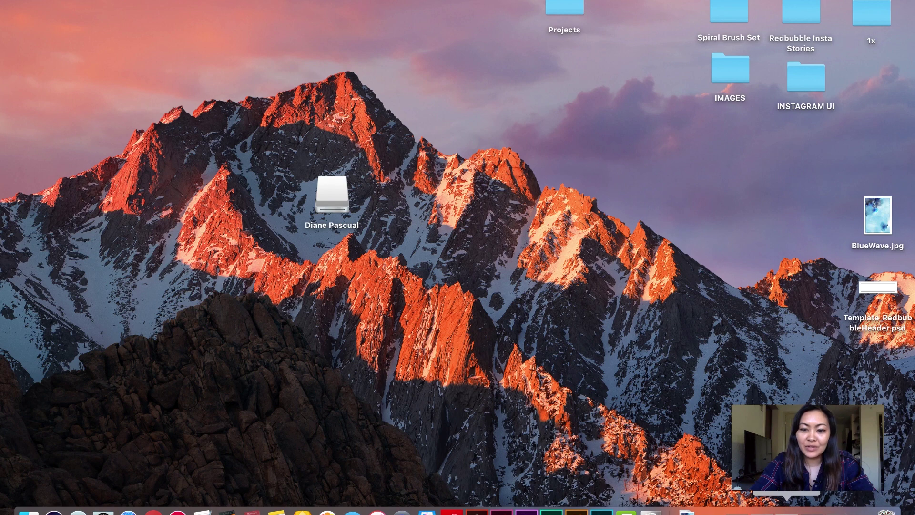
Switch to Chrome, bring up the artist's Redbubble profile page and look through its journal, collections and recently added works
left_click(686, 511)
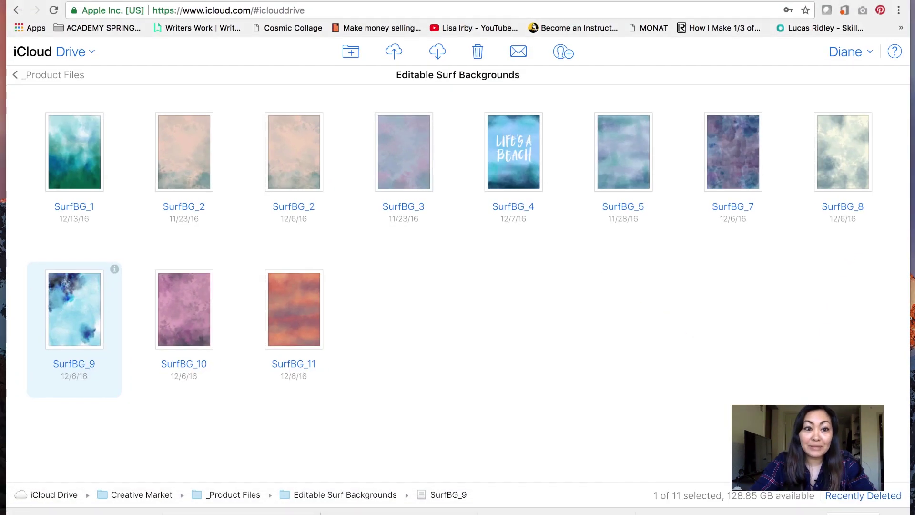
left_click(251, 1)
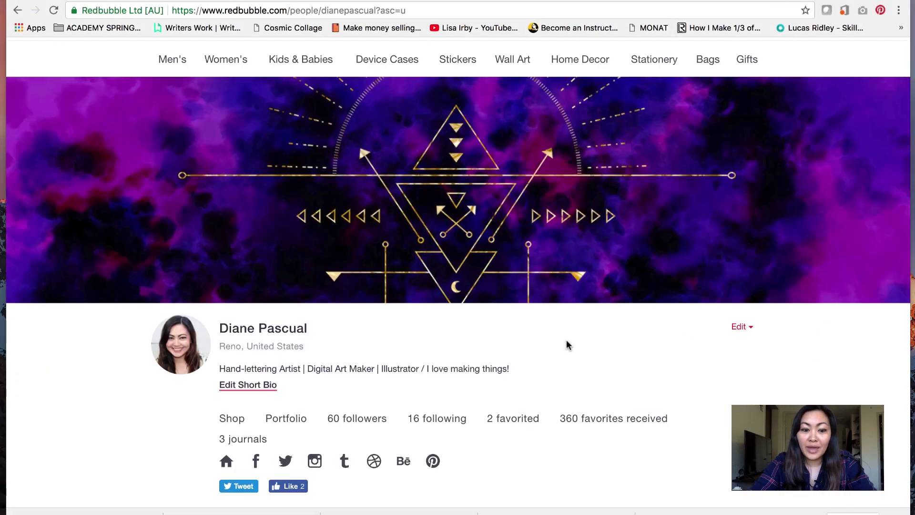
scroll(567, 344, "down", 2)
scroll(567, 344, "down", 10)
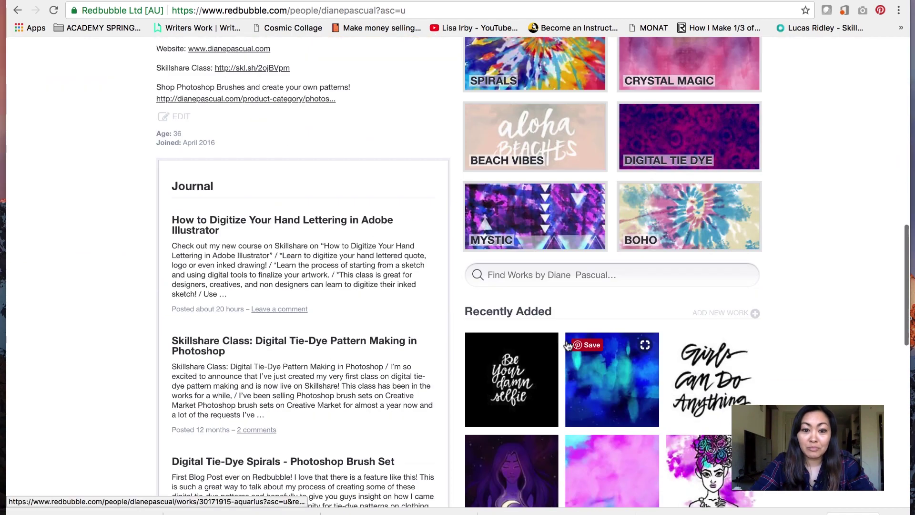
scroll(567, 344, "down", 3)
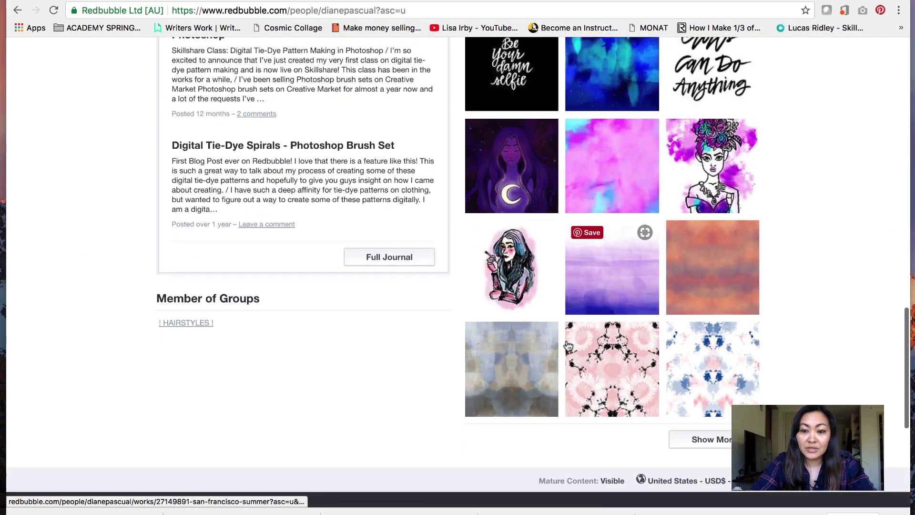
Show the full portfolio of recent works and examine the shop's header image, profile details, social links and collections
left_click(694, 437)
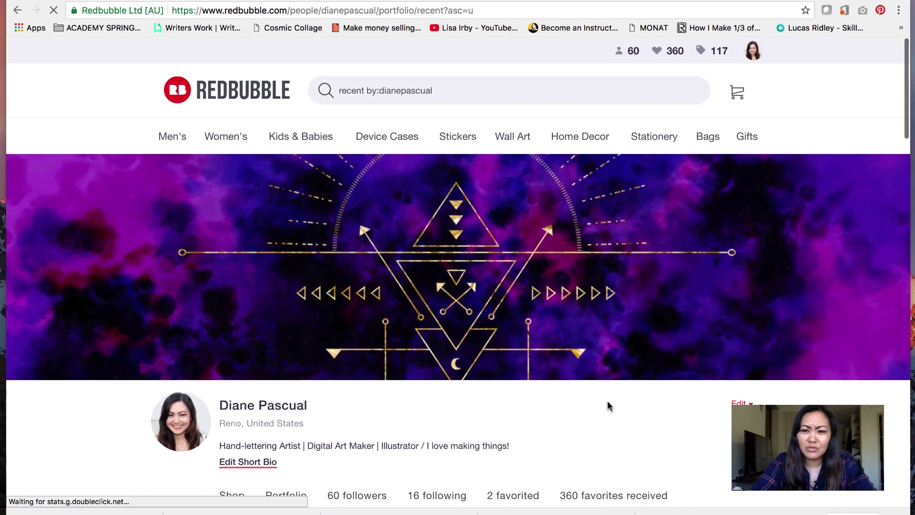
scroll(598, 244, "down", 5)
scroll(598, 244, "down", 2)
scroll(596, 139, "up", 8)
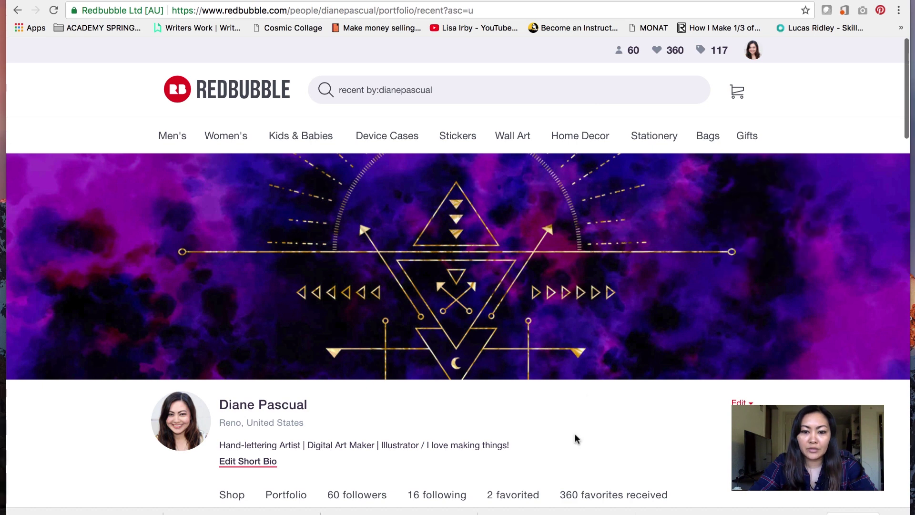
scroll(640, 444, "down", 5)
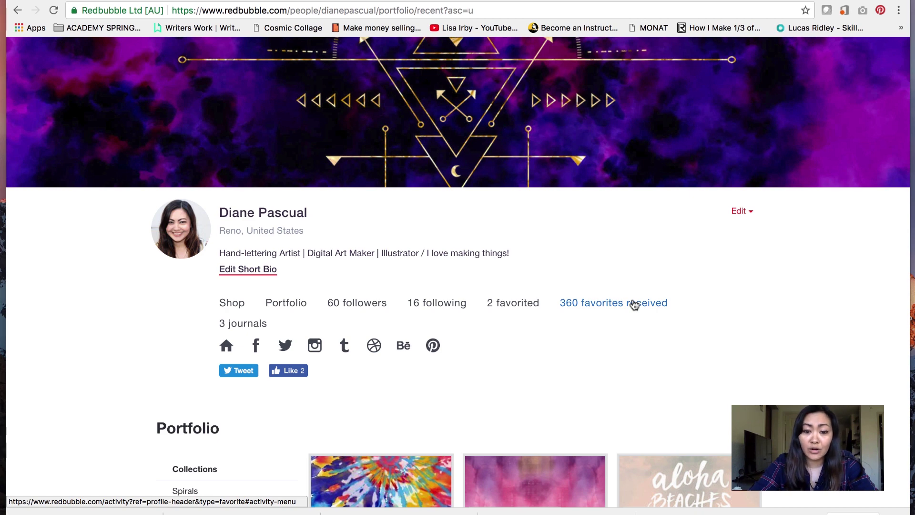
scroll(251, 196, "up", 5)
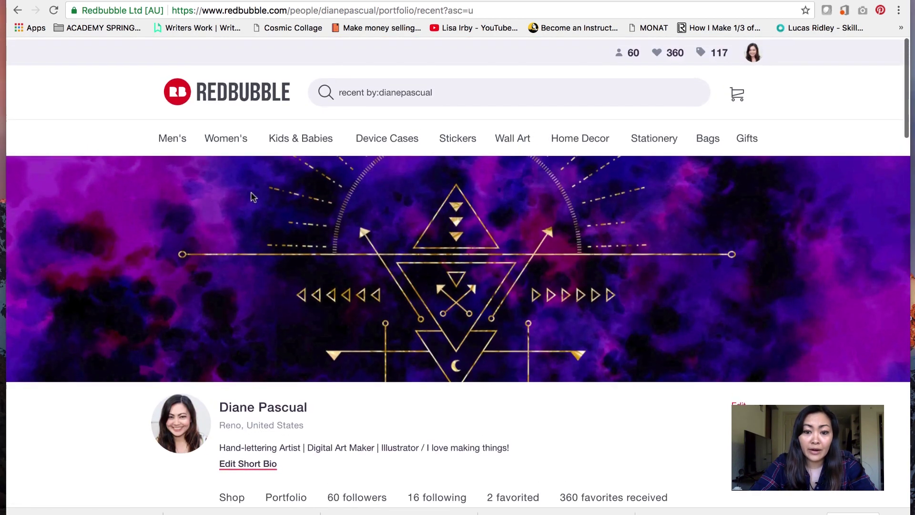
scroll(265, 255, "down", 2)
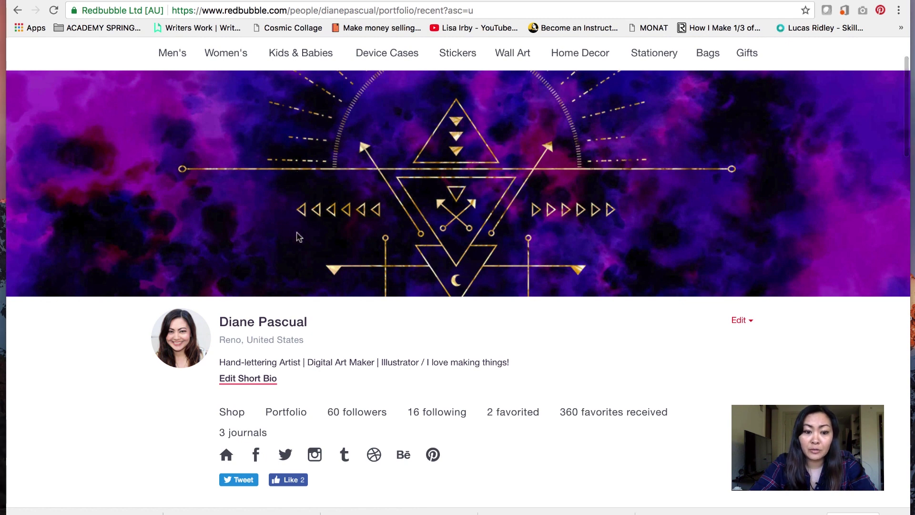
scroll(296, 247, "down", 2)
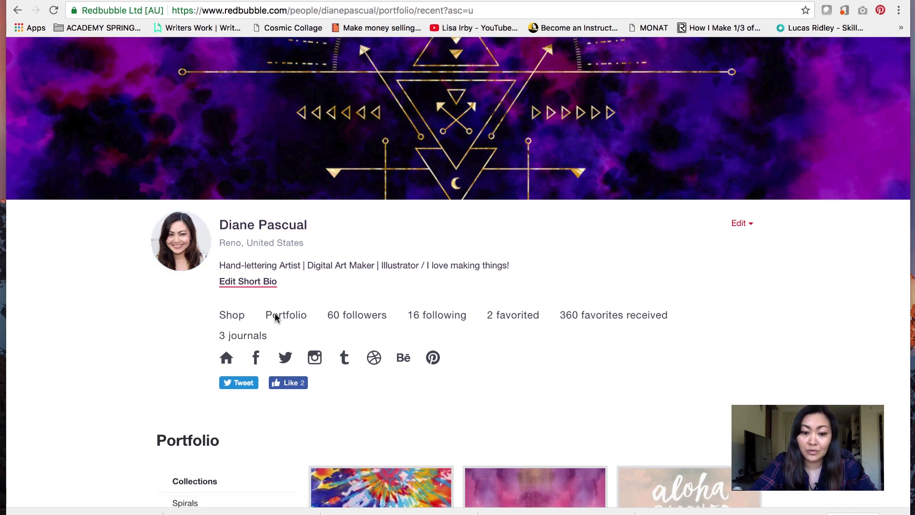
scroll(275, 312, "down", 3)
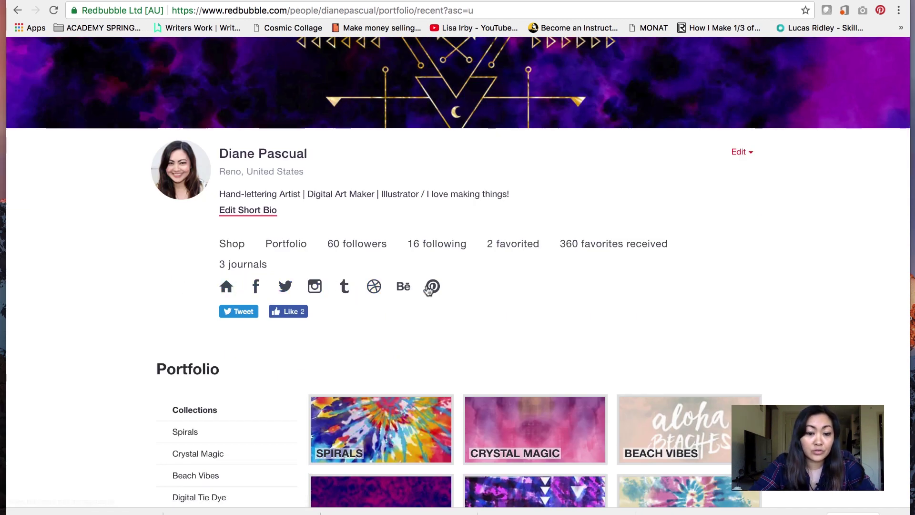
scroll(440, 315, "down", 7)
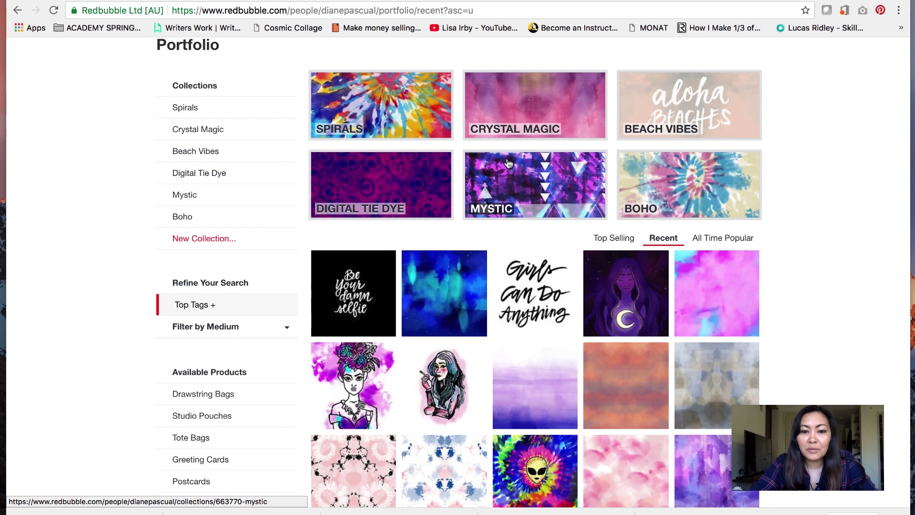
scroll(427, 189, "up", 2)
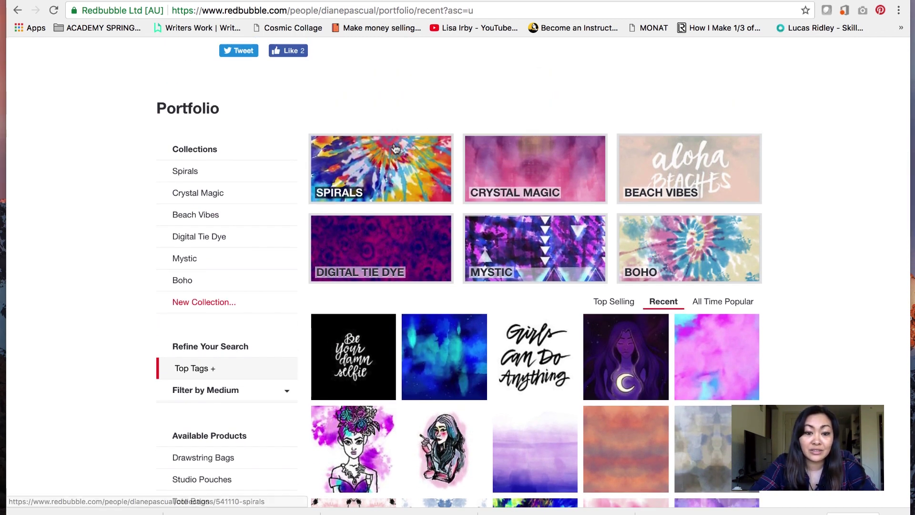
Open the Spirals collection and look over its designs
left_click(395, 149)
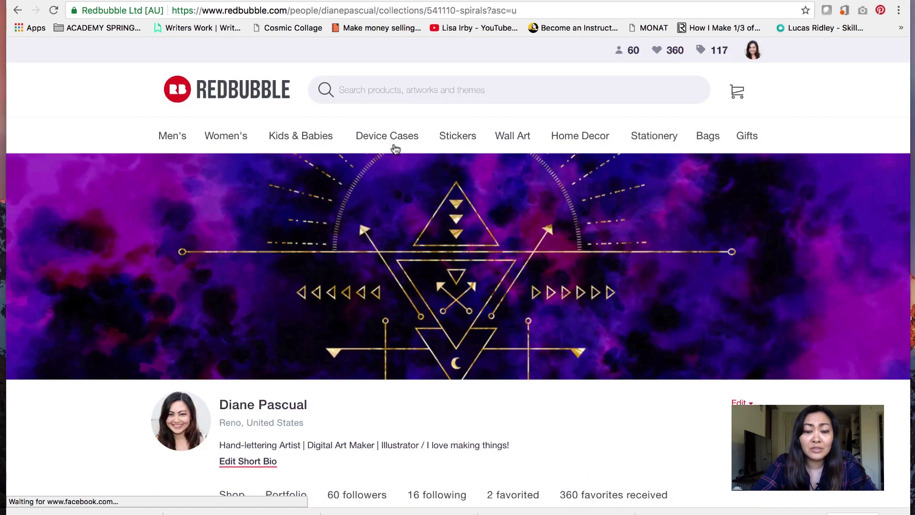
scroll(390, 304, "down", 6)
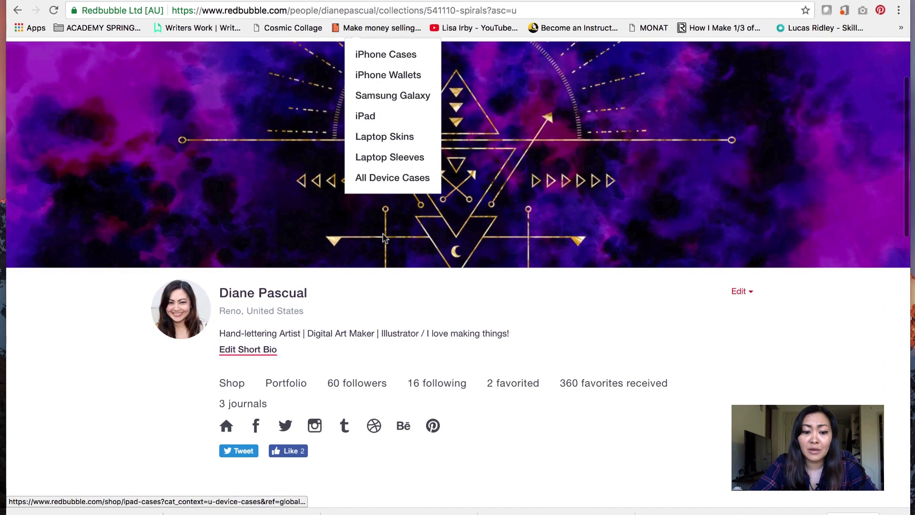
scroll(391, 303, "down", 4)
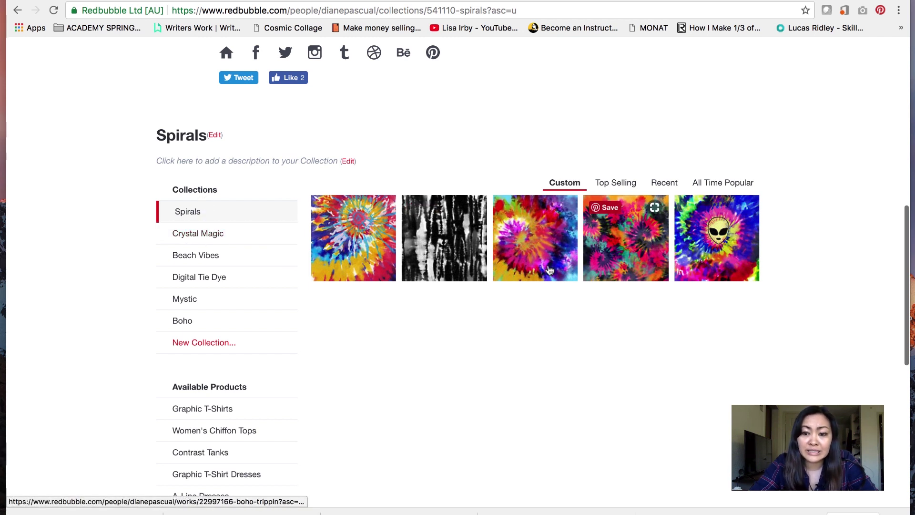
View the designs in the Crystal Magic collection and in the Beach Vibes collection
left_click(212, 235)
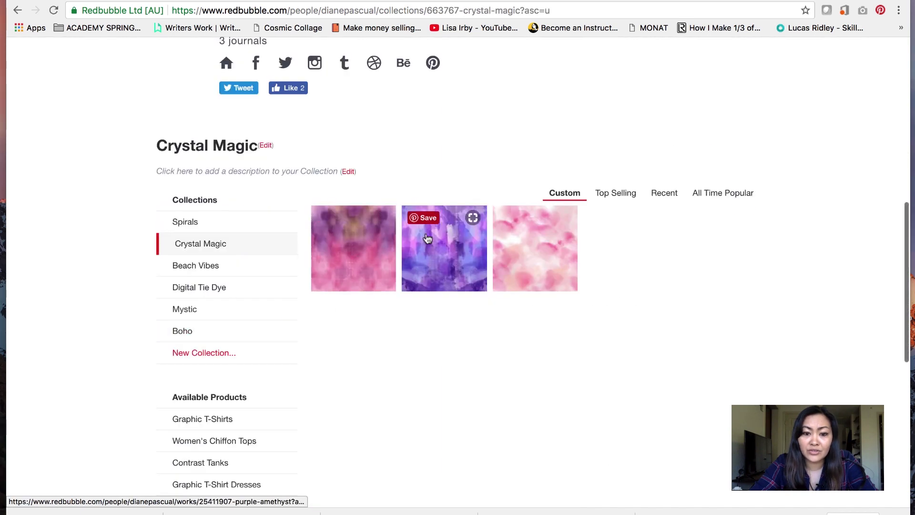
left_click(214, 276)
scroll(236, 247, "down", 7)
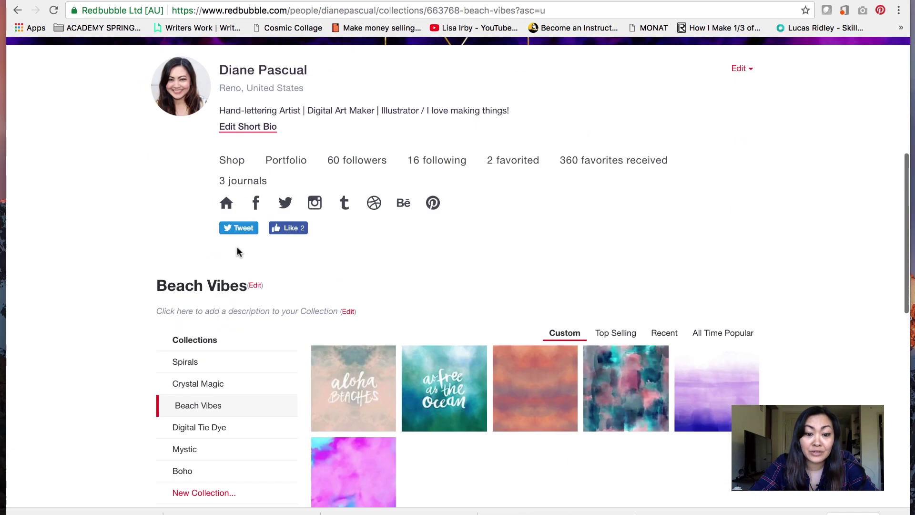
scroll(286, 238, "down", 3)
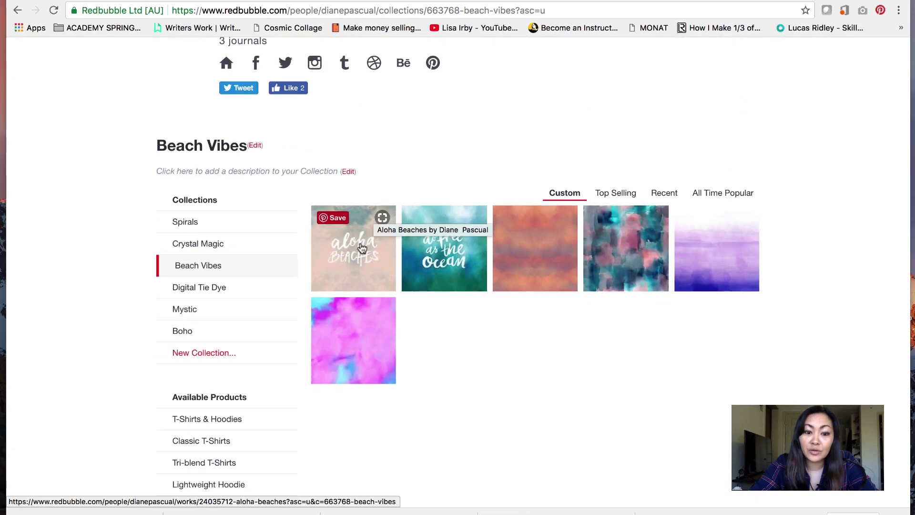
View the orange Surf Siren artwork's page and return to the Beach Vibes collection
left_click(524, 224)
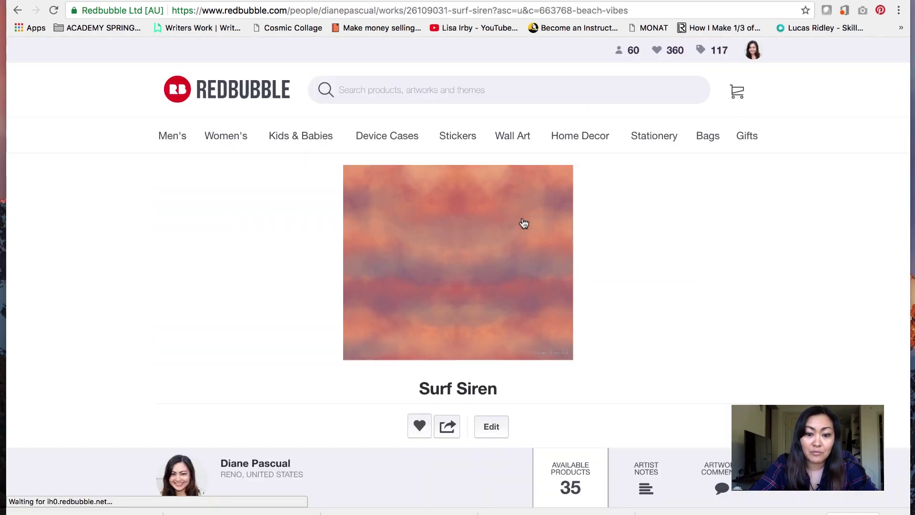
scroll(524, 224, "down", 1)
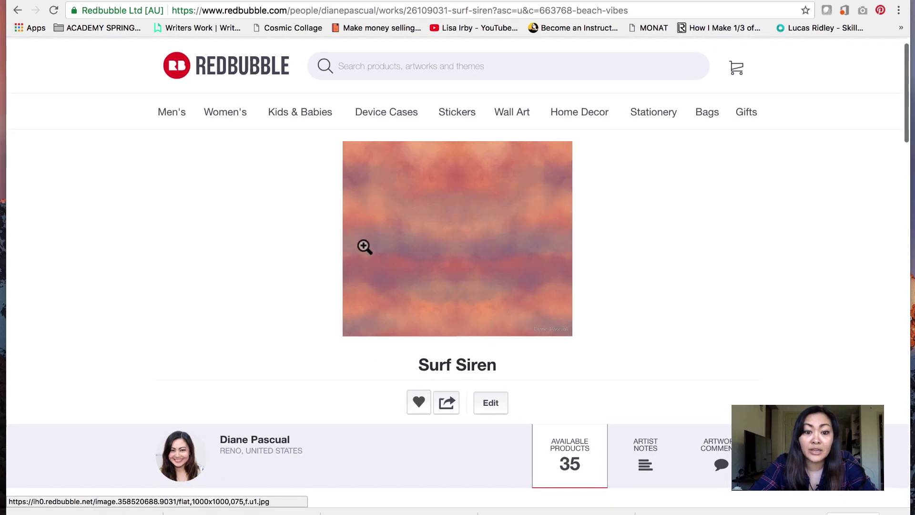
key("super+bracketleft")
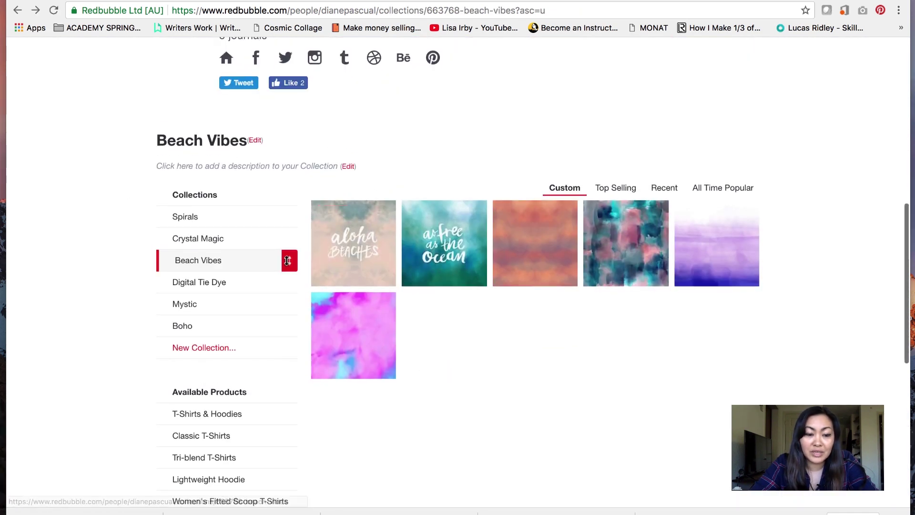
View the designs in the Digital Tie Dye collection and in the Boho collection
left_click(213, 289)
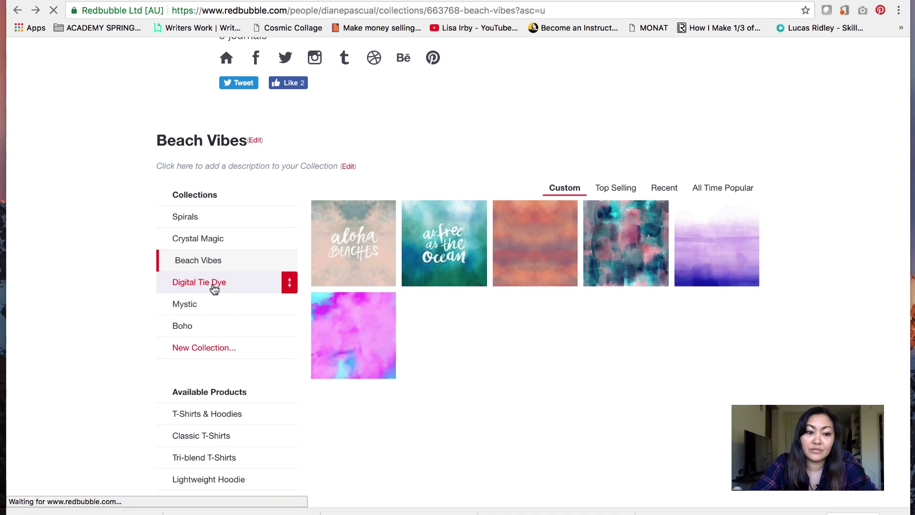
scroll(219, 308, "down", 10)
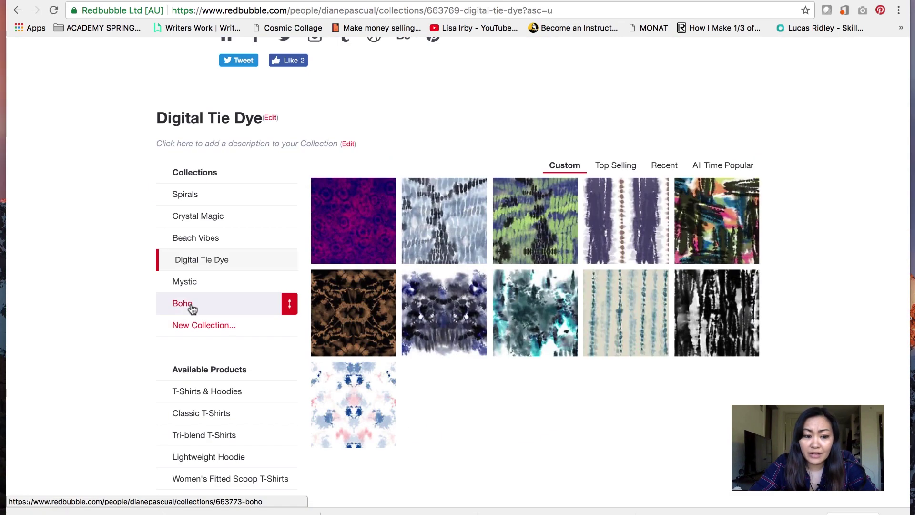
left_click(193, 311)
scroll(219, 295, "down", 10)
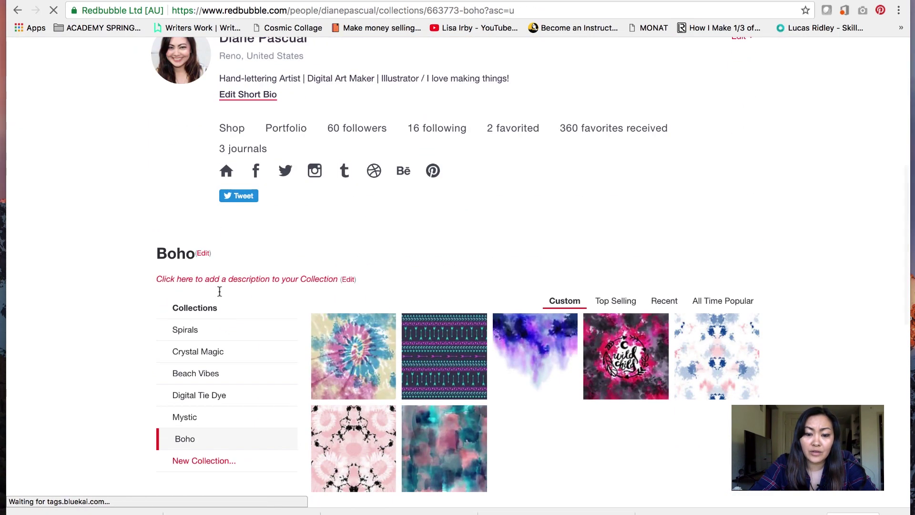
View an enlarged image of the Spiral Surf artwork from the Boho collection and return to the artist's profile page
left_click(352, 220)
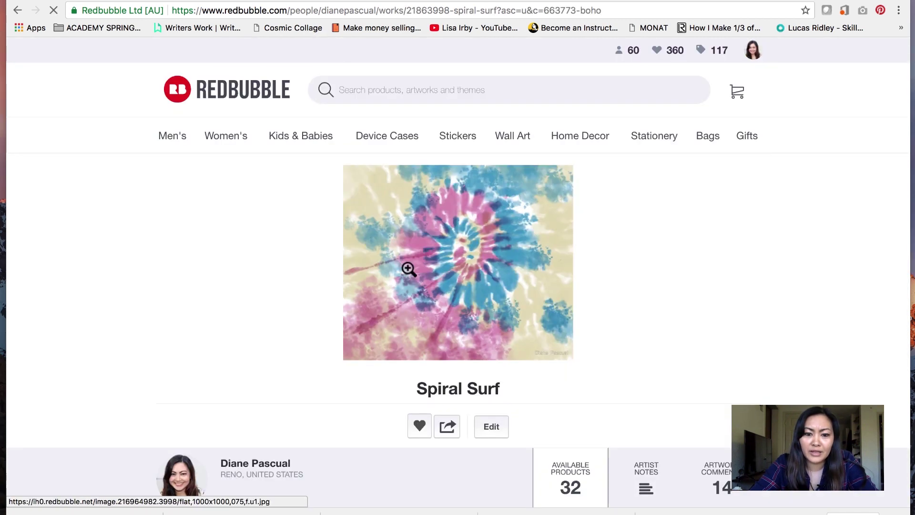
left_click(547, 275)
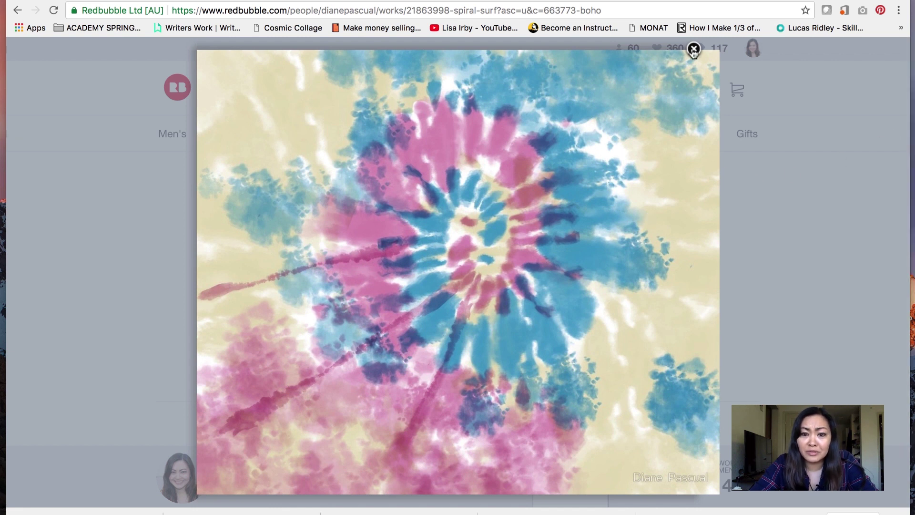
scroll(655, 202, "down", 1)
scroll(606, 205, "up", 1)
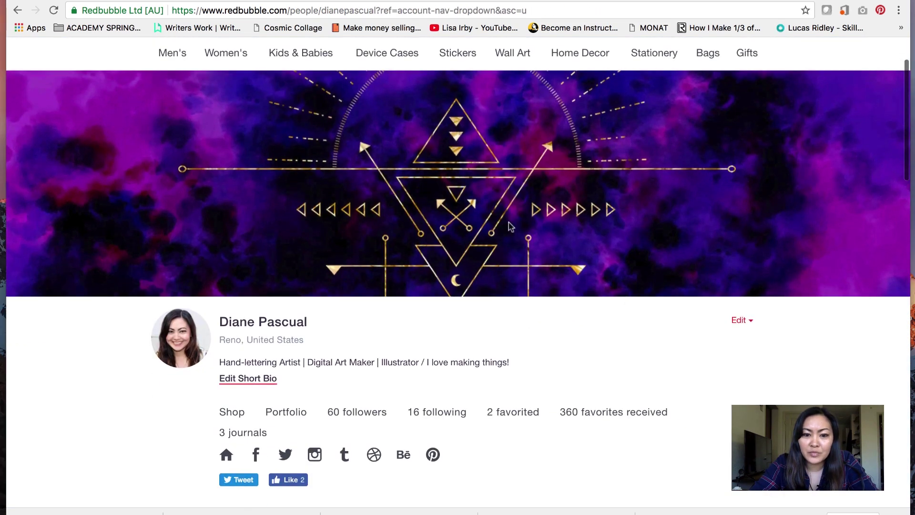
Examine the profile's header image, highlight the short bio line and check the social links and featured Boho selection below
scroll(326, 224, "up", 3)
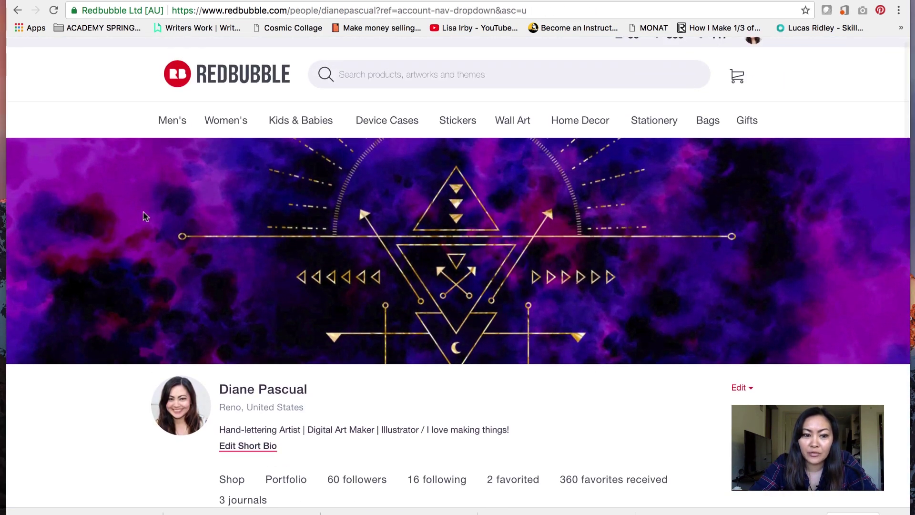
scroll(415, 201, "down", 3)
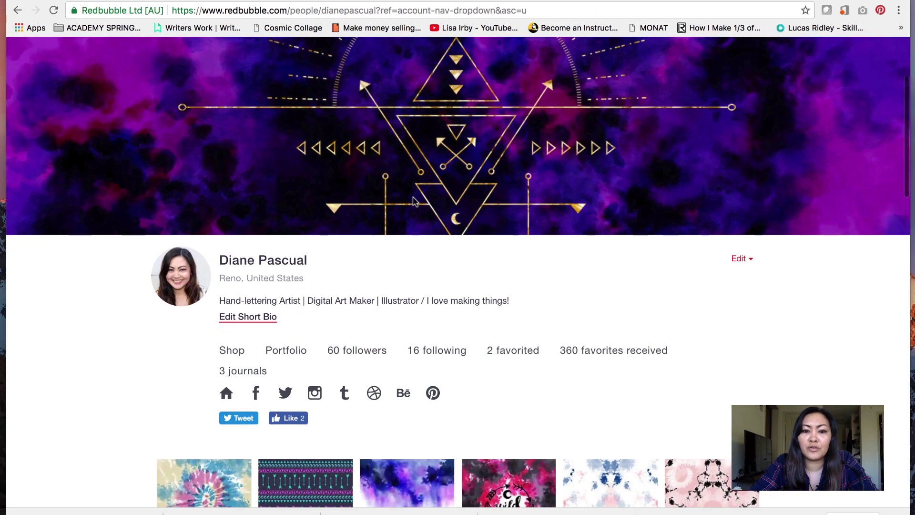
scroll(437, 222, "down", 1)
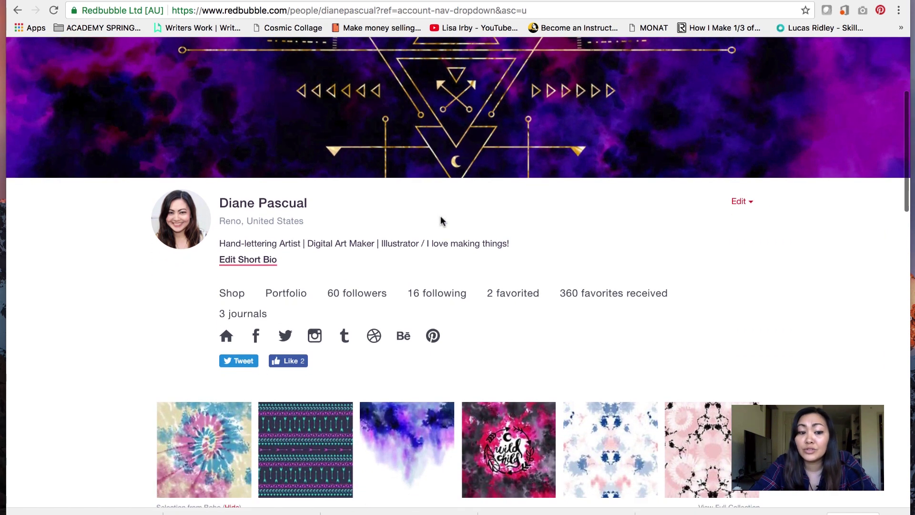
left_click_drag(220, 244, 317, 257)
scroll(146, 477, "down", 1)
scroll(144, 477, "down", 2)
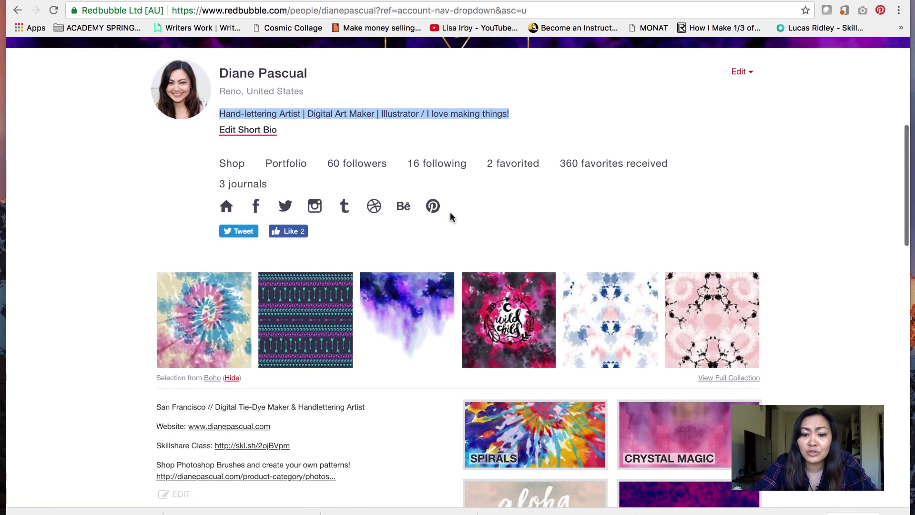
Review the profile's bio links and collection tiles, and open the journal post "How to Digitize Your Hand Lettering in Adobe Illustrator"
scroll(450, 211, "down", 4)
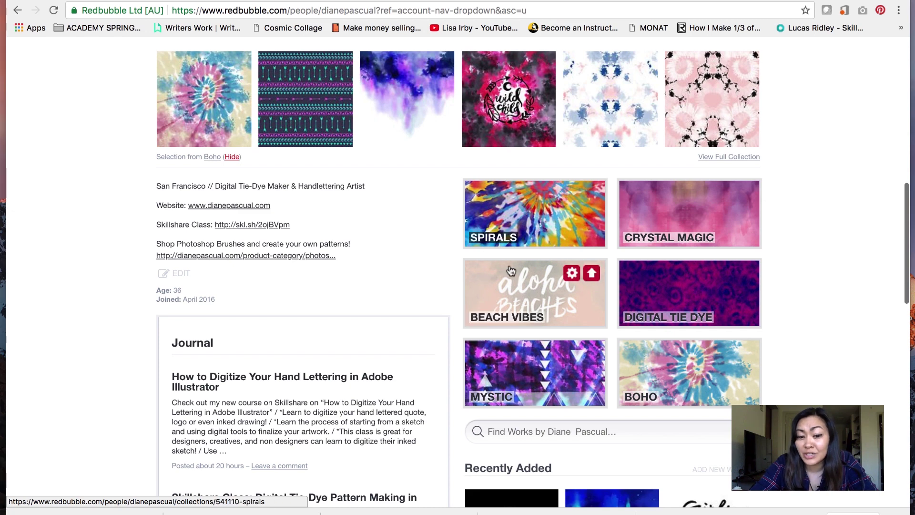
scroll(547, 298, "down", 1)
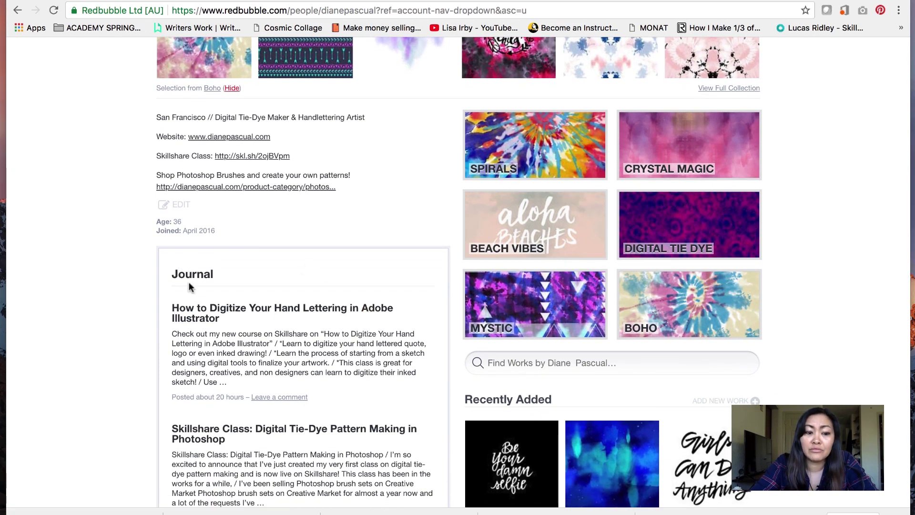
left_click(193, 310)
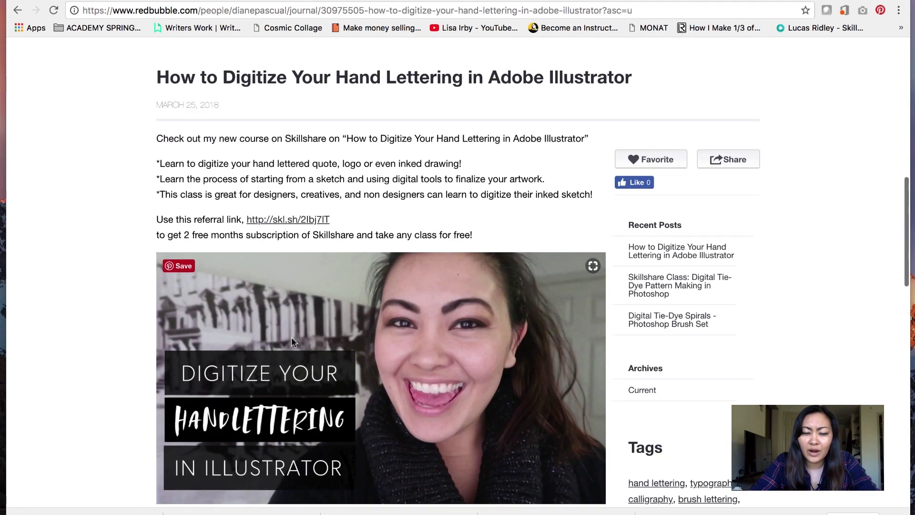
Read through the hand-lettering journal post and open the post "Digital Tie-Dye Spirals - Photoshop Brush Set"
scroll(291, 337, "down", 3)
scroll(293, 342, "down", 10)
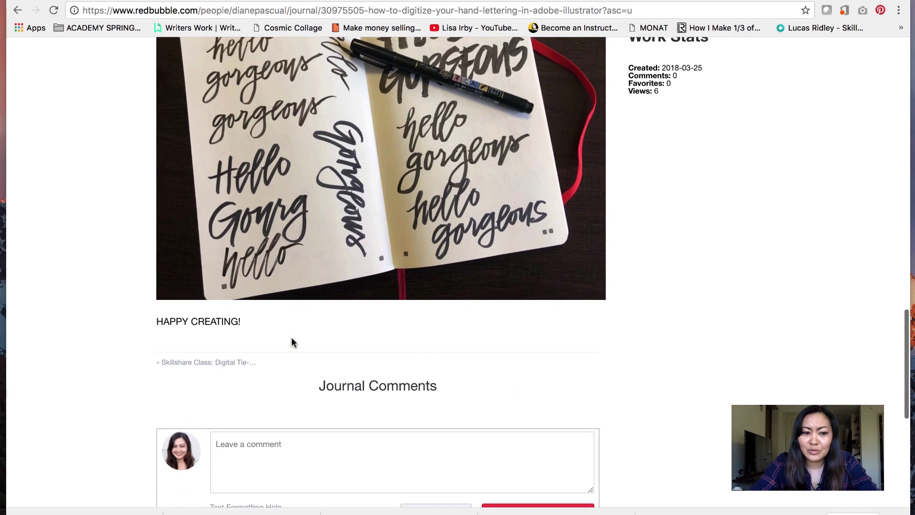
scroll(293, 341, "up", 12)
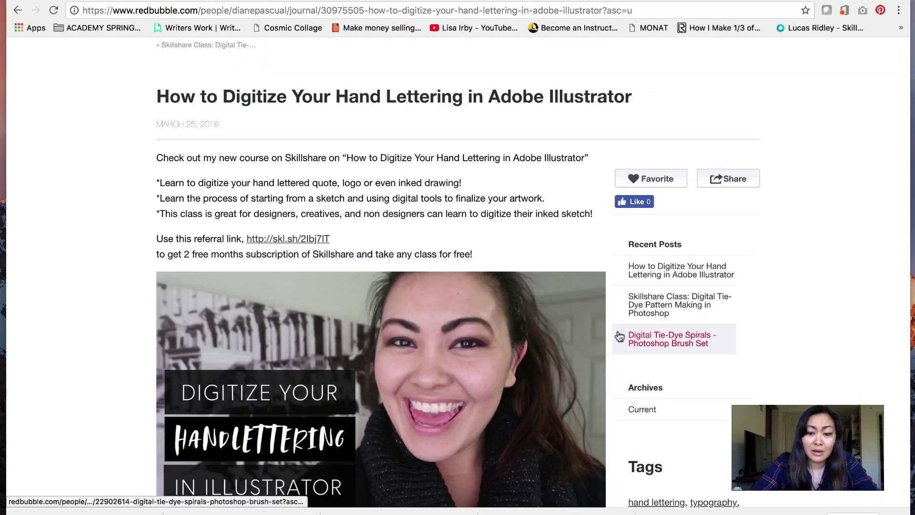
left_click(665, 347)
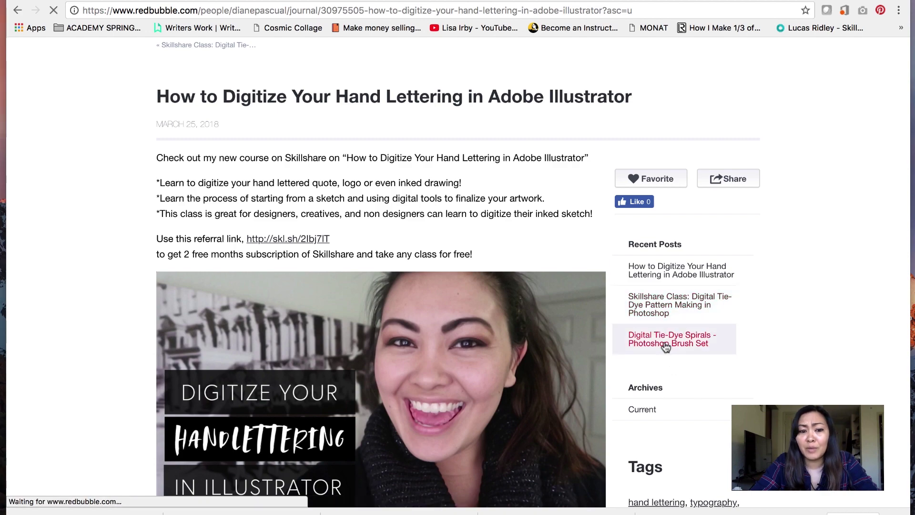
Examine the text and brush preview images of the Digital Tie-Dye Spirals journal post
scroll(508, 279, "down", 10)
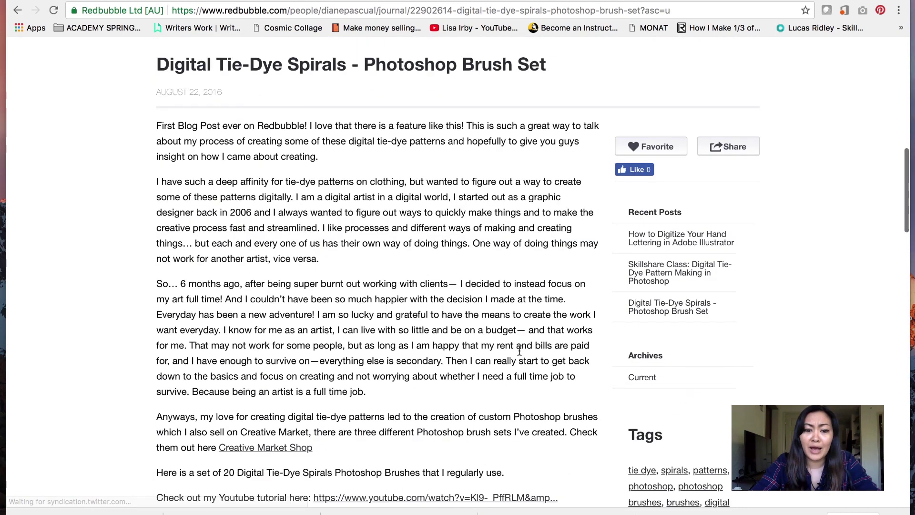
scroll(507, 278, "down", 9)
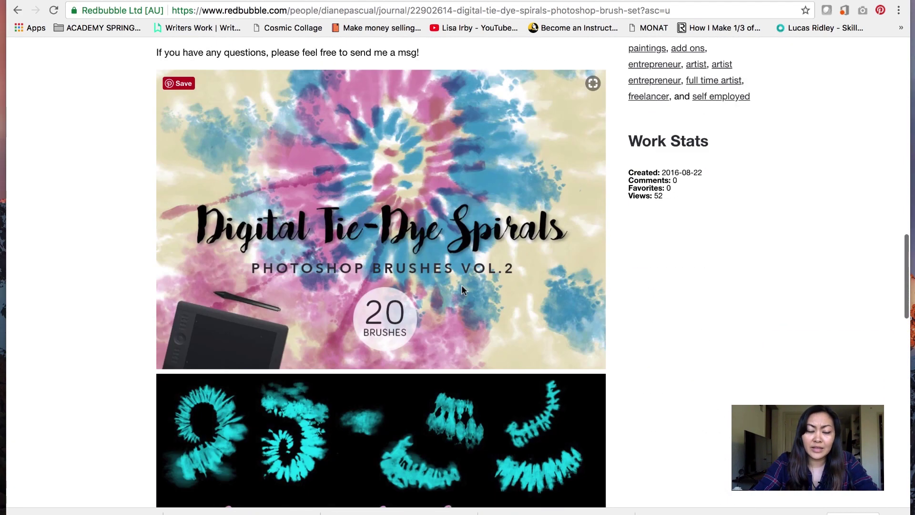
scroll(454, 229, "down", 1)
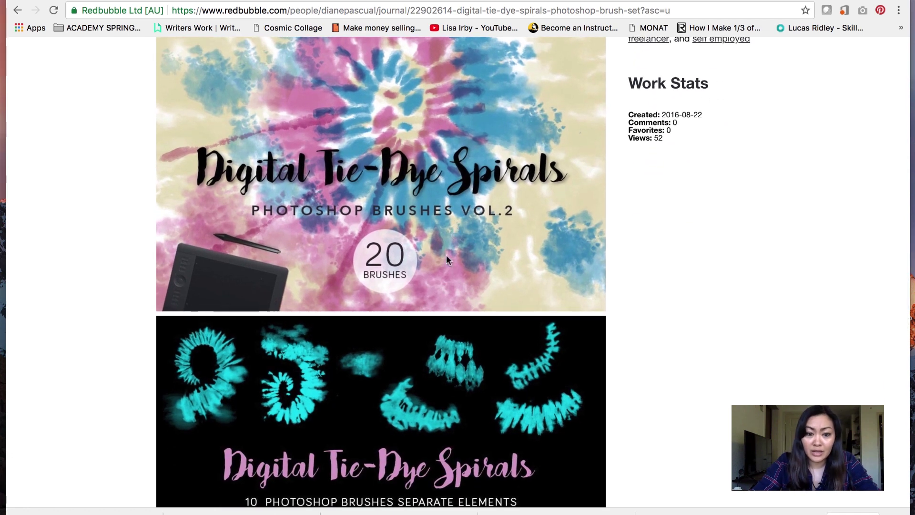
scroll(446, 254, "down", 3)
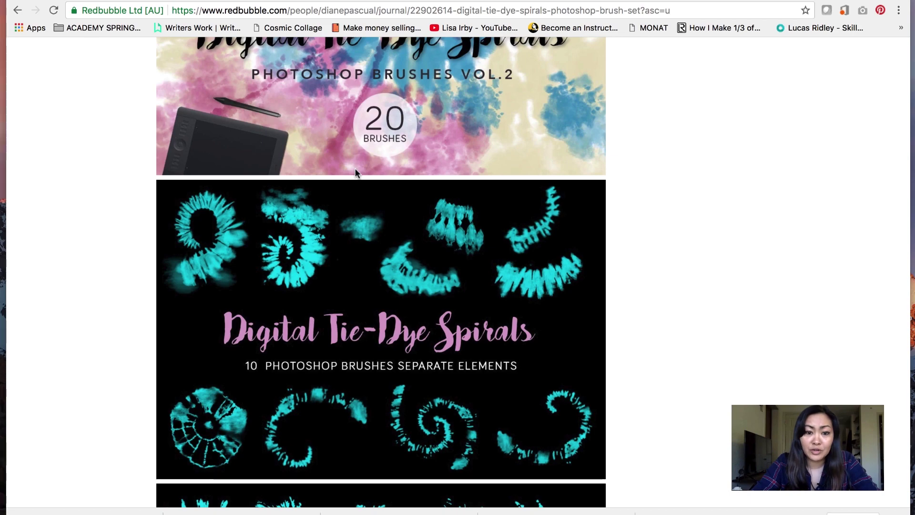
scroll(355, 173, "up", 2)
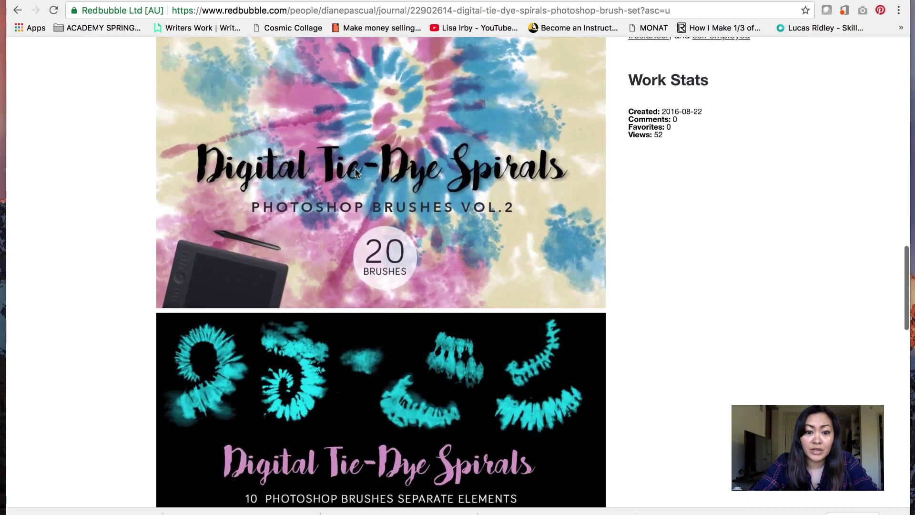
scroll(354, 172, "down", 3)
scroll(353, 177, "up", 9)
scroll(352, 175, "up", 11)
scroll(353, 175, "down", 4)
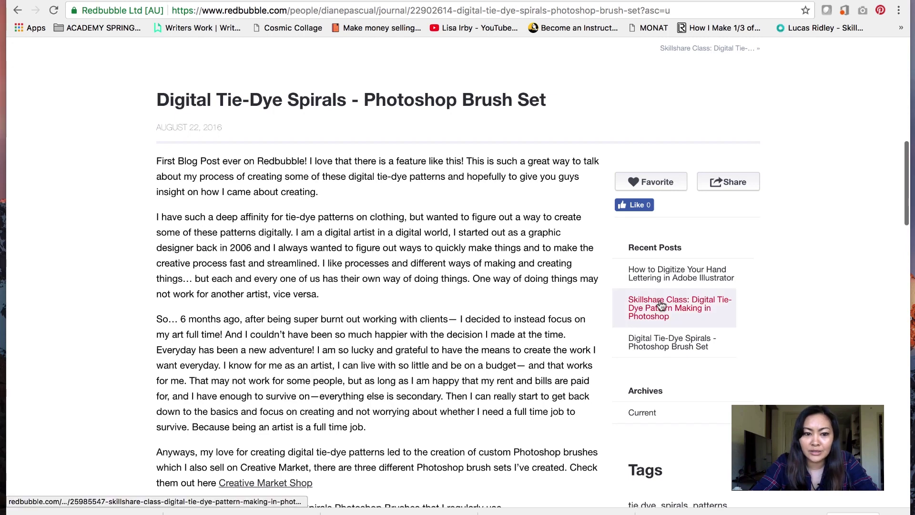
Open the journal post "Skillshare Class: Digital Tie-Dye Pattern Making in Photoshop" and read its text and links
left_click(660, 305)
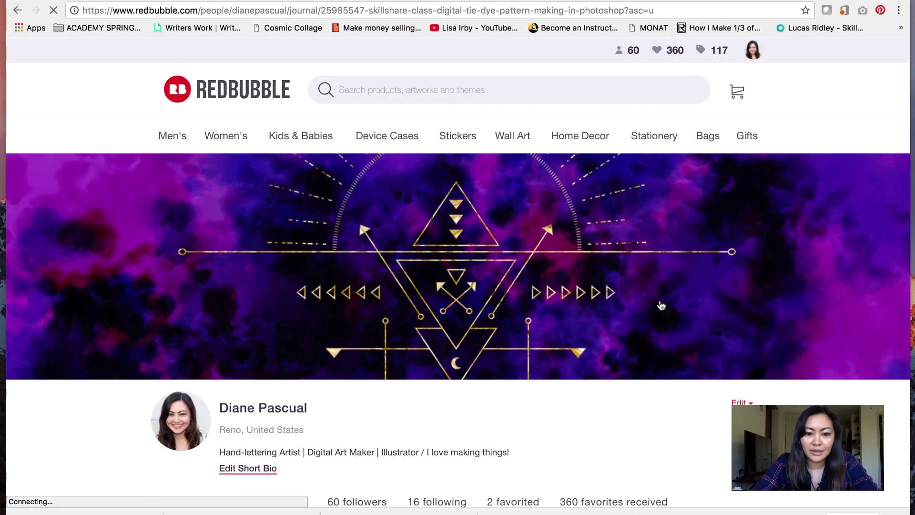
scroll(515, 371, "down", 9)
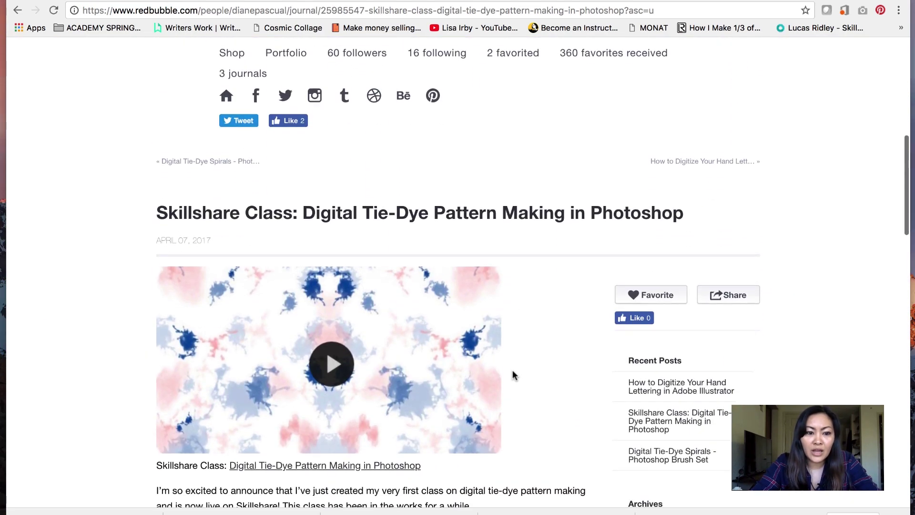
scroll(513, 375, "down", 3)
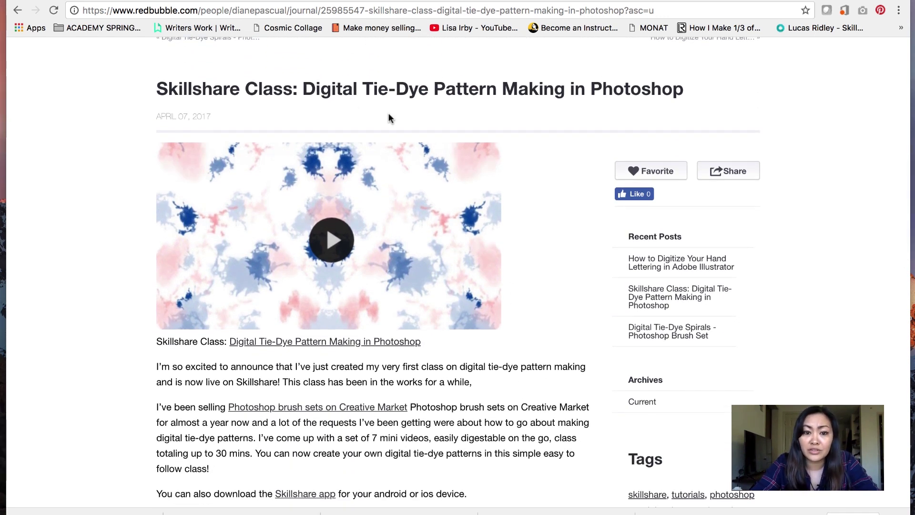
scroll(535, 257, "down", 7)
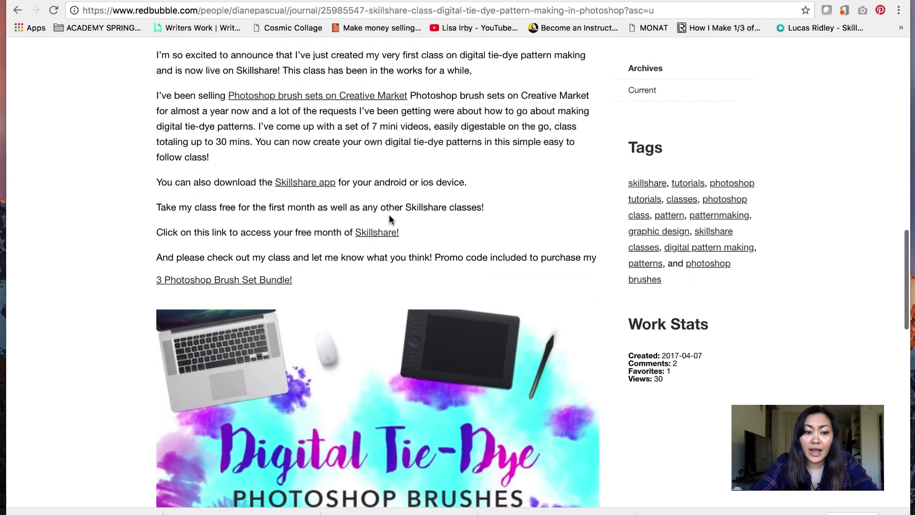
scroll(379, 219, "up", 2)
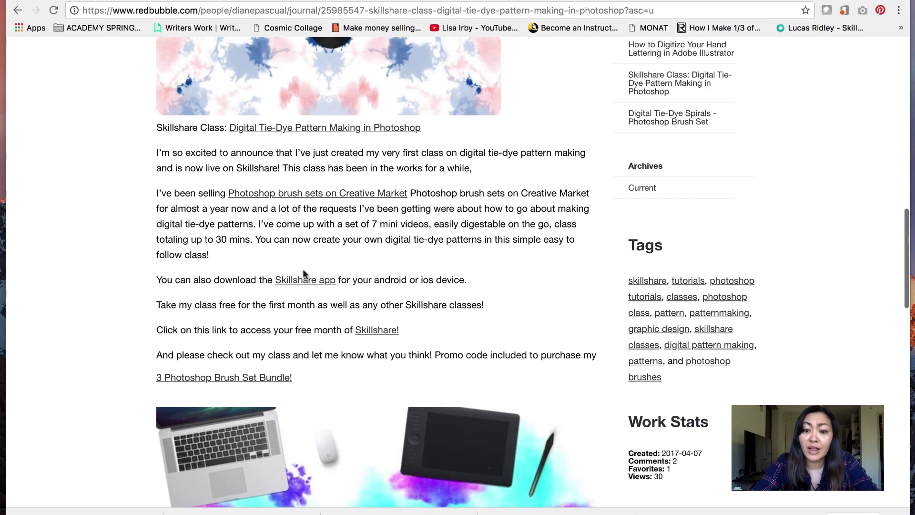
scroll(303, 274, "up", 2)
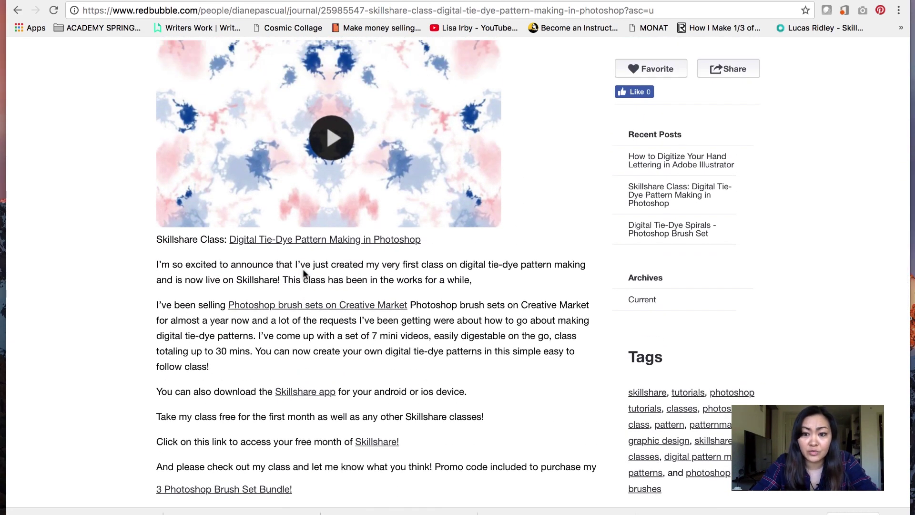
Return to the artist's profile page and review its journal excerpts, group membership, recently added works and header
key("super+Left")
scroll(379, 351, "down", 8)
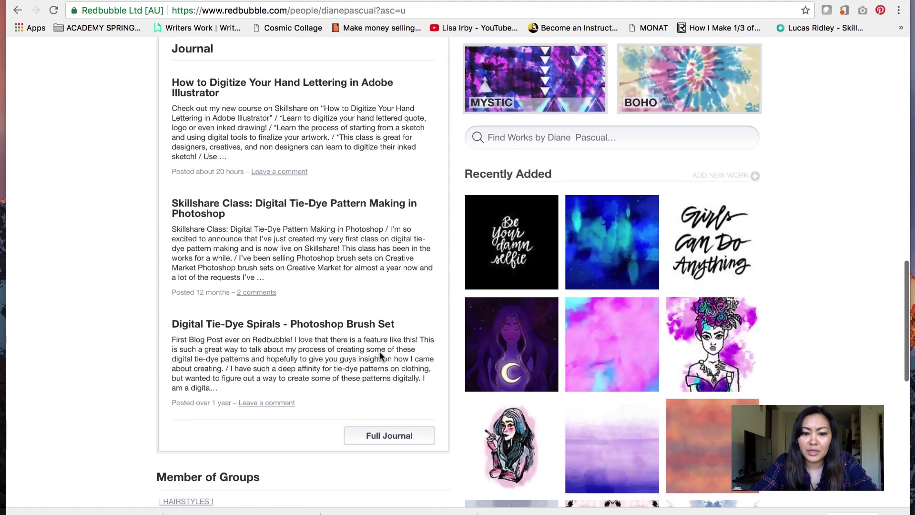
scroll(380, 351, "down", 5)
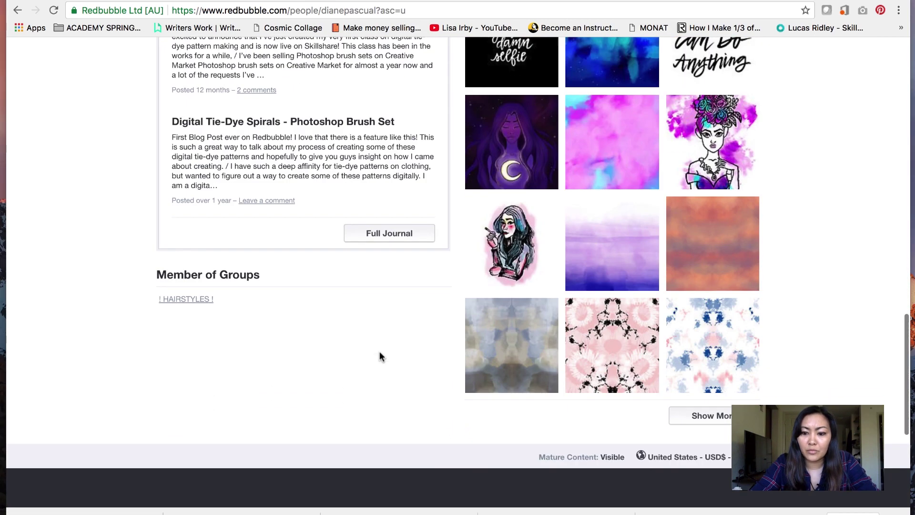
scroll(349, 269, "up", 20)
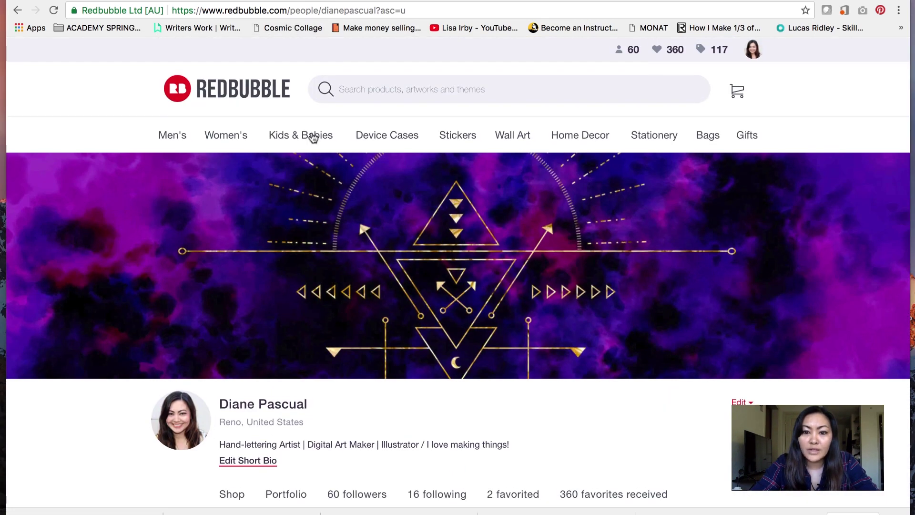
scroll(313, 138, "down", 3)
scroll(357, 221, "up", 3)
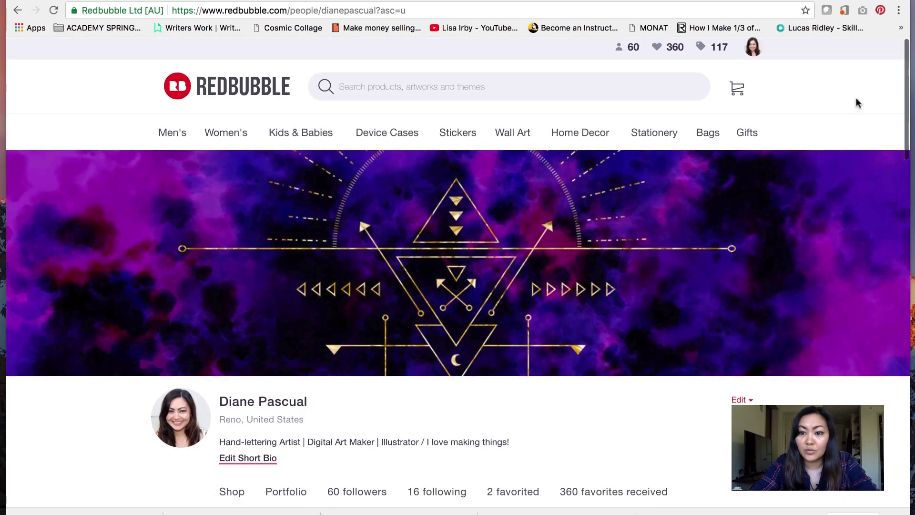
Open the Add New Work upload page from the account options
mouse_move(753, 47)
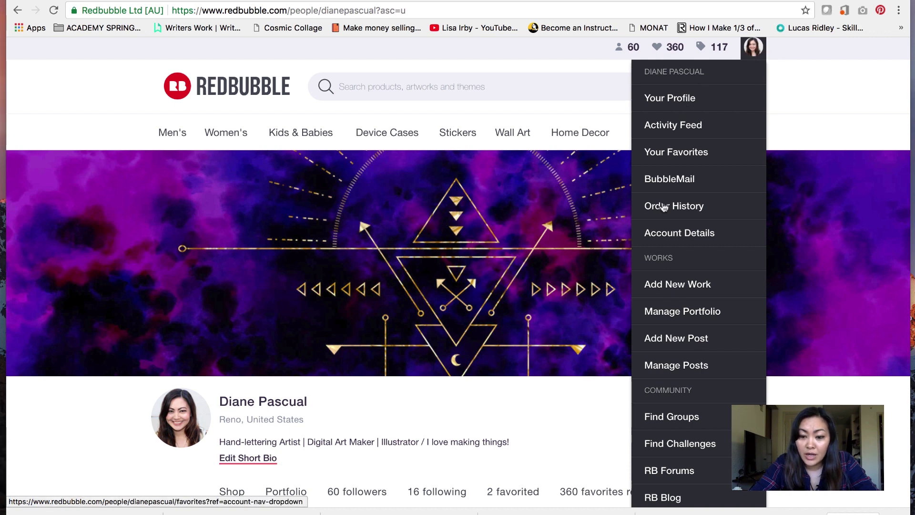
left_click(661, 294)
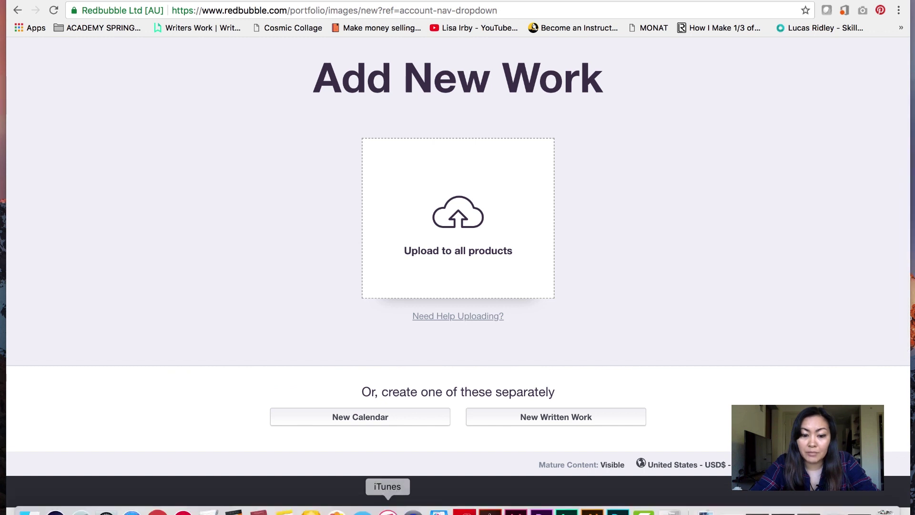
Switch to Photoshop and compare the open artwork documents BlueWave.jpg and InfiniteSpirit_11x17.jpg
left_click(604, 506)
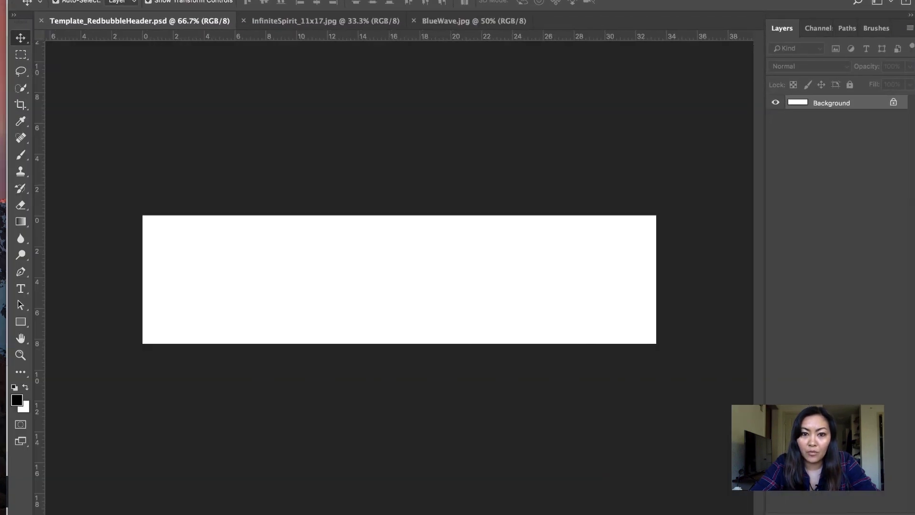
left_click(452, 21)
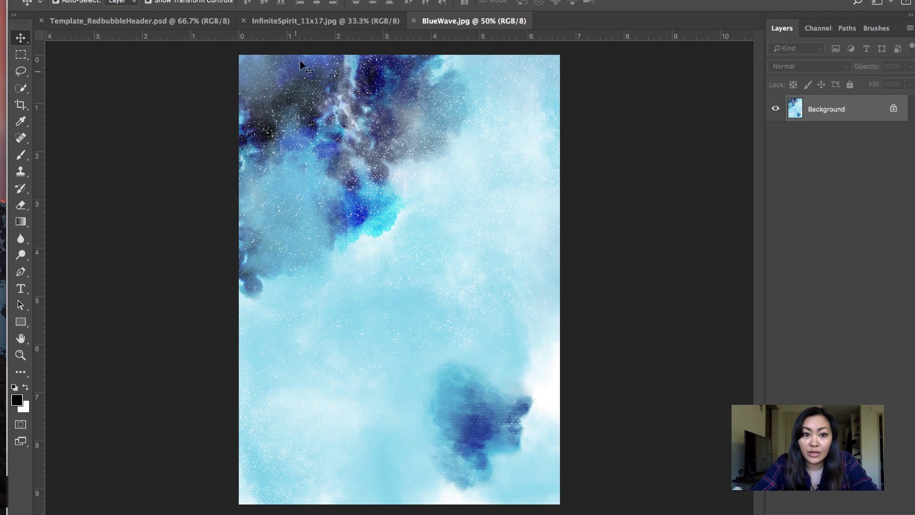
left_click(302, 21)
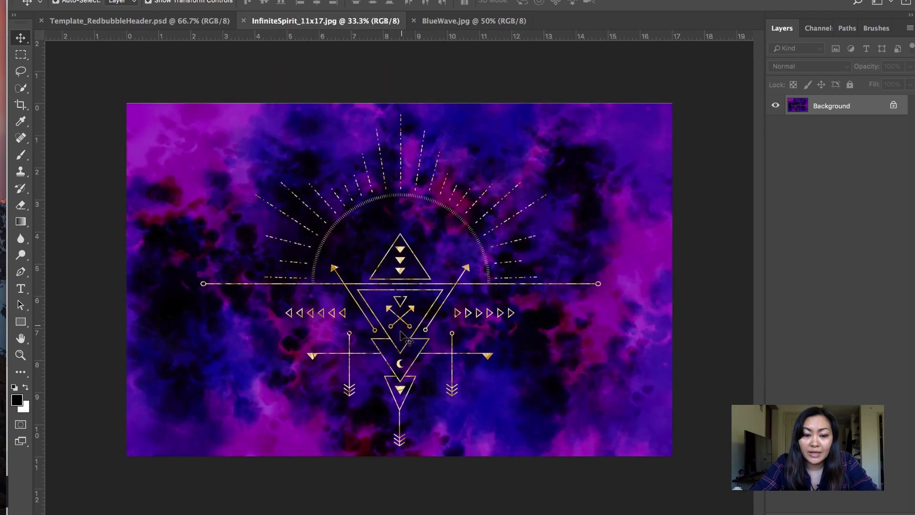
left_click(464, 21)
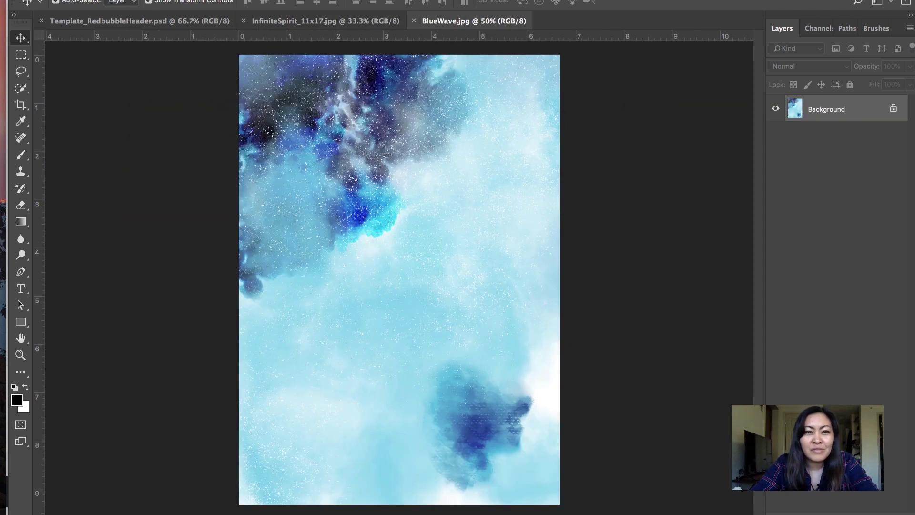
Create a new document 17 inches wide and 11 inches high at 300 pixels per inch
left_click(111, 0)
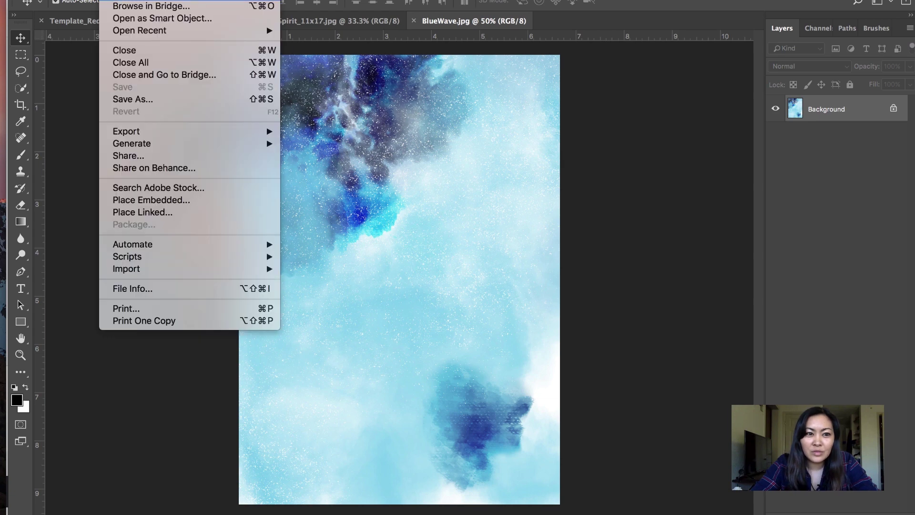
key("super+n")
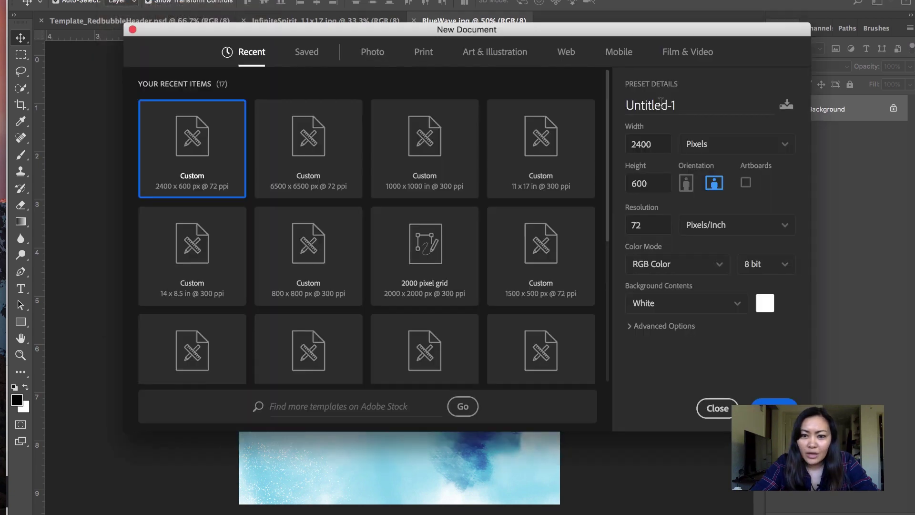
left_click(713, 144)
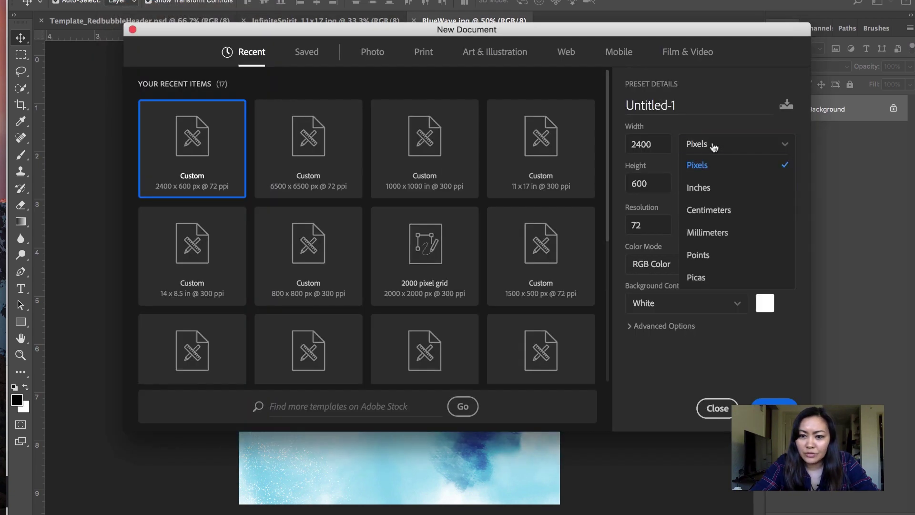
left_click(710, 183)
double_click(665, 144)
type("17")
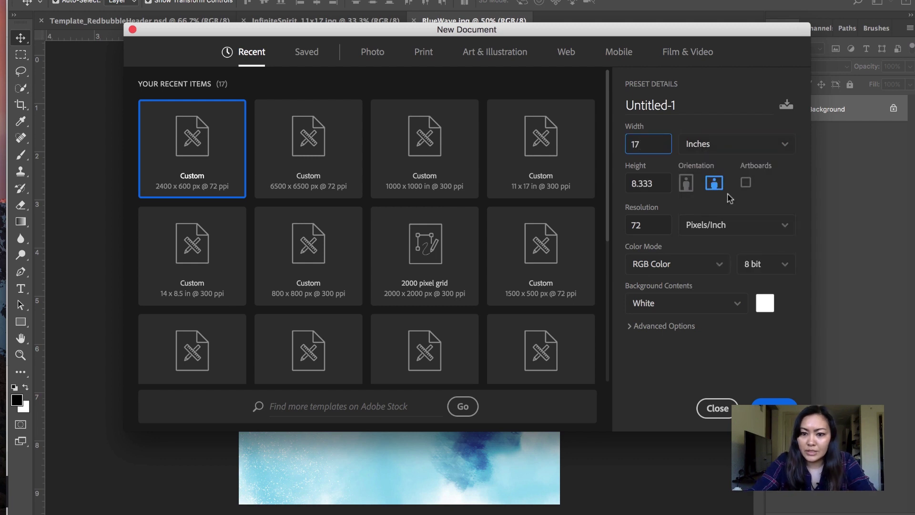
double_click(661, 184)
type("11")
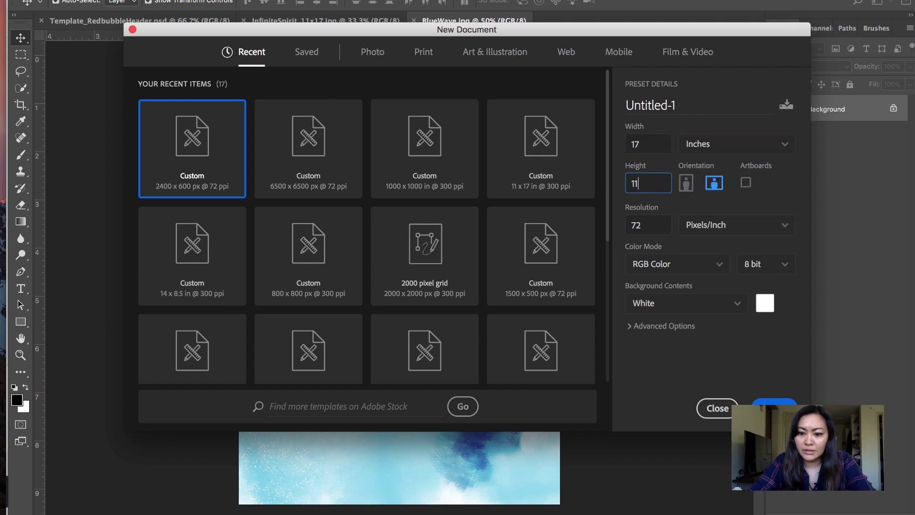
double_click(653, 225)
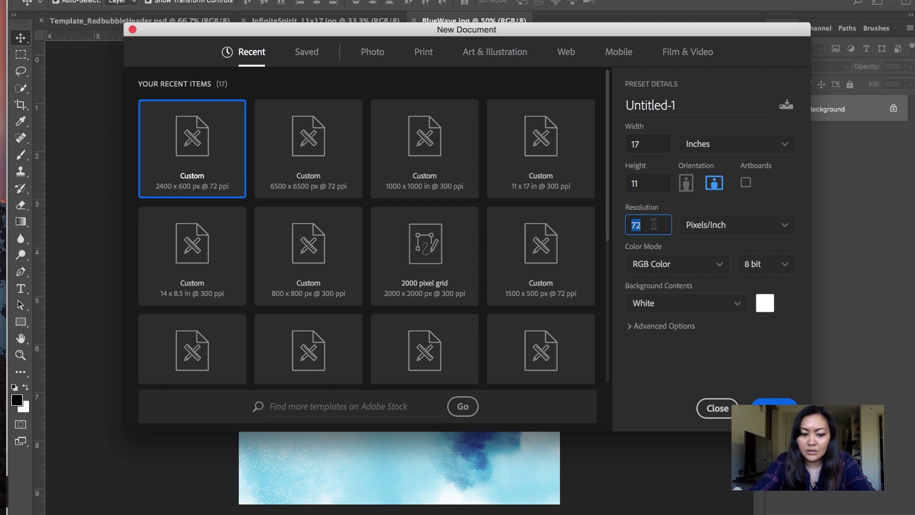
type("300")
key("Return")
Float BlueWave.jpg in its own window and copy its artwork into the upper-left corner of the blank 17 x 11 inch canvas
key("ctrl+shift+Tab")
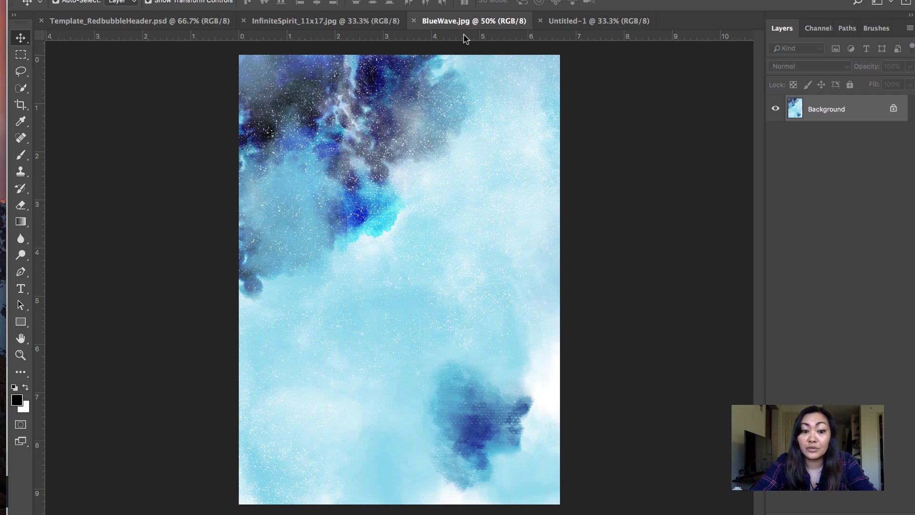
left_click(583, 25)
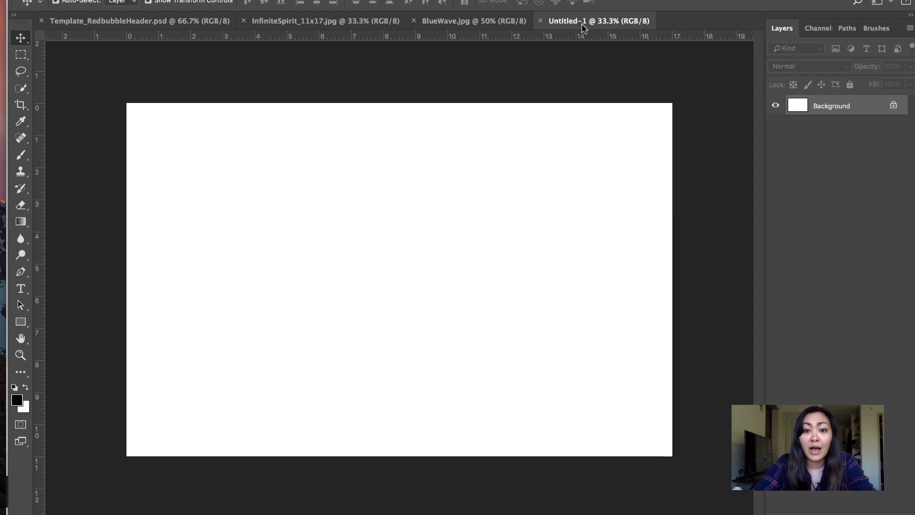
left_click_drag(457, 21, 657, 230)
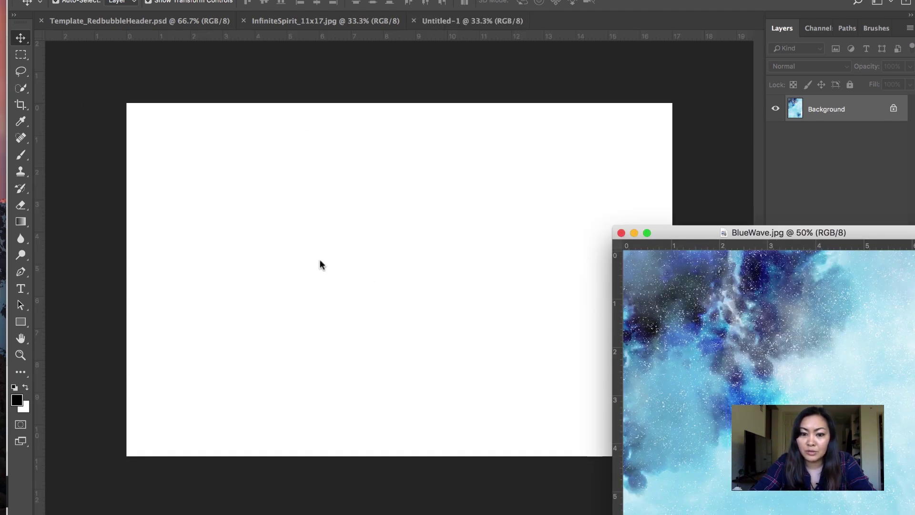
left_click_drag(197, 177, 177, 130)
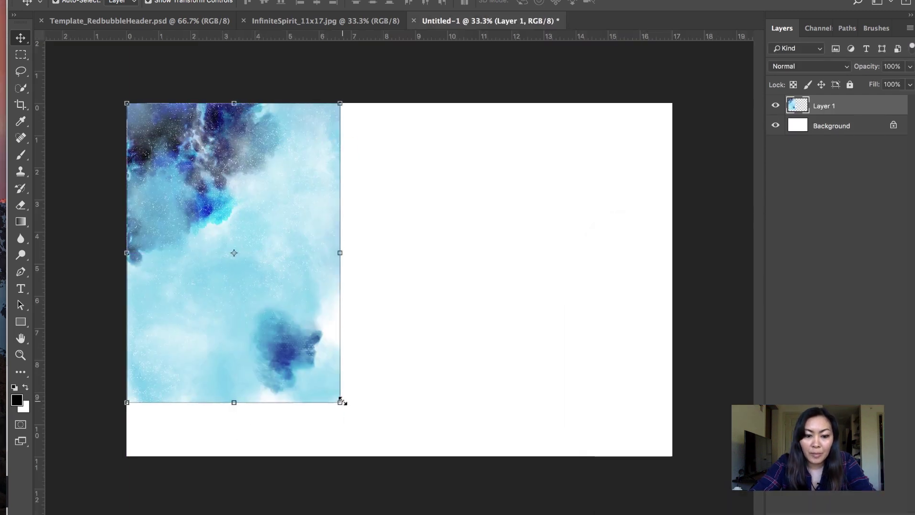
Scale the artwork up to the full canvas height and place a duplicate of it against the canvas's right edge
left_click_drag(342, 401, 394, 445)
key("Return")
key("super+j")
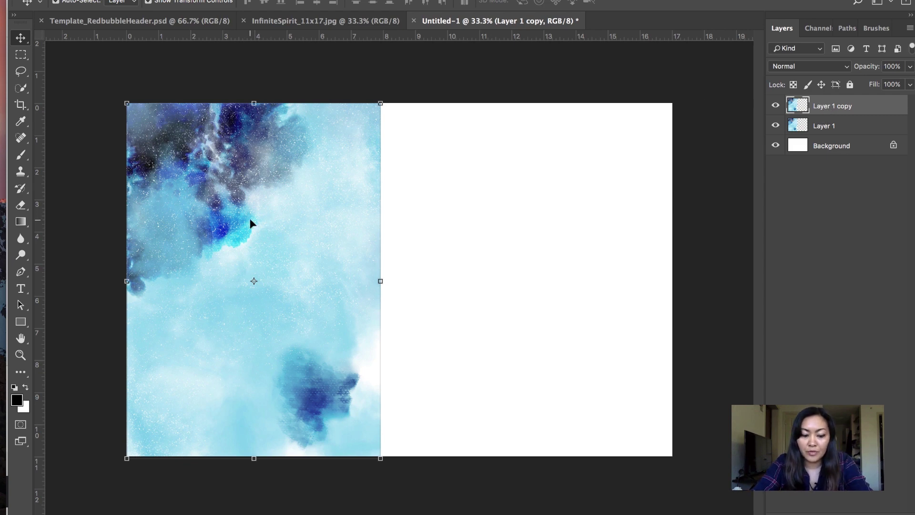
left_click_drag(265, 210, 561, 201)
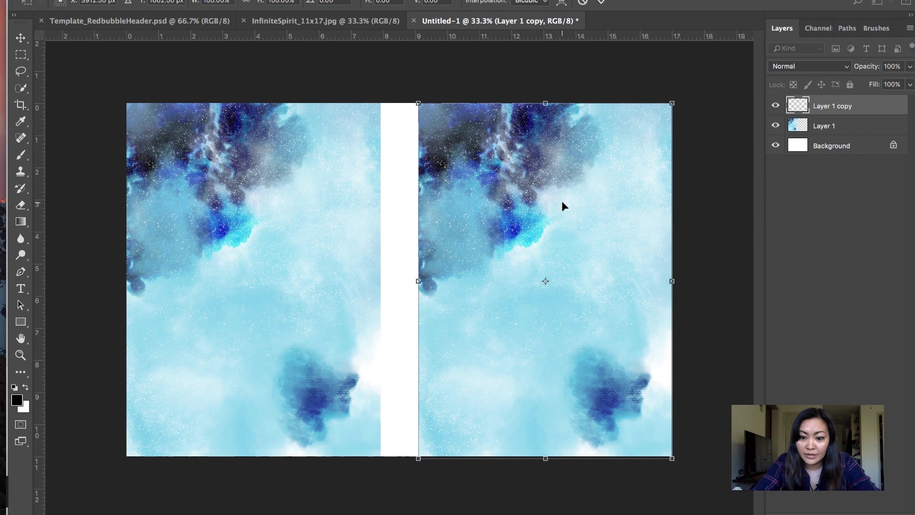
Flip Layer 1 horizontally and move it right until it meets the copy as a mirror image
left_click(825, 127)
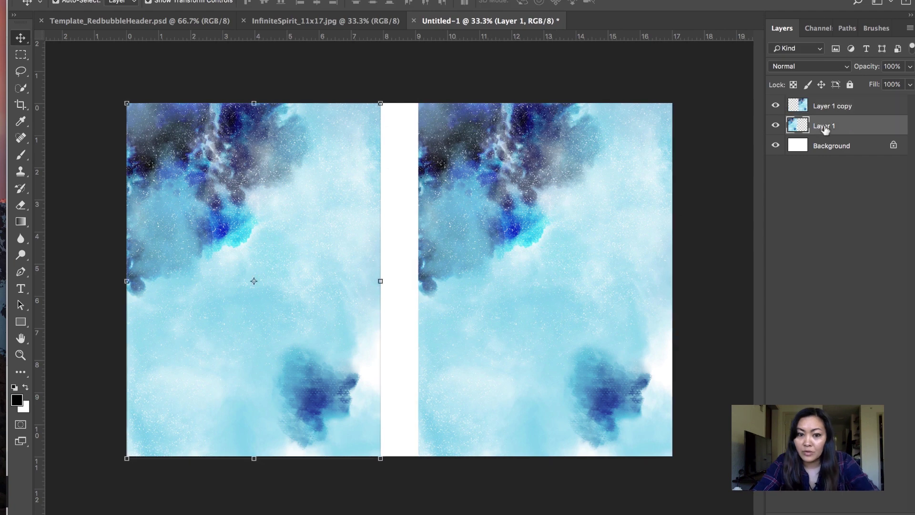
key("super+t")
right_click(286, 208)
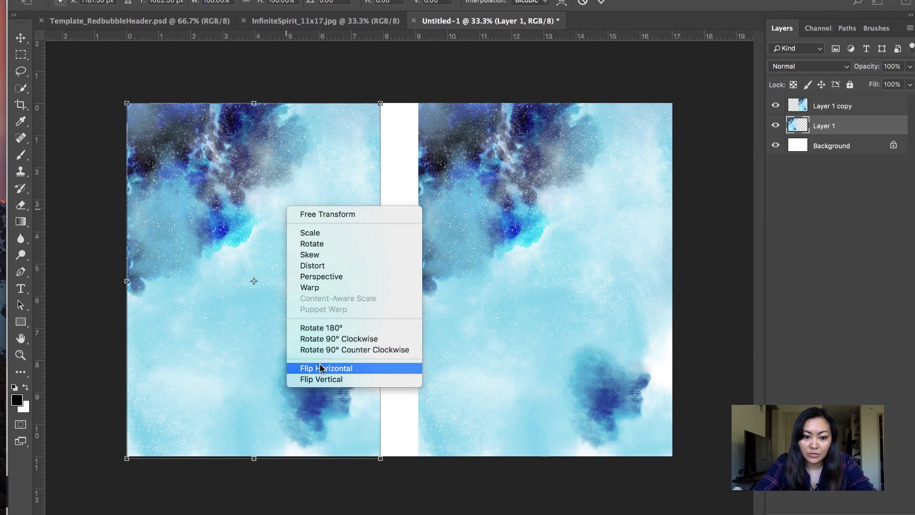
left_click(335, 368)
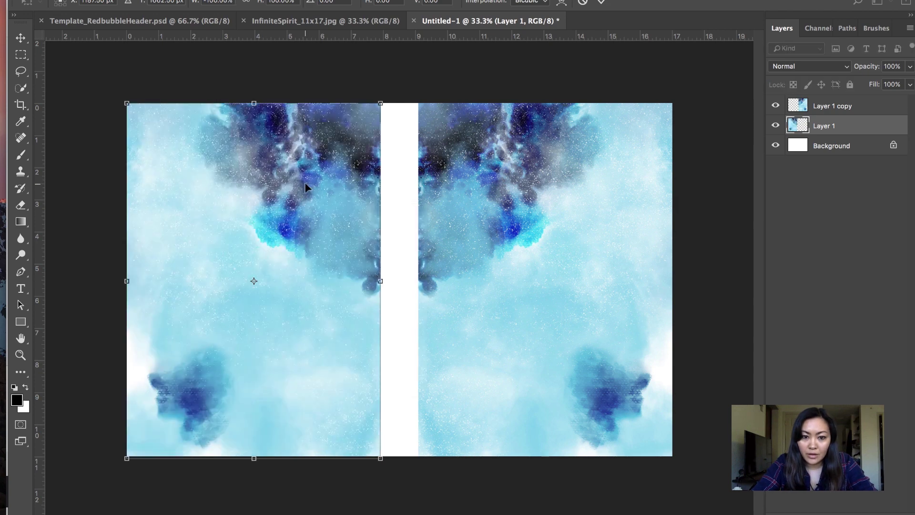
left_click_drag(304, 182, 341, 192)
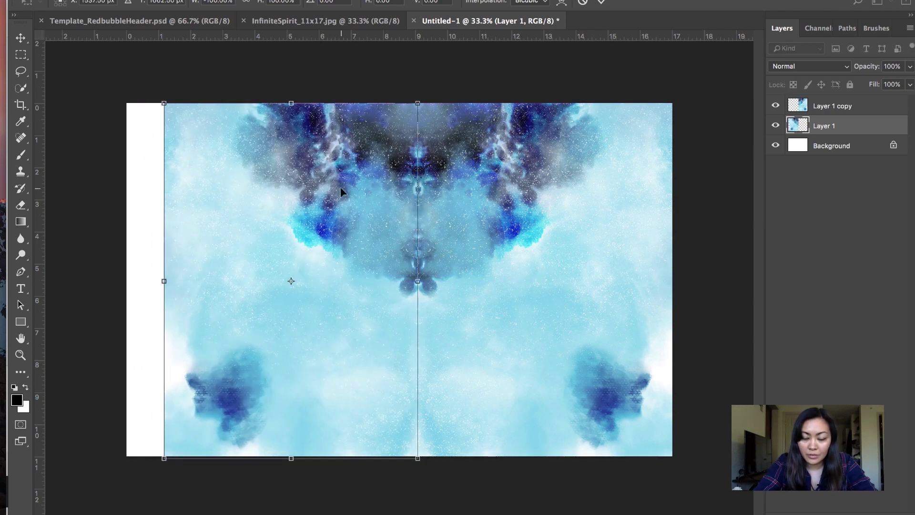
key("Return")
left_click(699, 161)
left_click(372, 259)
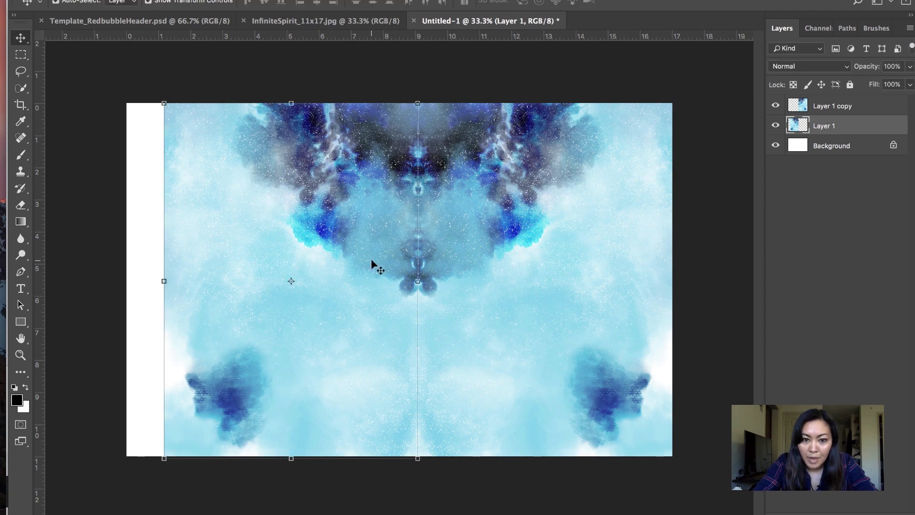
left_click(694, 210)
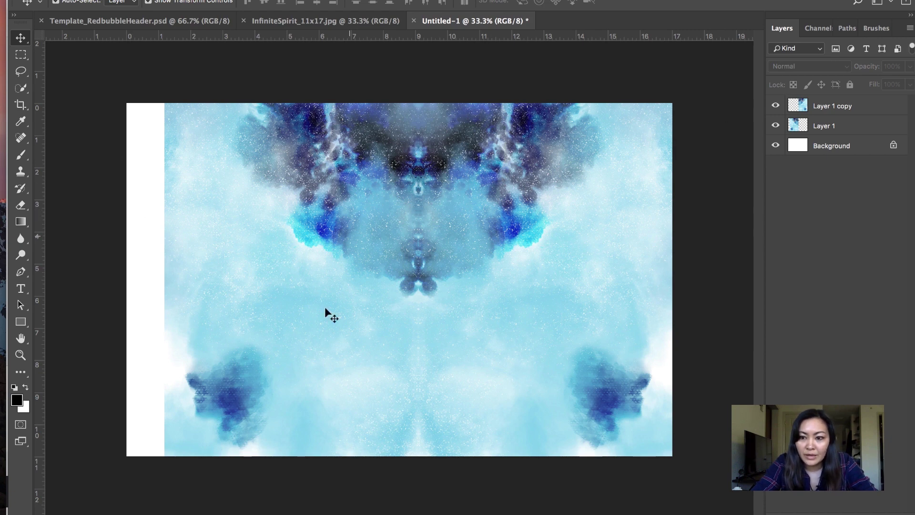
Enlarge Layer 1 and Layer 1 copy together to about 107.6% so they cover the blank strip at the canvas's left edge
left_click(828, 126)
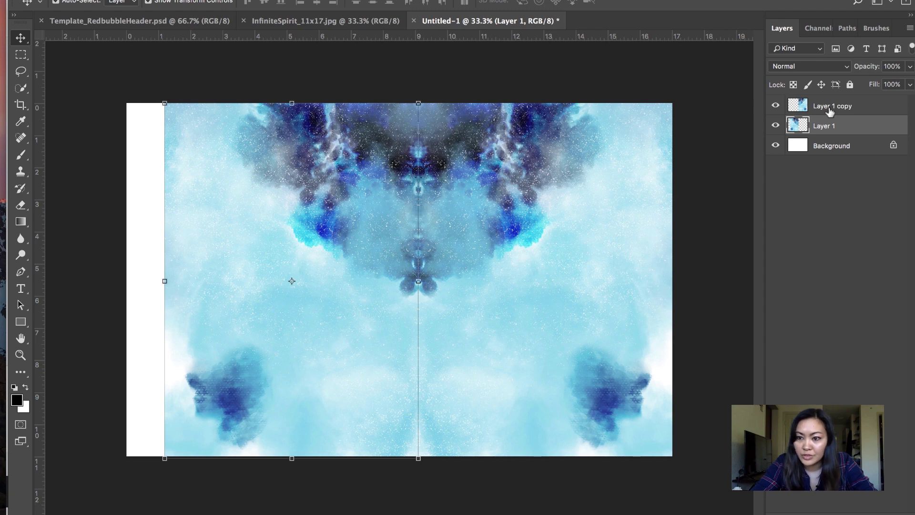
left_click(830, 107, "shift")
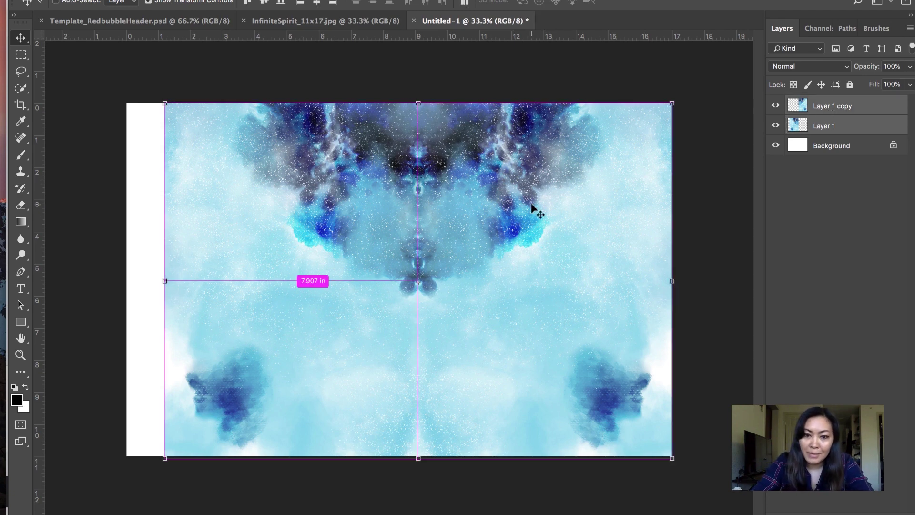
key("ctrl+t")
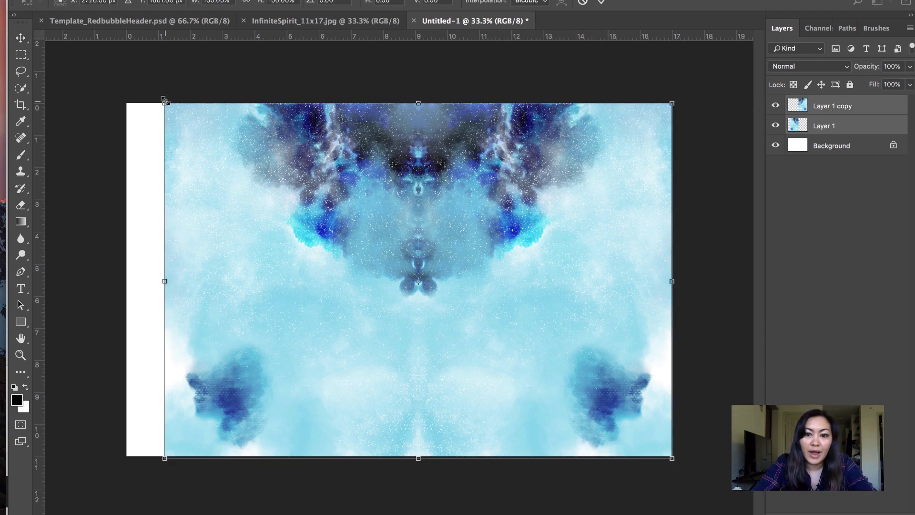
left_click_drag(164, 102, 126, 78)
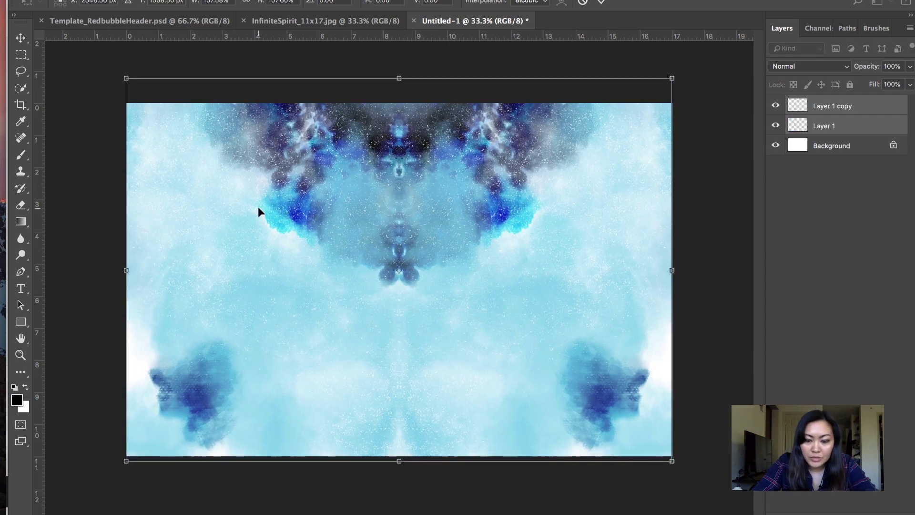
Nudge the enlarged mirrored artwork down until its upper edge sits just above the canvas's top edge, and apply the transform
key("shift+Down")
key("shift+Down")
key("shift+Down")
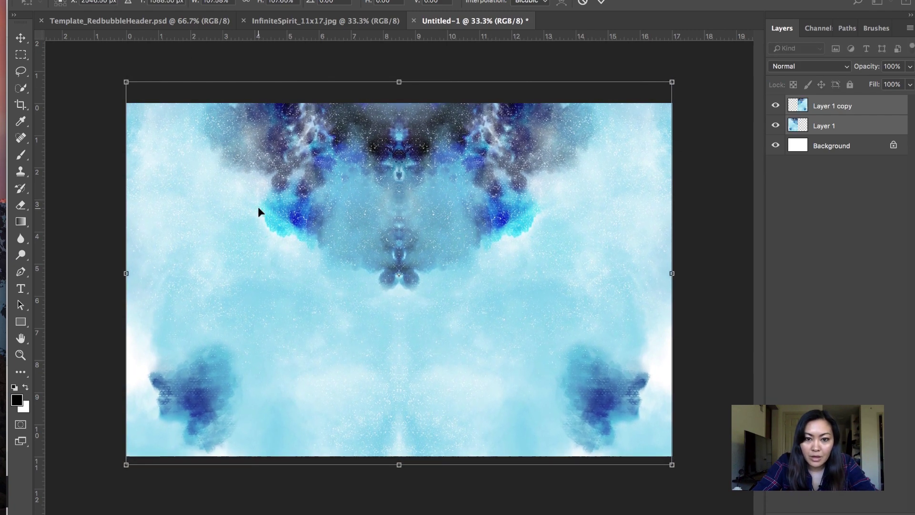
key("shift+Down")
key("shift+Down")
key("shift+Down")
key("shift+Down")
key("shift+Down")
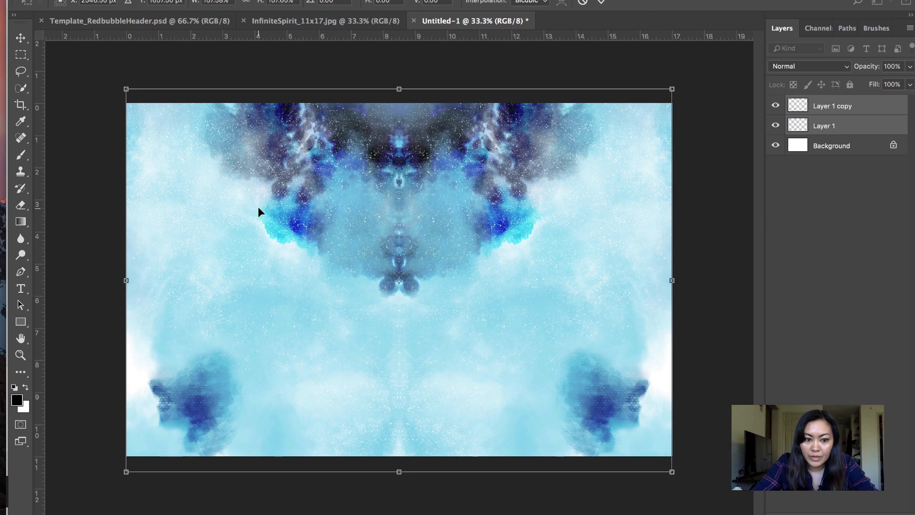
key("shift+Down")
key("shift+Down")
key("shift+Down")
key("shift+Down")
key("shift+Down")
key("shift+Down")
key("shift+Down")
key("shift+Down")
key("shift+Down")
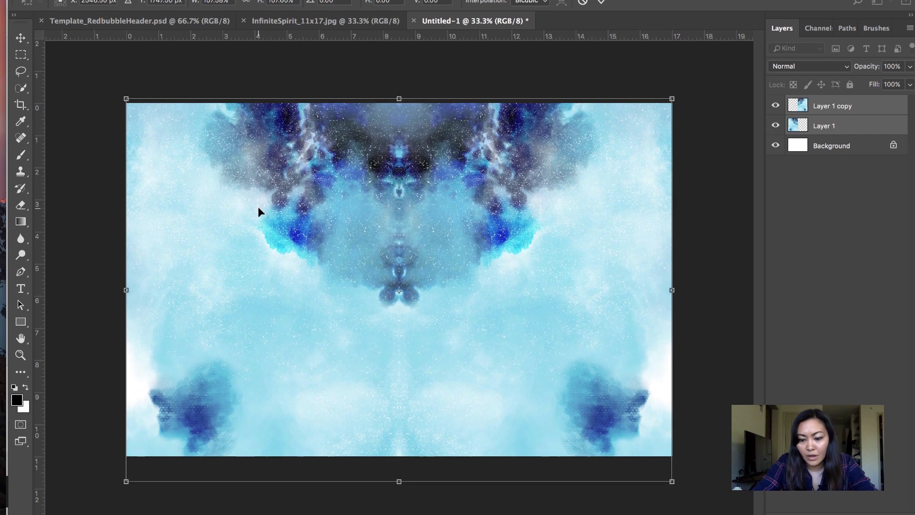
key("Return")
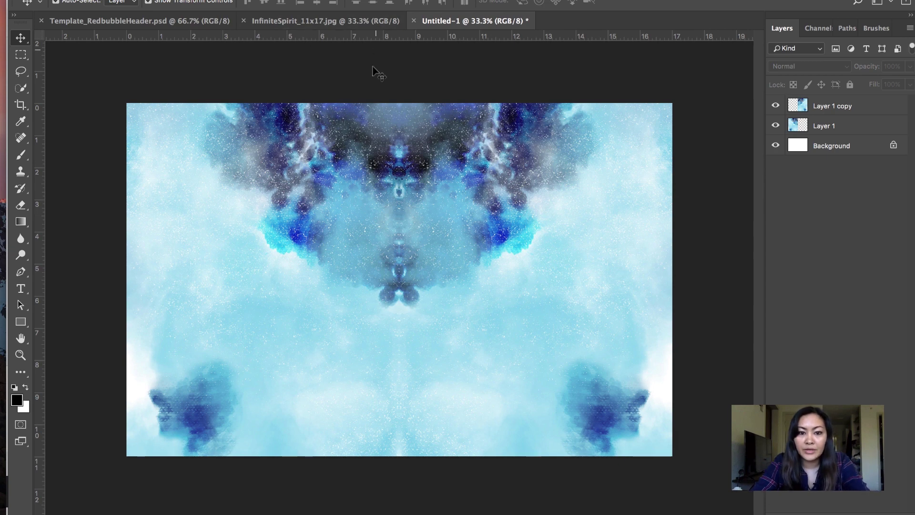
Save the mirrored artwork to the Desktop as a JPEG named BlueWave_large.jpg
key("super+s")
type("BlueWave")
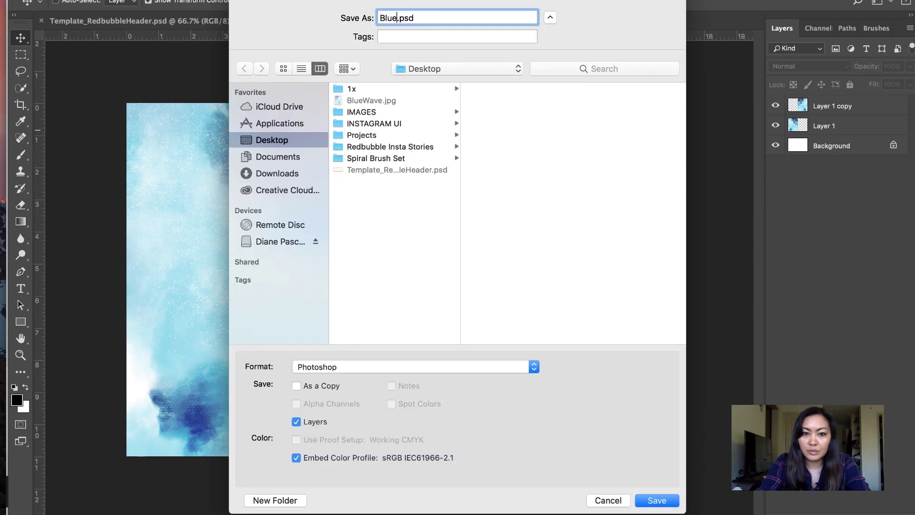
left_click(357, 366)
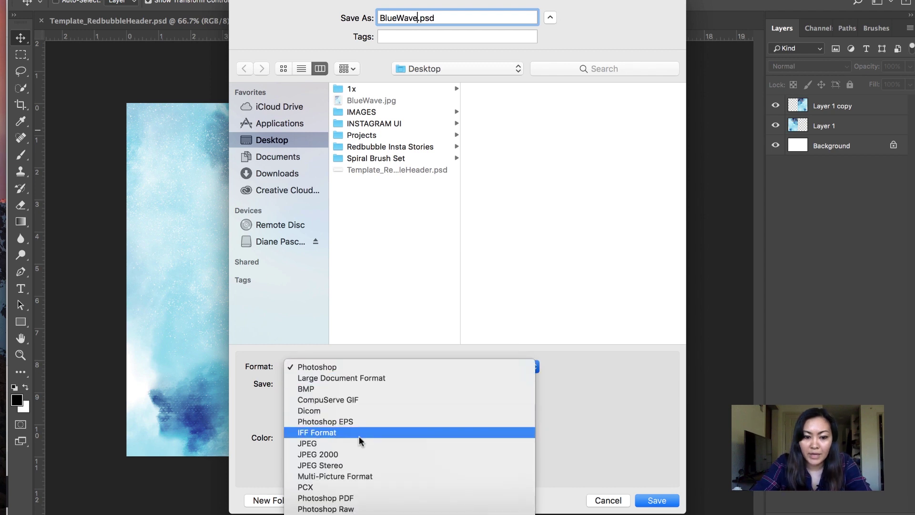
left_click(358, 443)
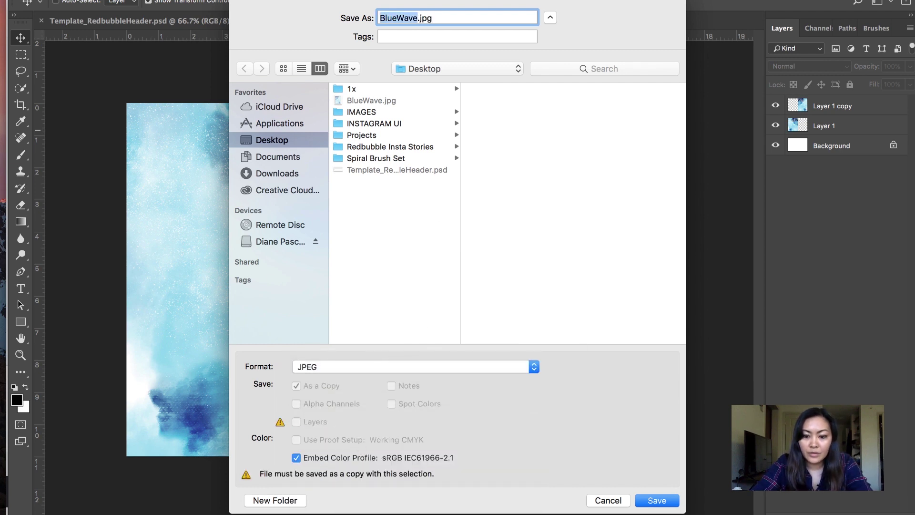
key("Right")
type("_la")
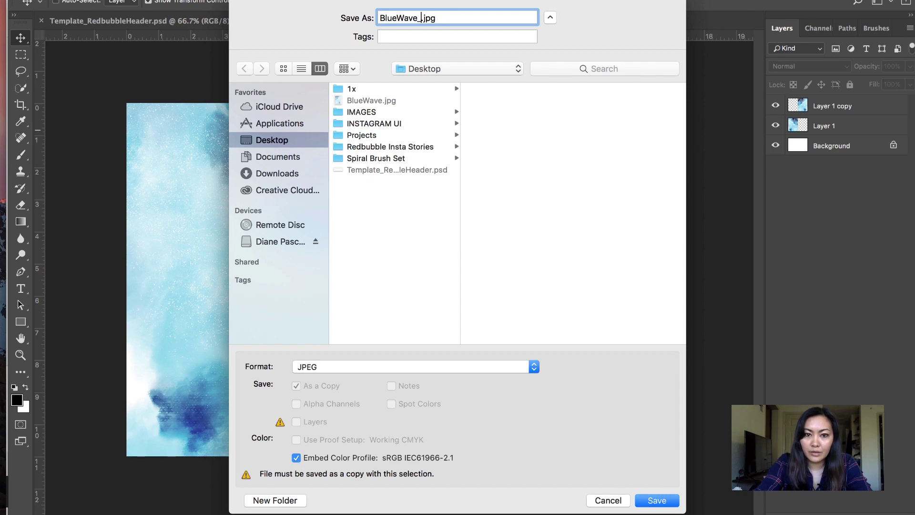
type("rge")
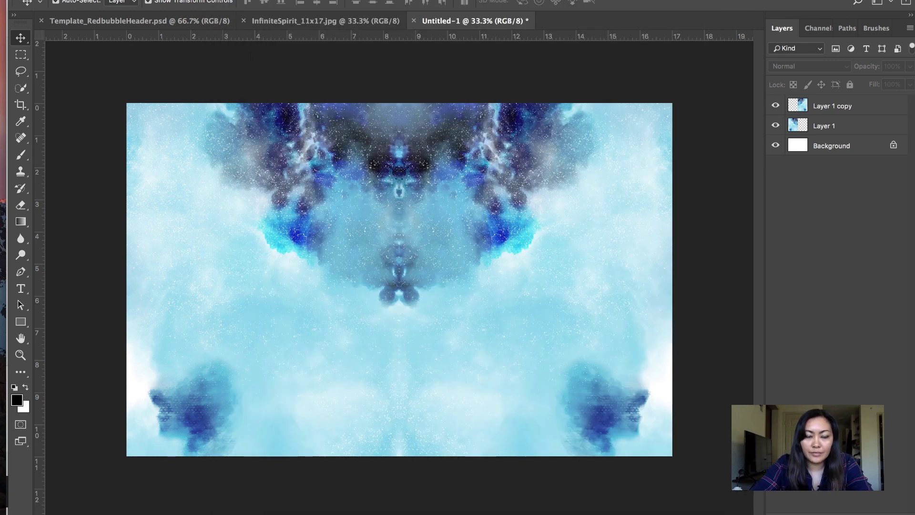
Close the floating BlueWave.jpg window and upload BlueWave_large.jpg to all products on Redbubble's Add New Work page
key("super+m")
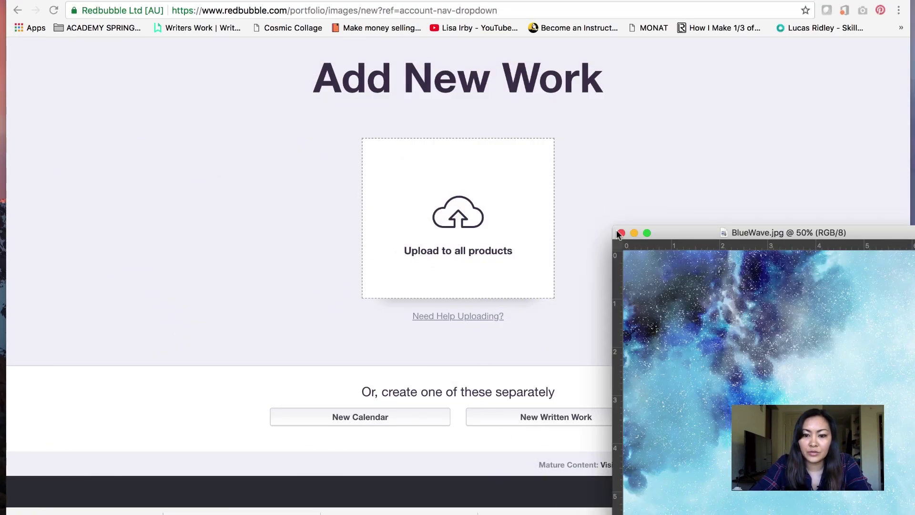
left_click(621, 233)
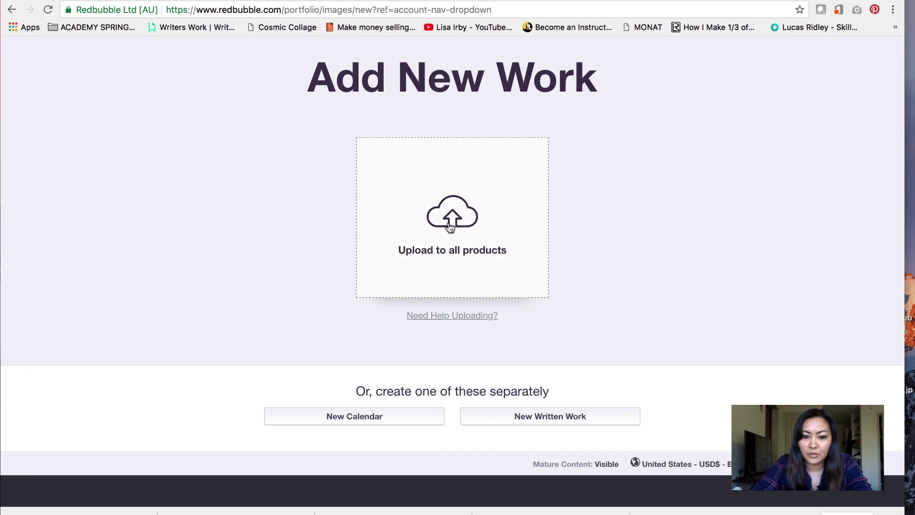
left_click(449, 227)
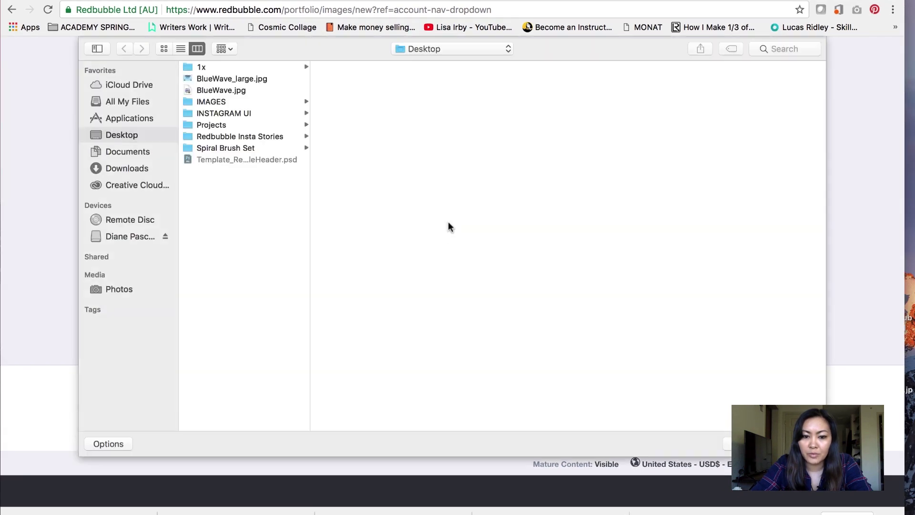
left_click(204, 80)
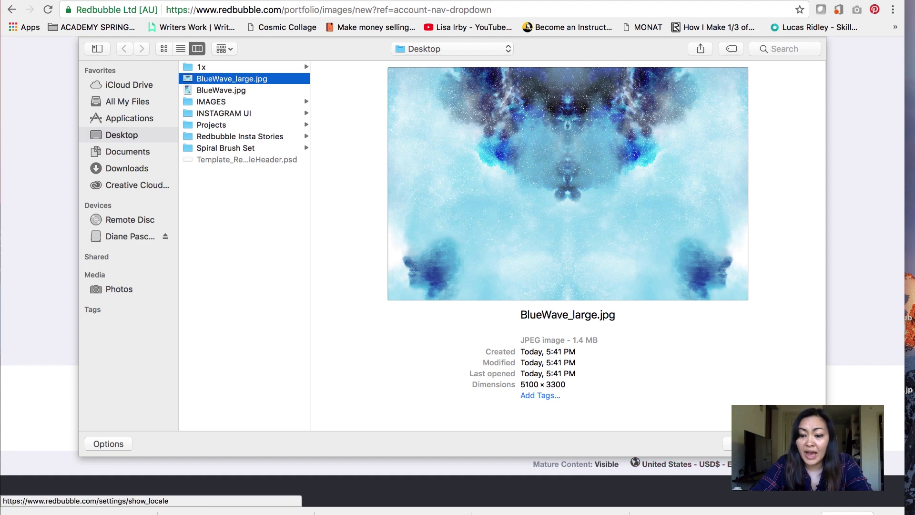
left_click(793, 444)
Review the clothing product previews and disable Large Print Clothing for this artwork
scroll(316, 181, "down", 5)
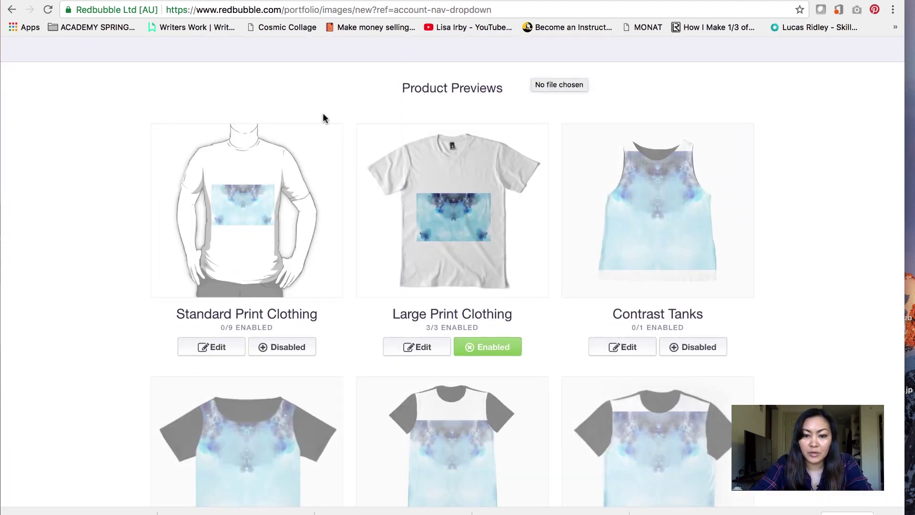
scroll(341, 201, "up", 7)
scroll(343, 202, "down", 6)
scroll(343, 203, "down", 5)
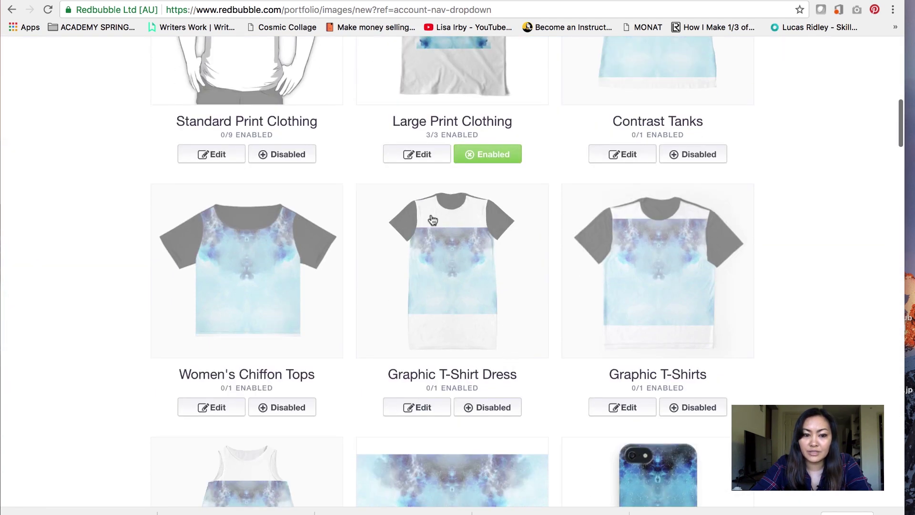
scroll(431, 215, "up", 2)
scroll(431, 218, "down", 2)
scroll(467, 234, "up", 2)
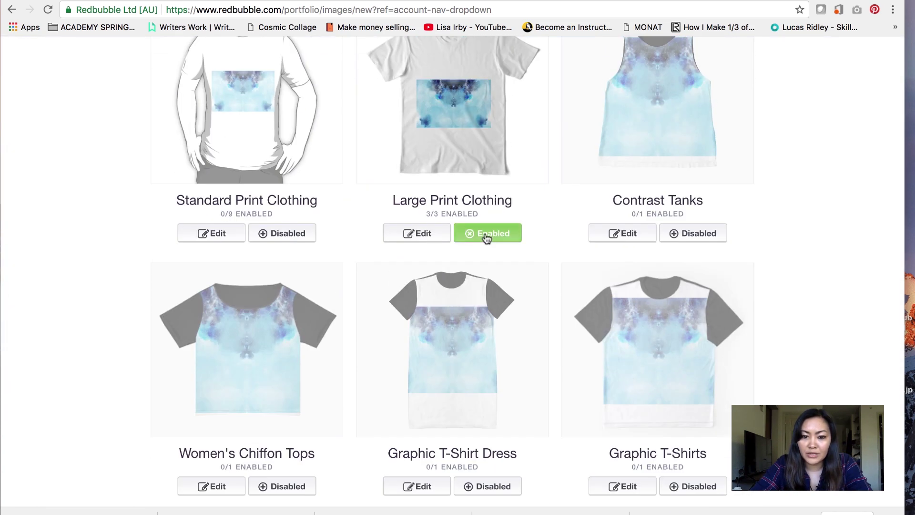
left_click(488, 237)
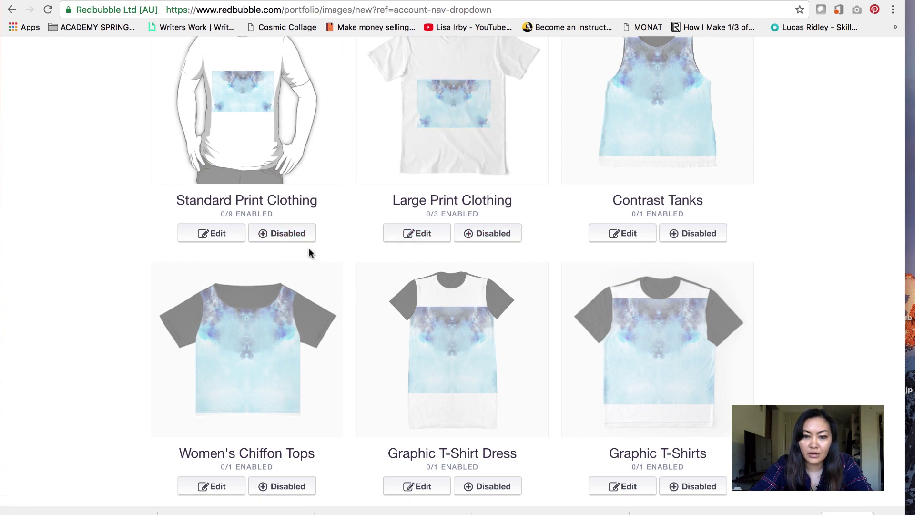
Enable Contrast Tanks, open its design for editing and move the artwork lower on the tank
scroll(309, 253, "up", 1)
left_click(696, 292)
left_click(623, 292)
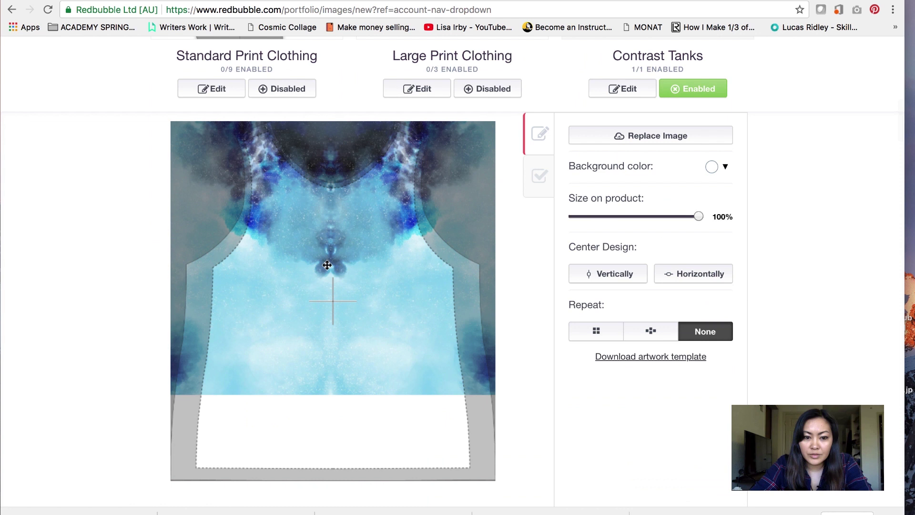
left_click_drag(327, 265, 327, 308)
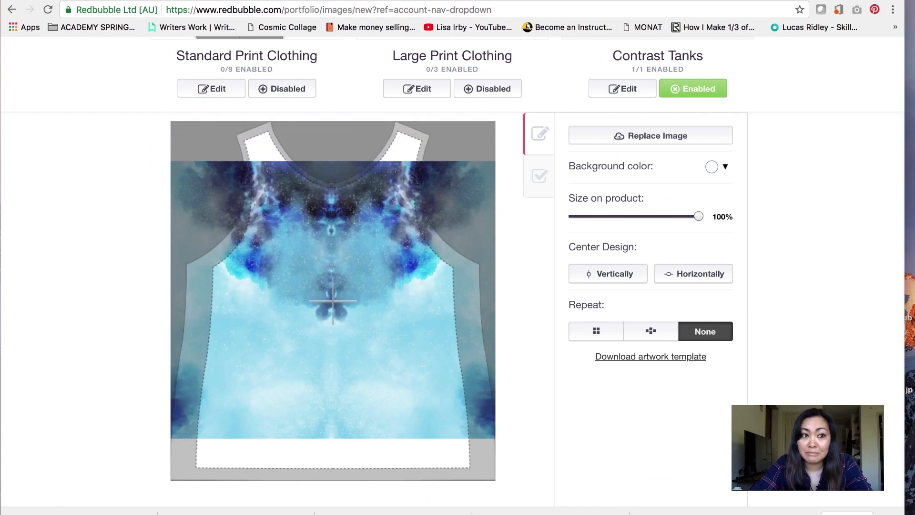
Switch to Photoshop and resize the mirrored artwork to a height of 5500 pixels, keeping its proportions
key("super+m")
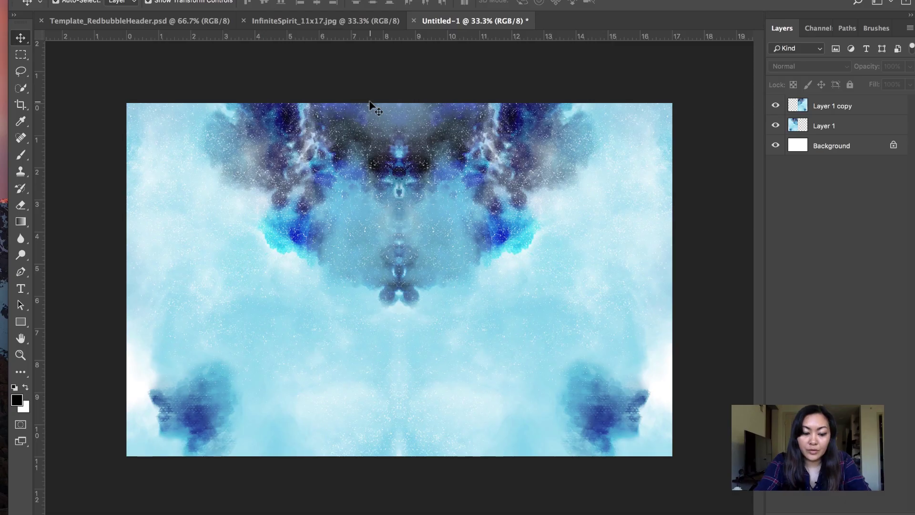
key("super+alt+i")
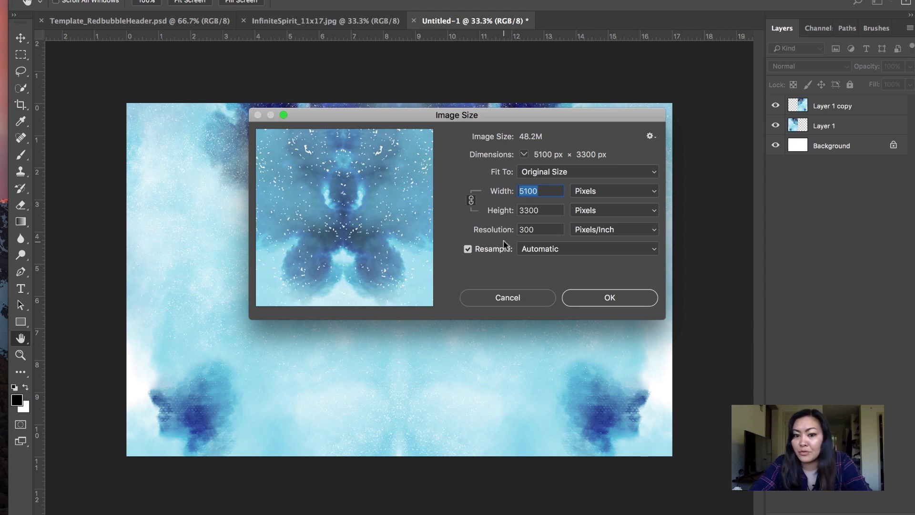
left_click(549, 210)
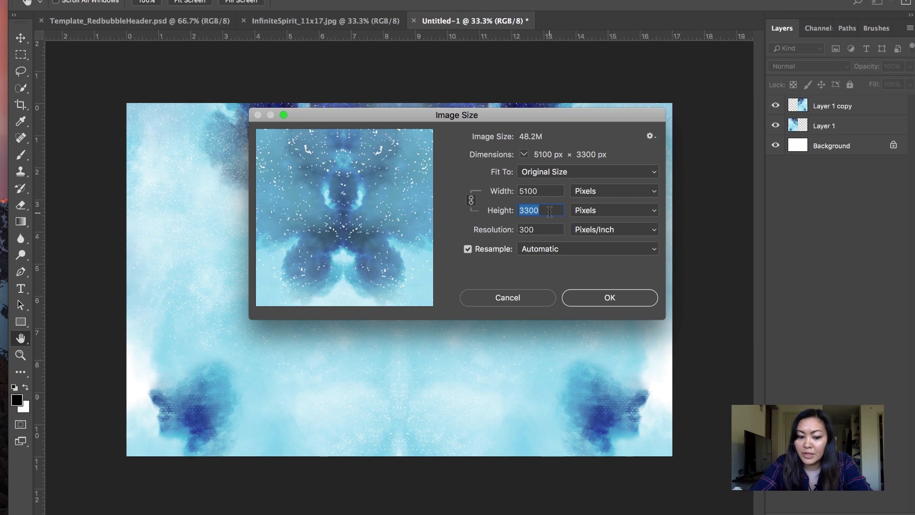
type("5500")
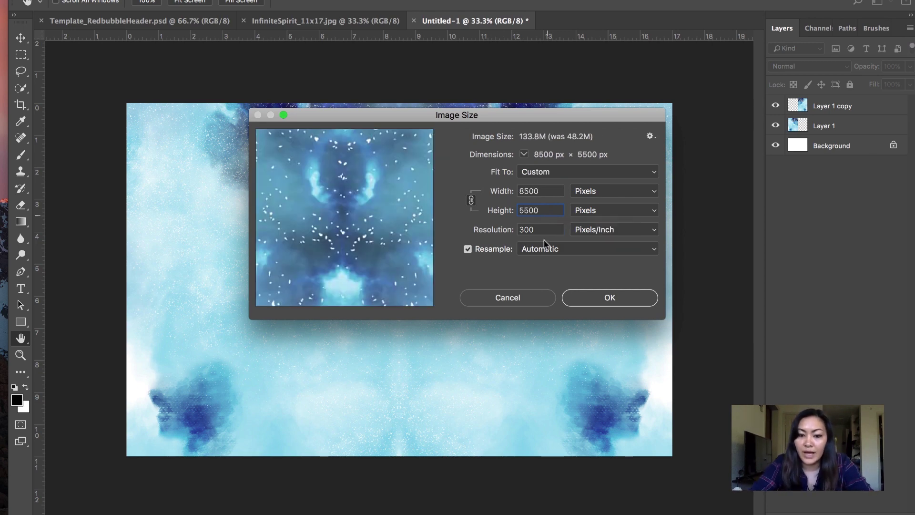
left_click(612, 299)
key("super+minus")
key("super+minus")
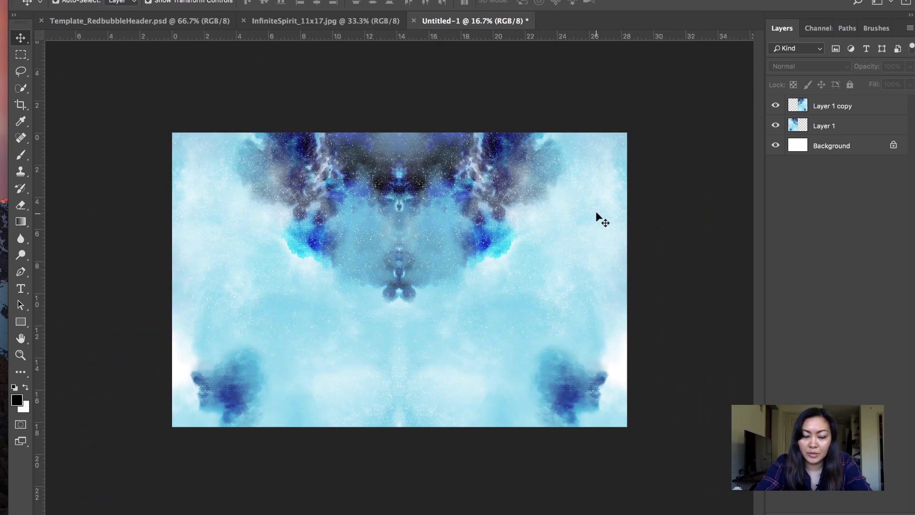
key("super+plus")
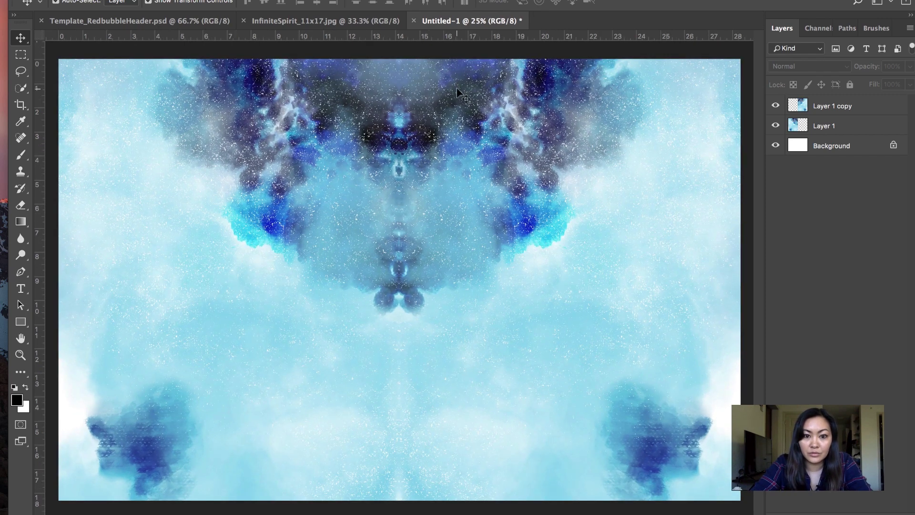
Save the enlarged artwork to the Desktop as a JPEG named BlueWave_large2
key("super+s")
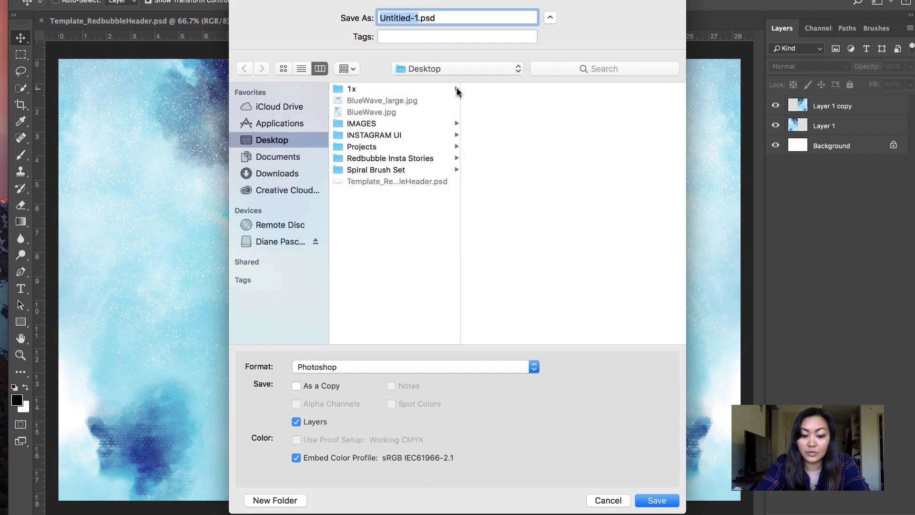
type("BlueWave_large2")
left_click(409, 366)
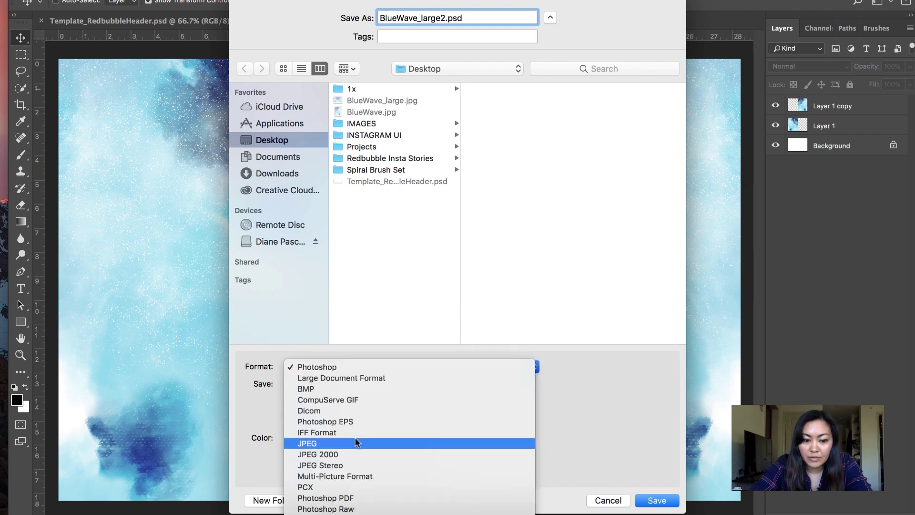
left_click(356, 439)
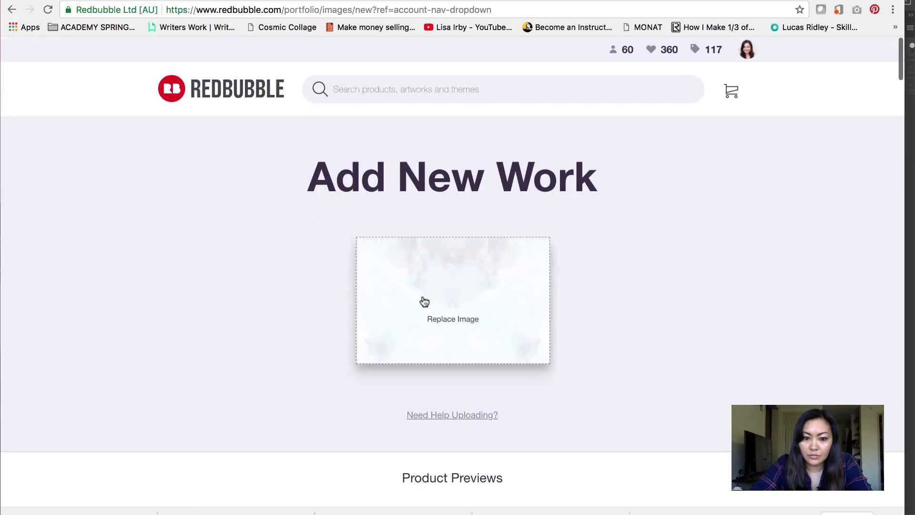
Replace the main image on Redbubble's Add New Work page with BlueWave_large2.jpg
left_click(429, 303)
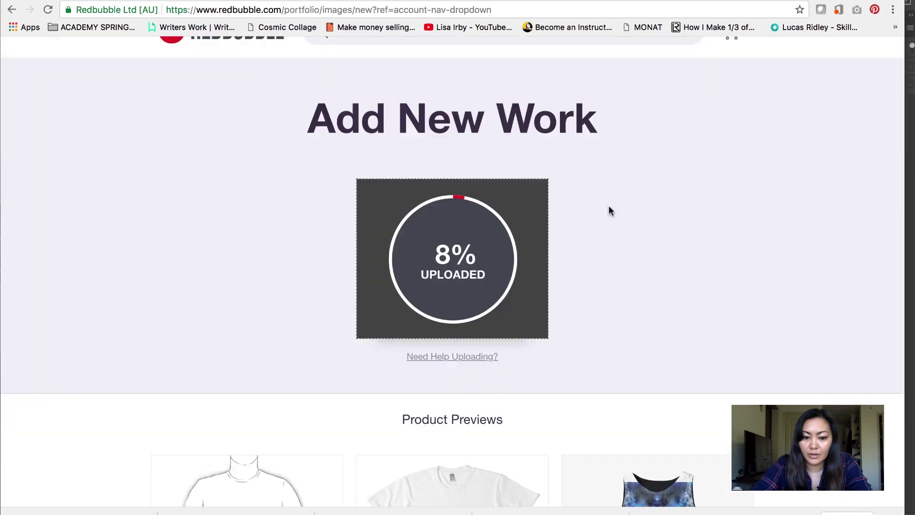
scroll(579, 327, "down", 6)
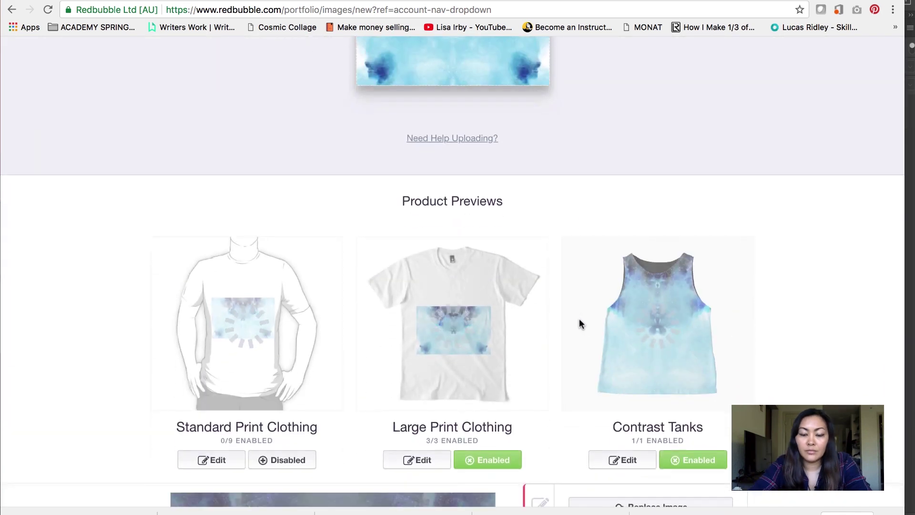
Scale the artwork on the Contrast Tanks to 77%, position it to cover the whole tank, and apply the changes
scroll(581, 324, "down", 8)
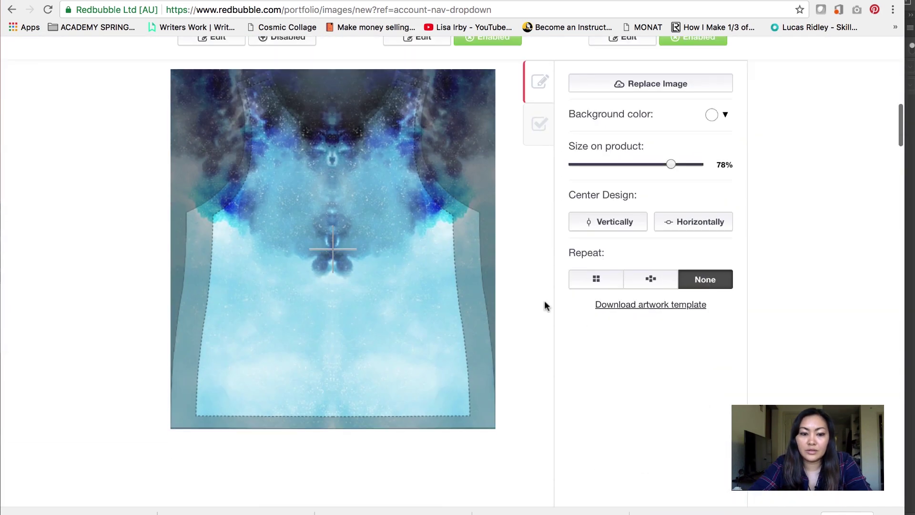
mouse_move(384, 267)
left_mouse_down()
mouse_move(384, 286)
mouse_move(384, 268)
left_mouse_up()
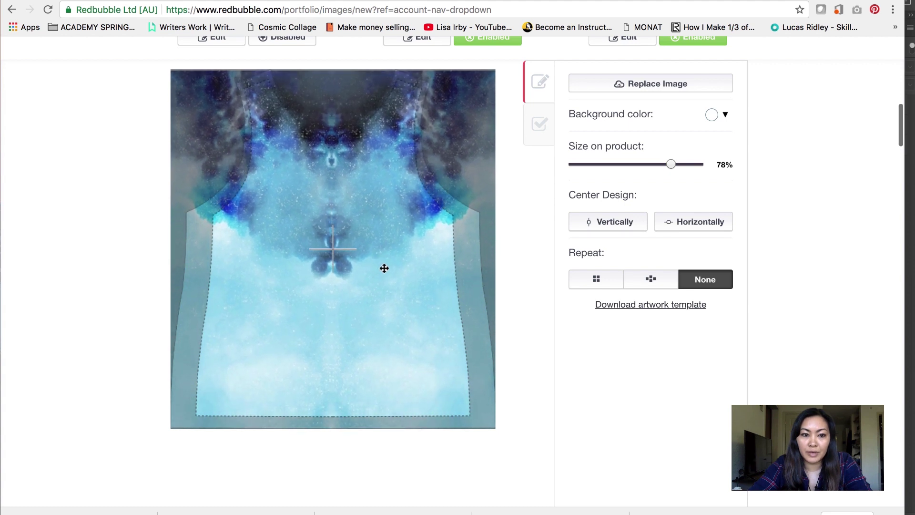
mouse_move(671, 164)
left_mouse_down()
mouse_move(682, 164)
mouse_move(670, 165)
left_mouse_up()
left_click_drag(463, 235, 465, 243)
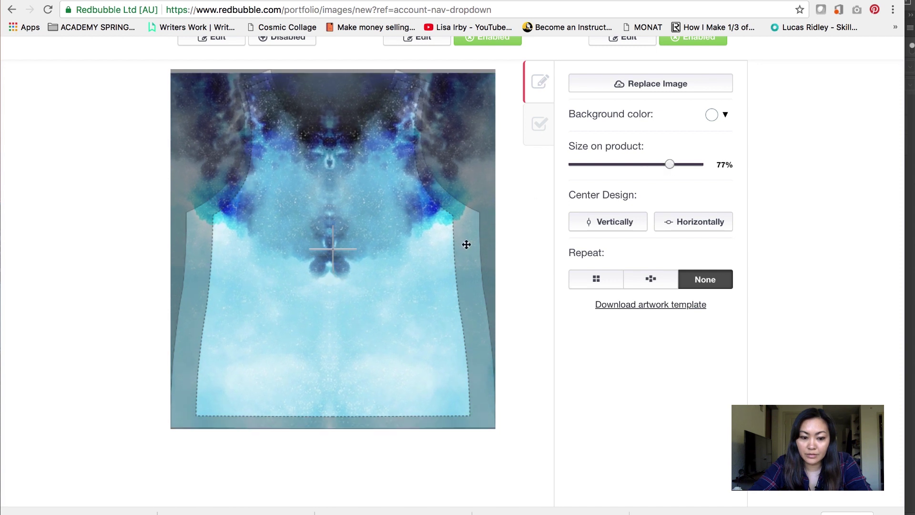
left_click_drag(395, 388, 396, 389)
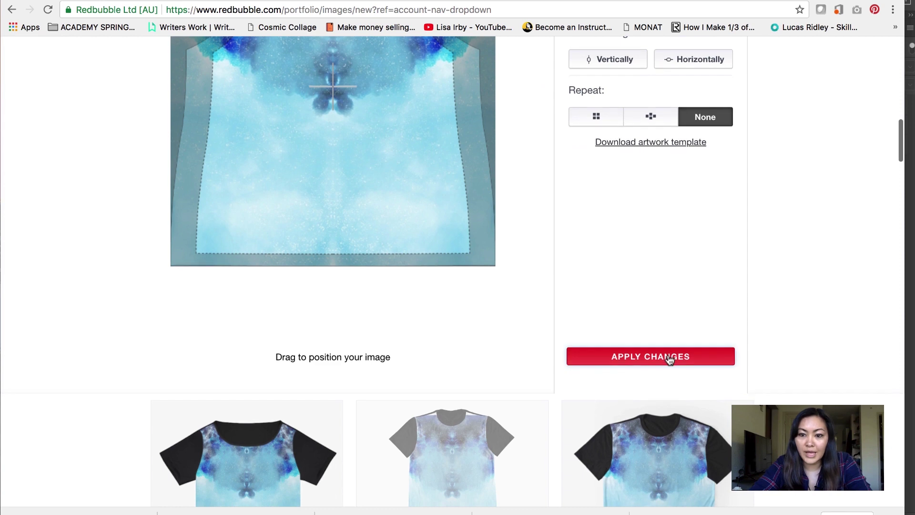
left_click(673, 356)
Disable Large Print Clothing for the new image and review the other clothing previews
scroll(517, 393, "up", 9)
scroll(517, 394, "down", 2)
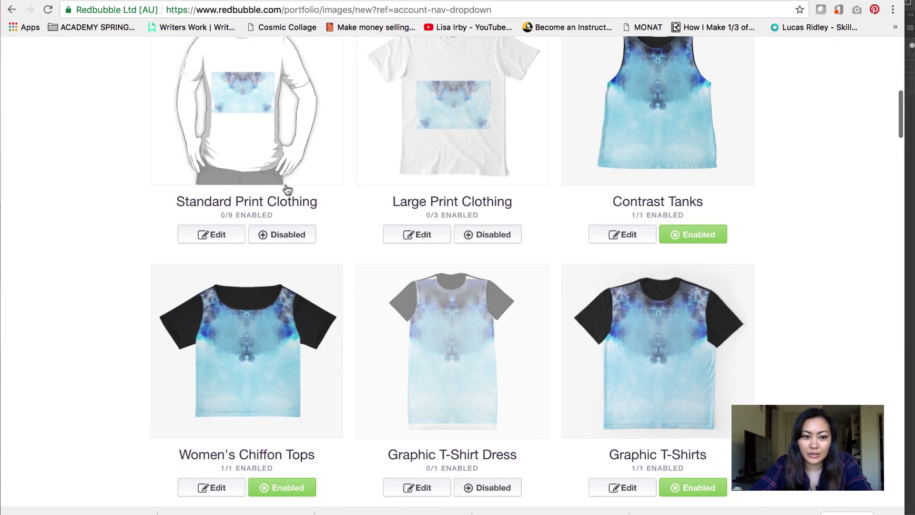
scroll(504, 226, "down", 1)
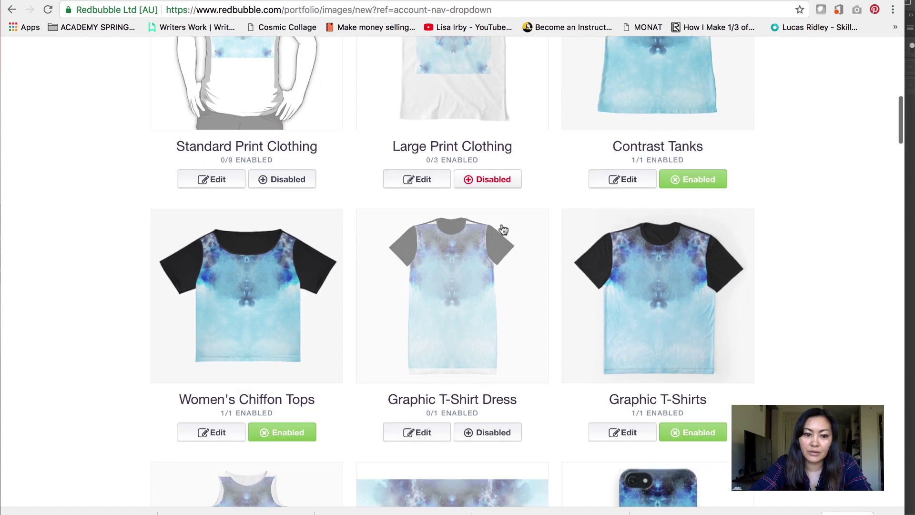
scroll(258, 362, "down", 3)
scroll(255, 392, "up", 1)
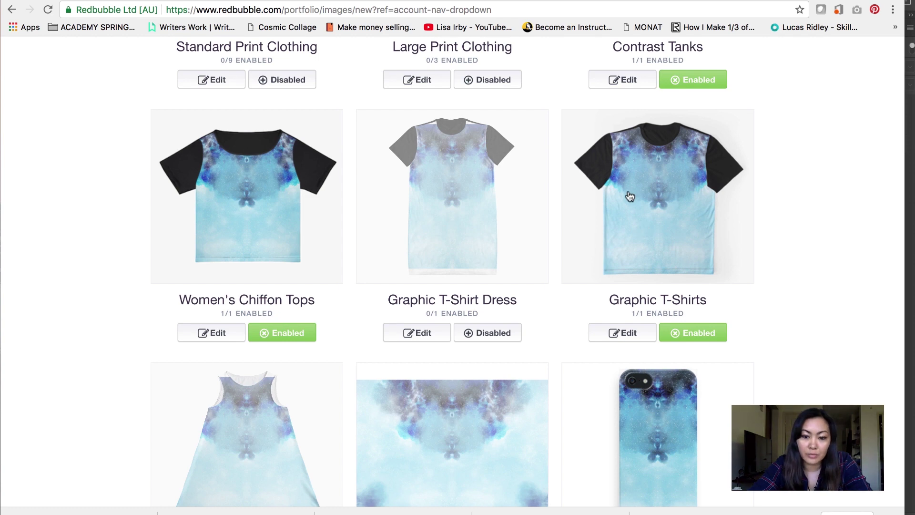
scroll(661, 330, "down", 4)
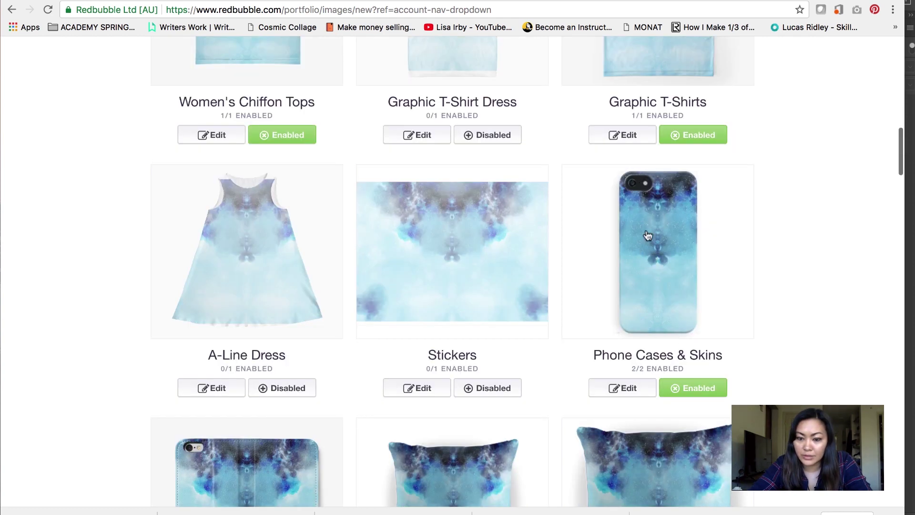
Enable A-Line Dress, open its design for editing and check how far the artwork covers the dress
scroll(255, 263, "down", 5)
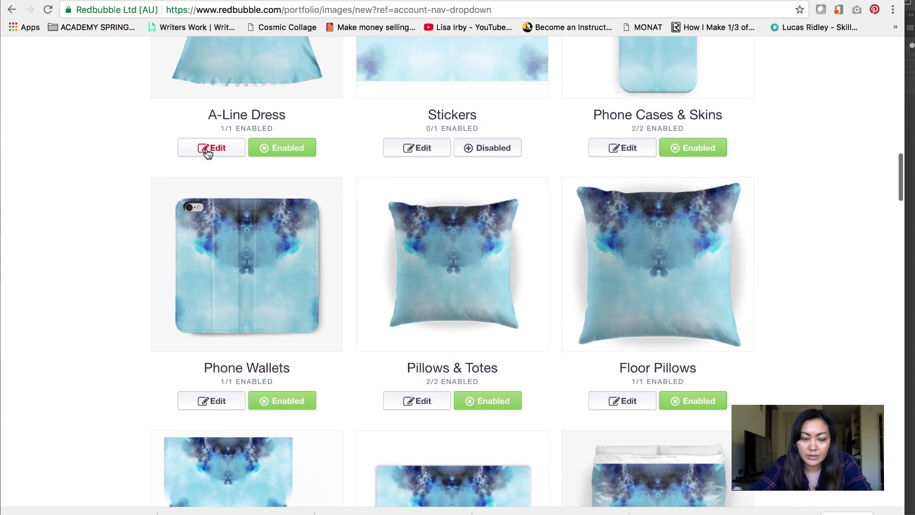
left_click(206, 150)
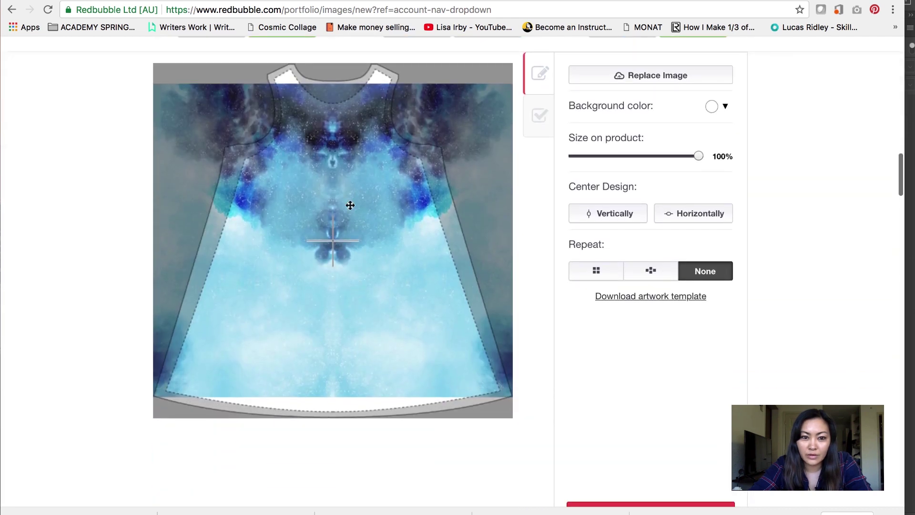
scroll(393, 247, "down", 4)
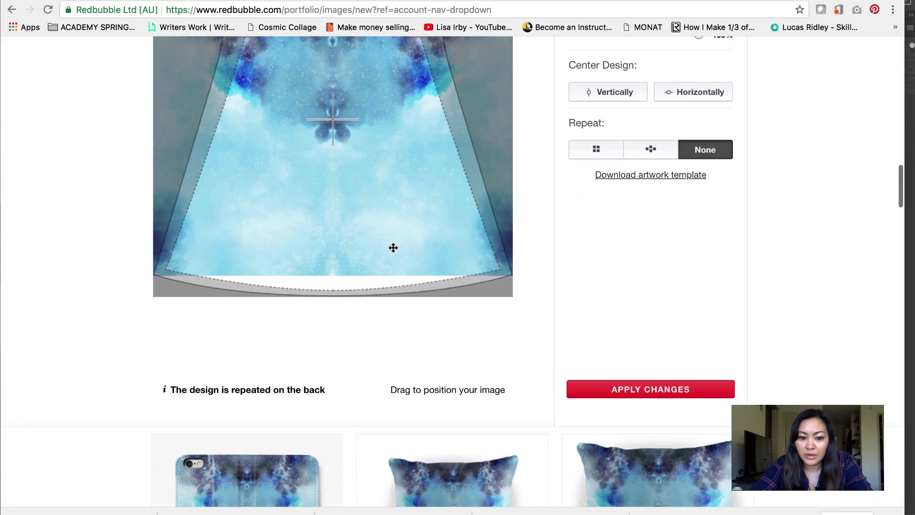
scroll(606, 239, "up", 4)
scroll(605, 234, "up", 1)
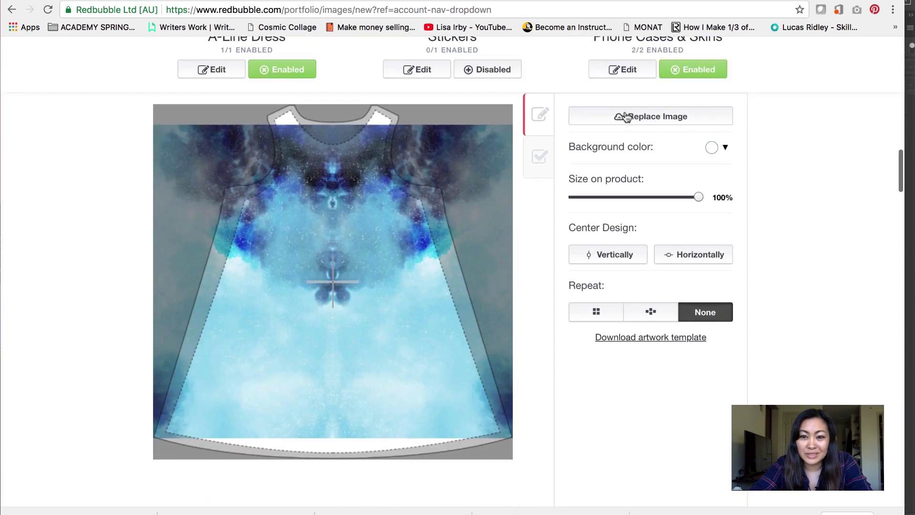
Switch to Photoshop, close the Untitled-1 document without saving and open BlueWave_large2.jpg from the Desktop
mouse_move(636, 511)
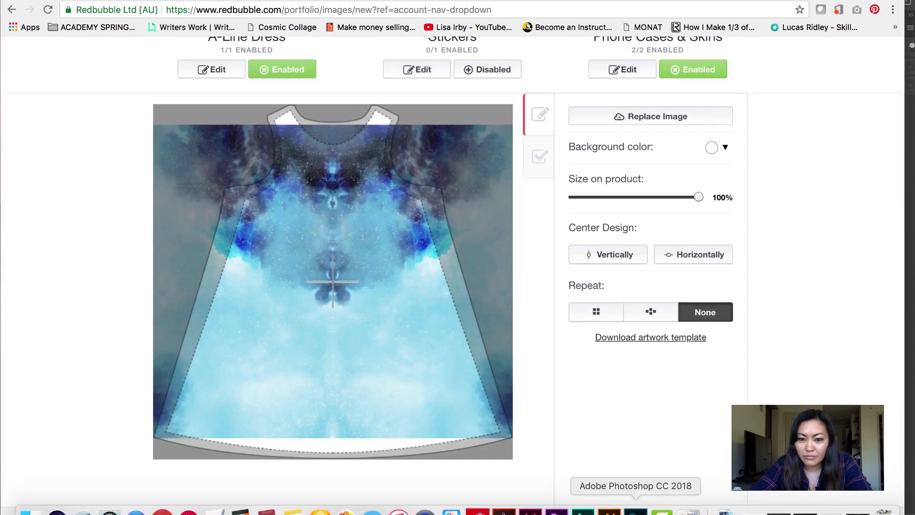
left_click(635, 511)
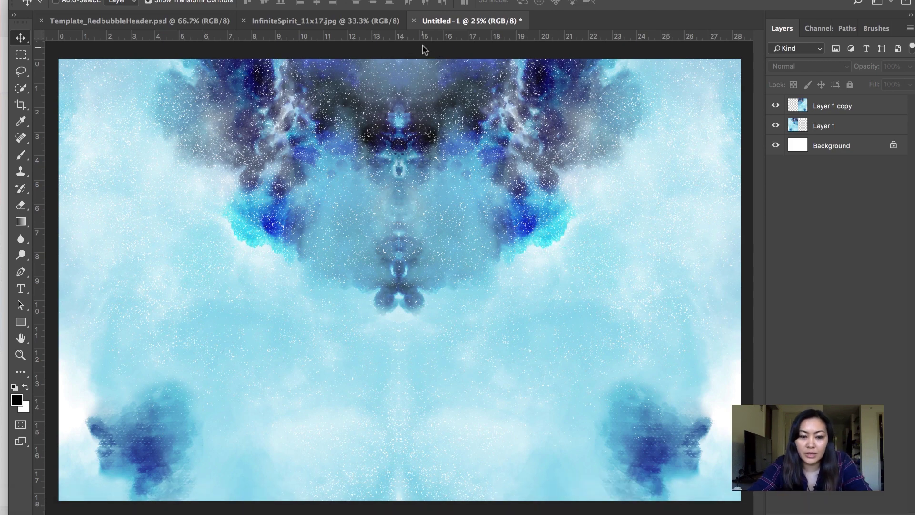
key("super+w")
left_click(409, 170)
key("super+o")
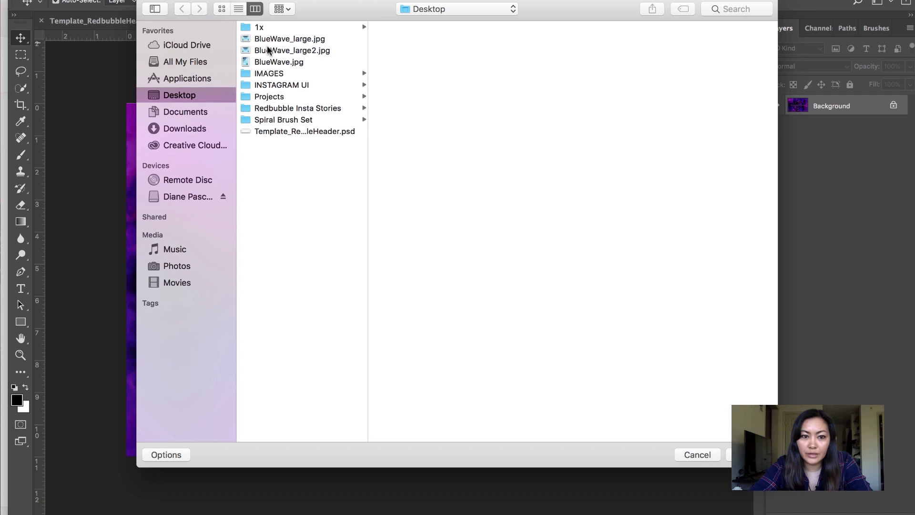
left_click(268, 51)
key("Return")
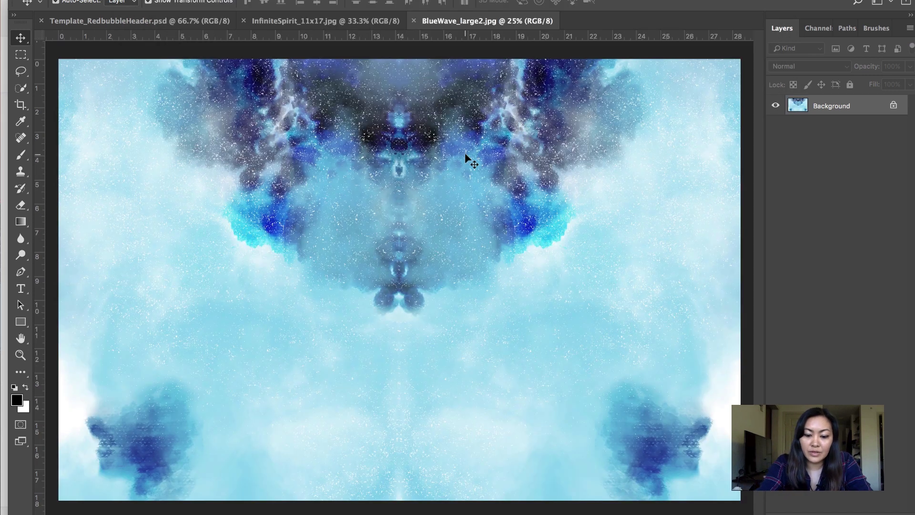
Resize the BlueWave_large2.jpg image to a height of 6500 pixels, keeping its proportions
key("super+alt+i")
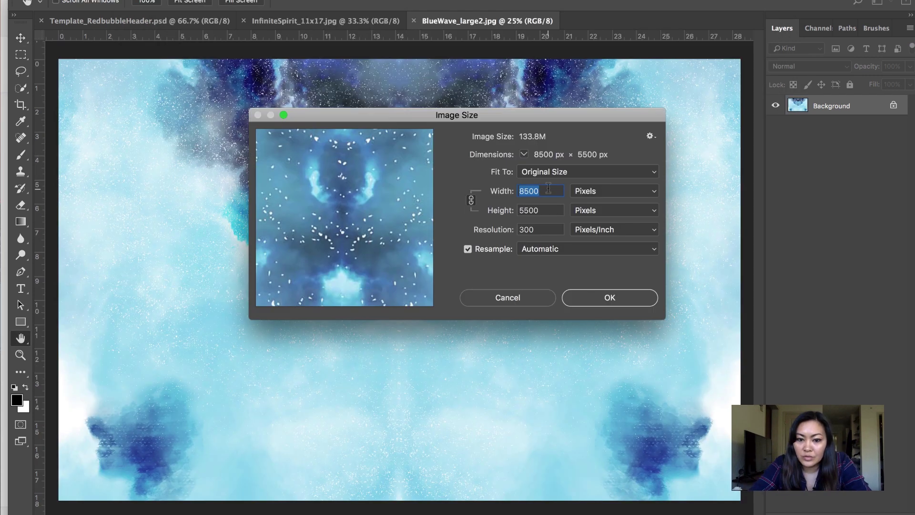
key("Tab")
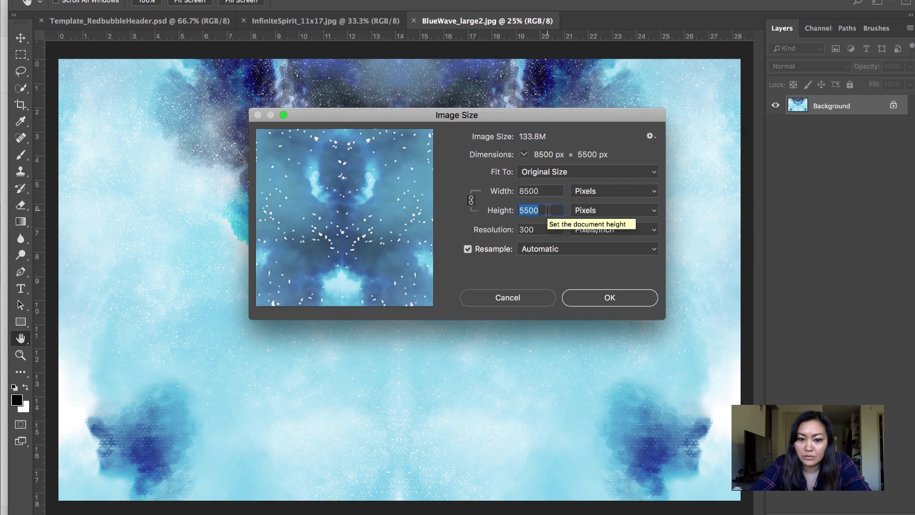
type("6500")
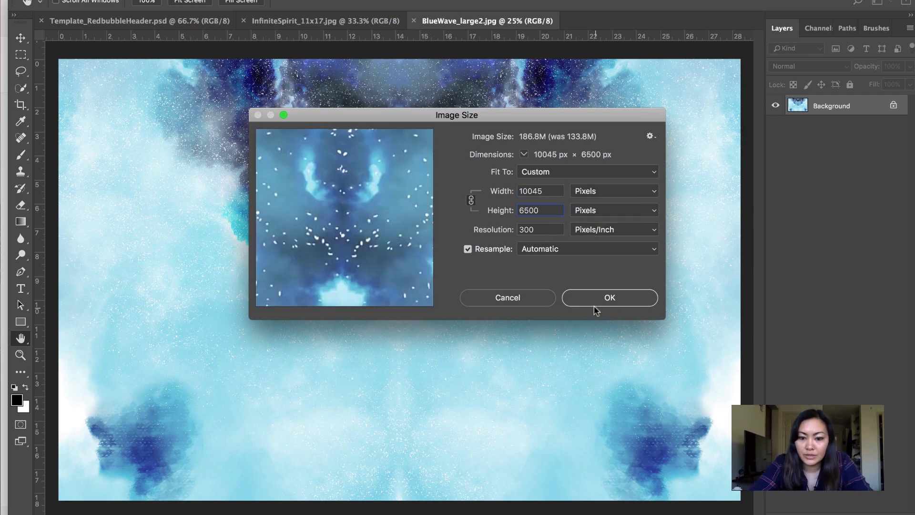
left_click(594, 303)
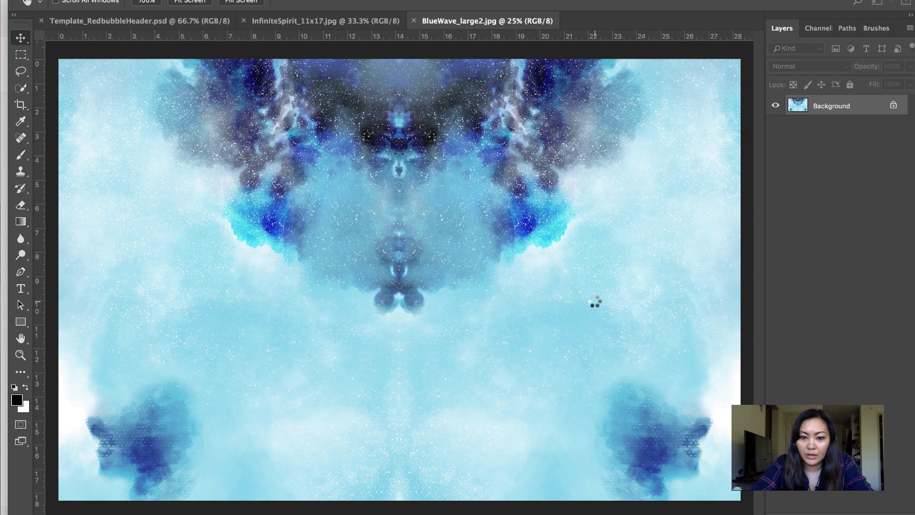
key("super+minus")
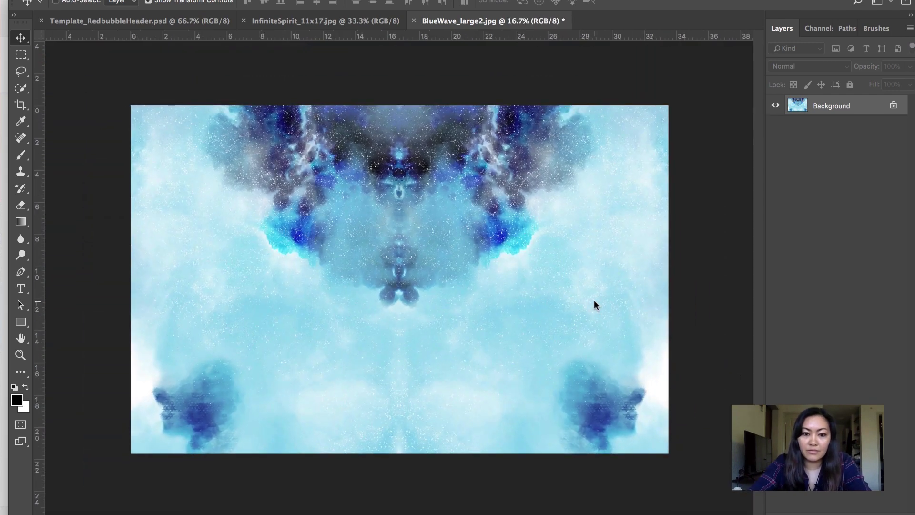
Save the resized image to the Desktop as a separate JPEG named BlueWave_large2_Alinedress.jpg
key("super+shift+s")
key("Right")
type("_Al")
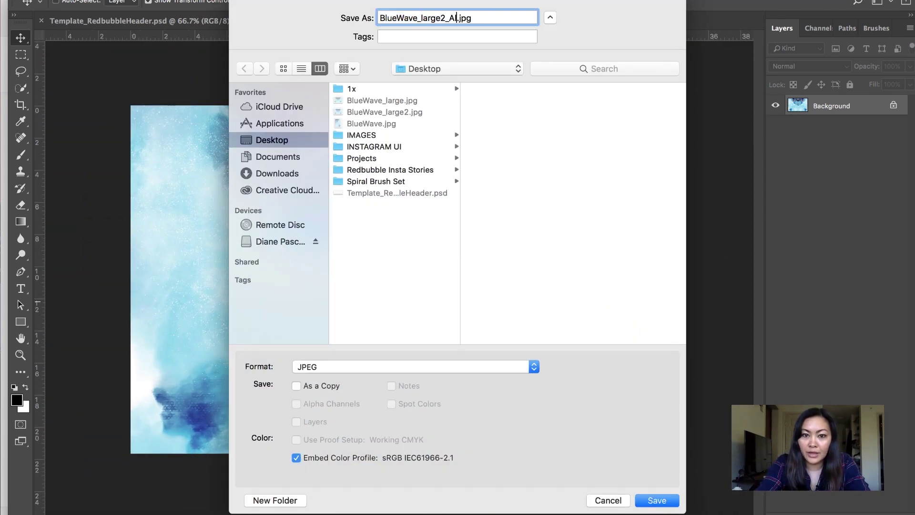
type("ine")
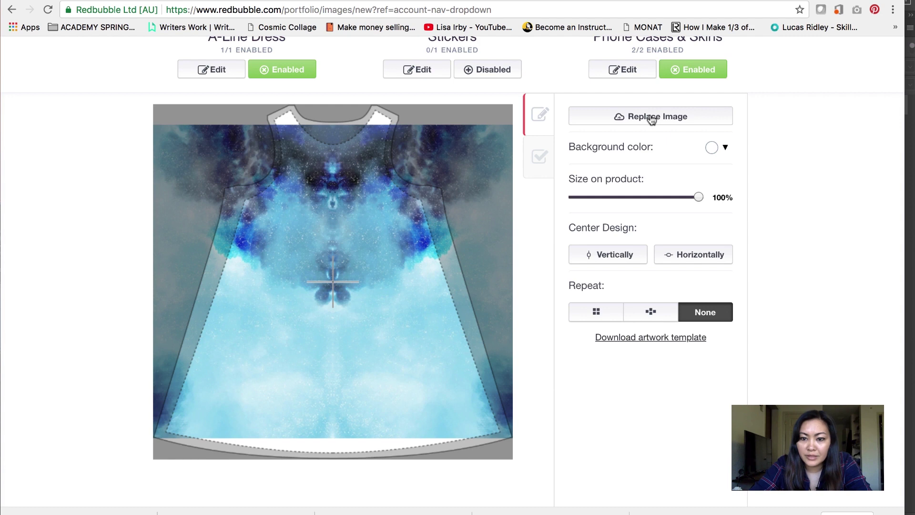
Replace the A-Line Dress artwork with BlueWave_large2_Alinedress.jpg from the Desktop
left_click(652, 118)
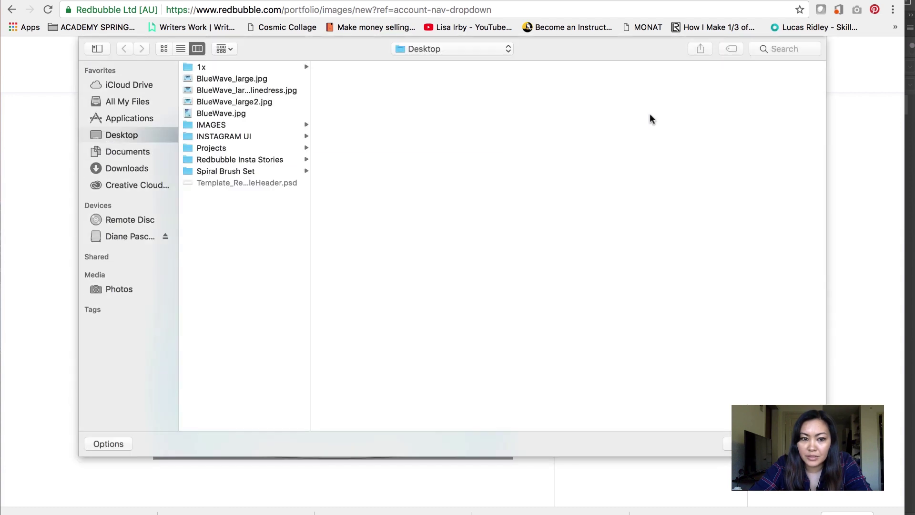
left_click(240, 90)
left_click(751, 443)
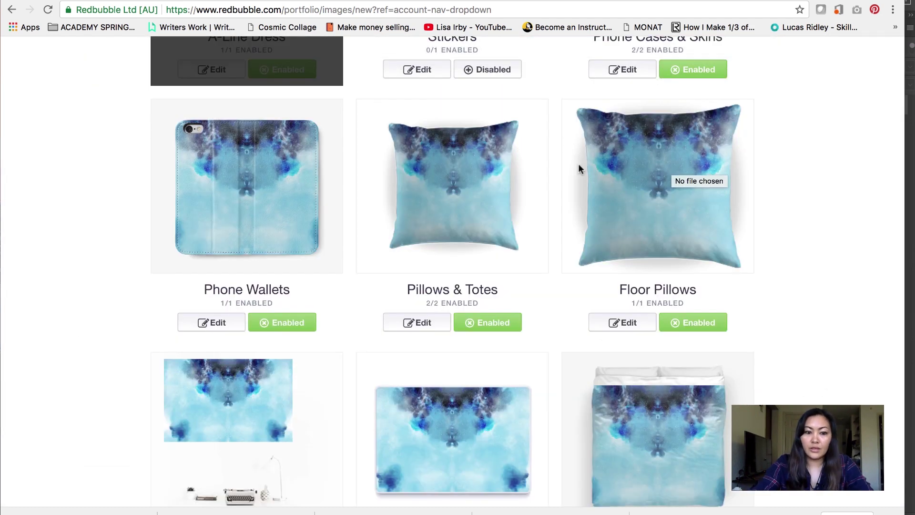
scroll(325, 190, "up", 5)
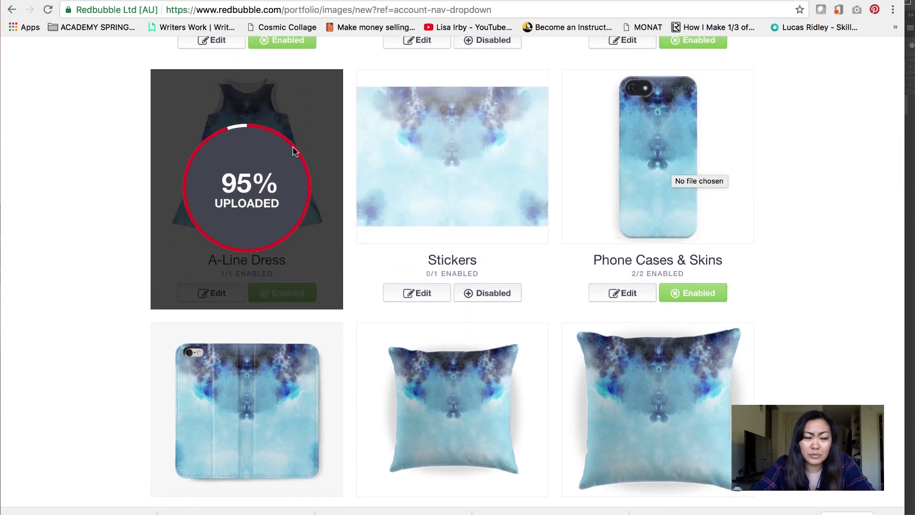
scroll(294, 150, "down", 1)
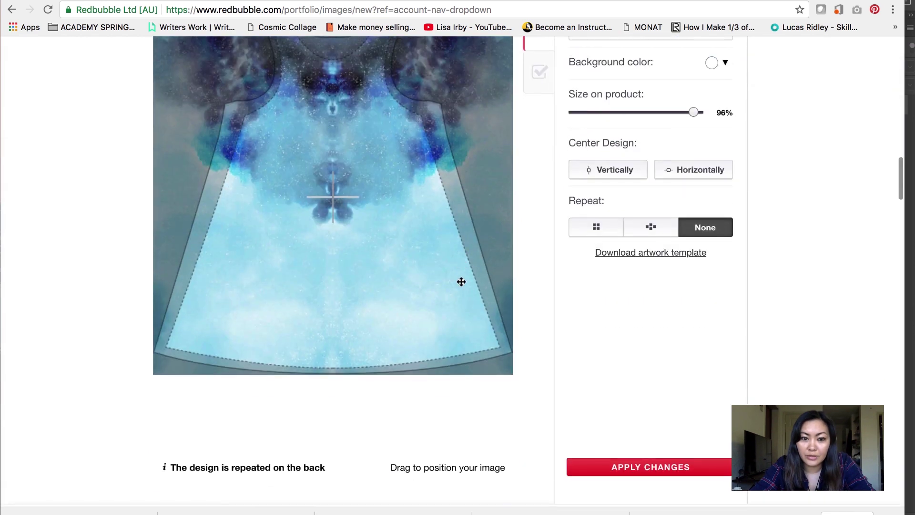
Move the artwork up on the A-Line Dress until it covers the neckline and shoulders, and apply the changes
scroll(388, 298, "up", 2)
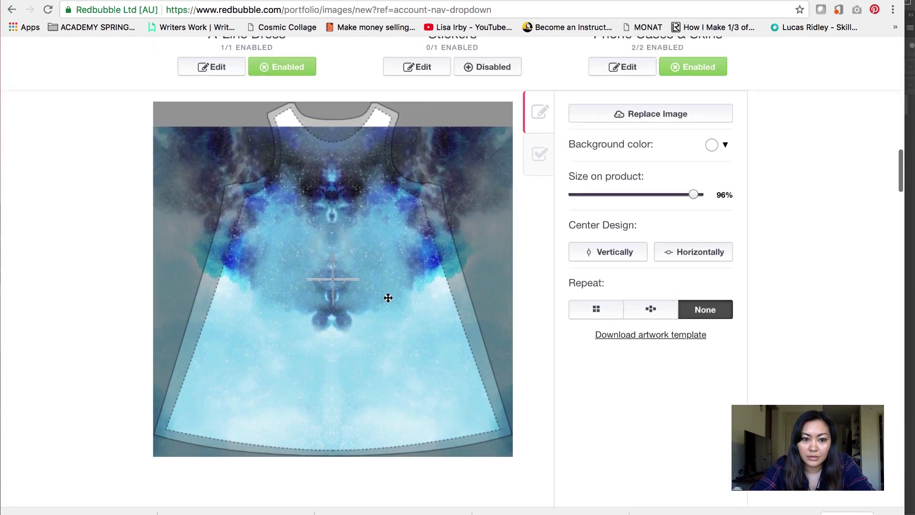
left_click_drag(388, 297, 386, 273)
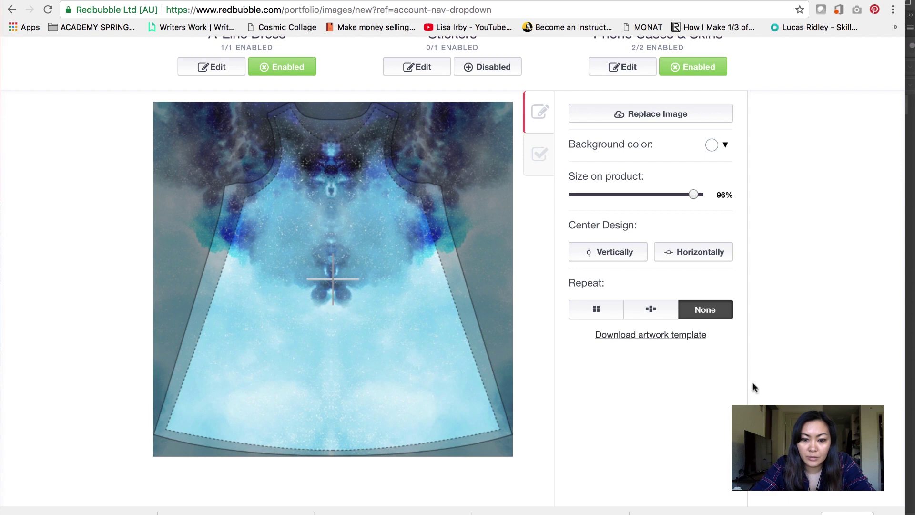
scroll(753, 387, "down", 4)
left_click(681, 356)
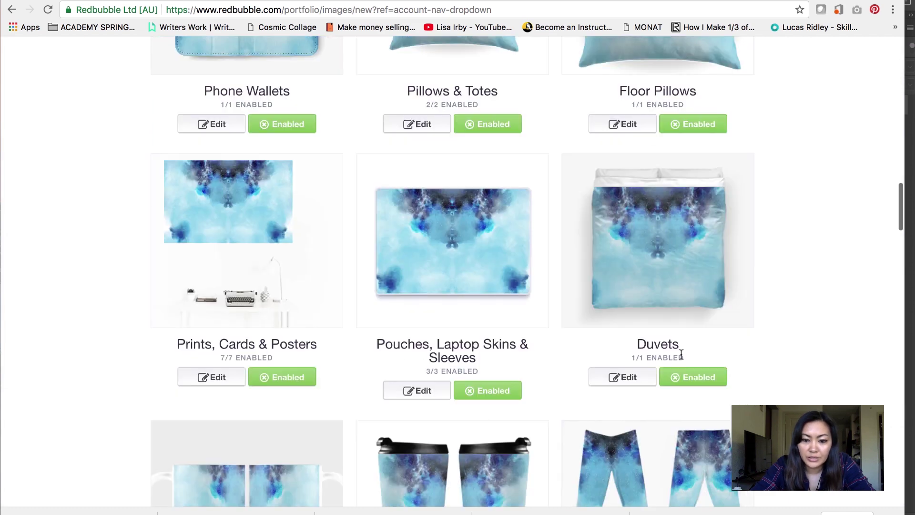
Open the Wall Tapestry design for editing and replace its artwork with BlueWave_large2_Alinedress.jpg from the Desktop
scroll(362, 355, "down", 15)
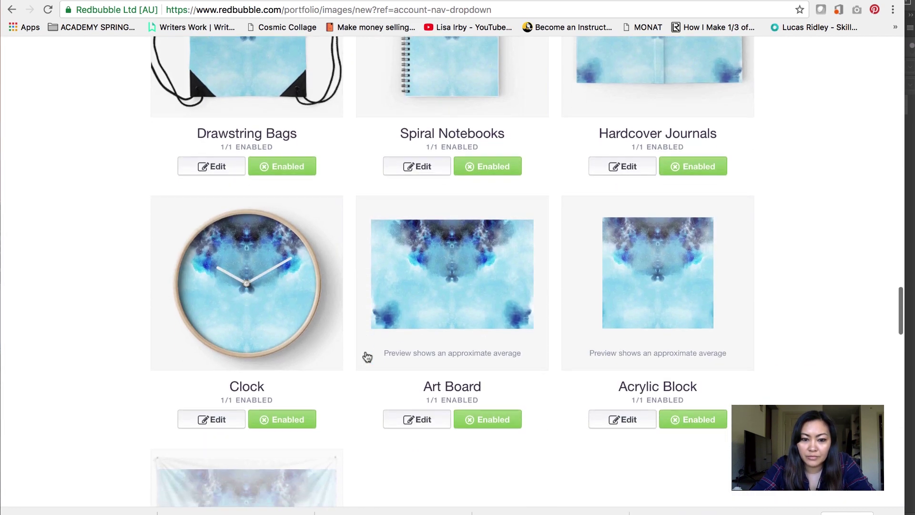
scroll(367, 356, "down", 8)
scroll(257, 239, "up", 1)
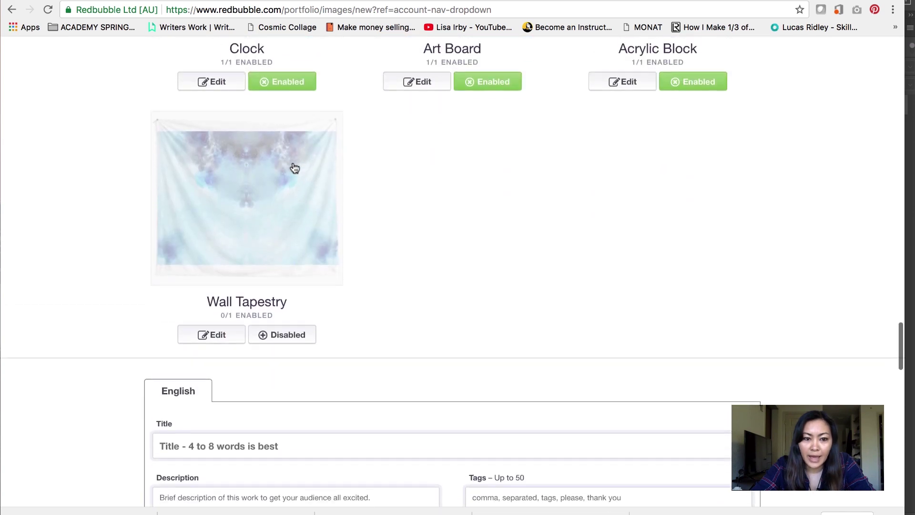
left_click(213, 349)
scroll(483, 277, "down", 4)
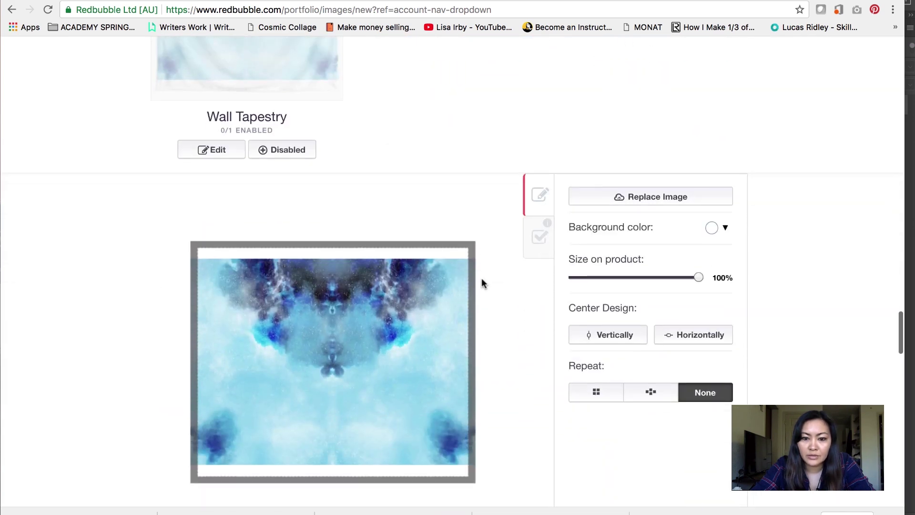
left_click(641, 197)
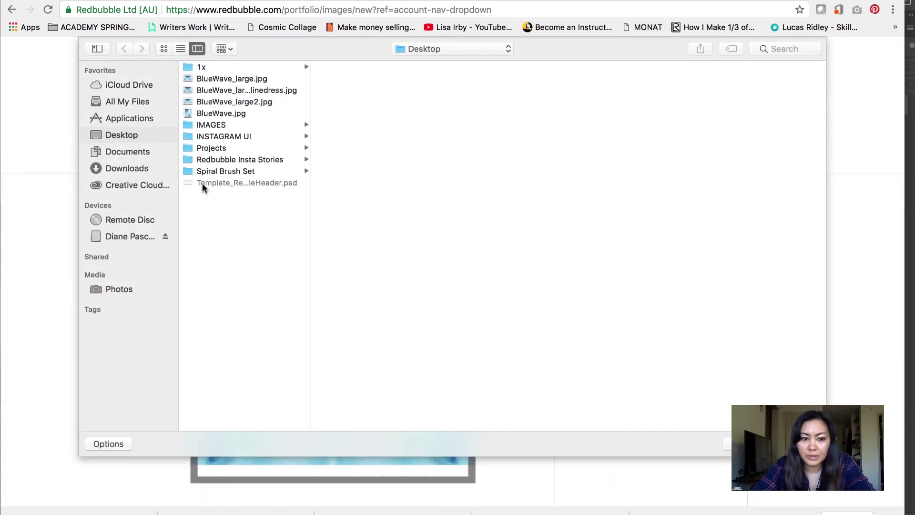
left_click(238, 90)
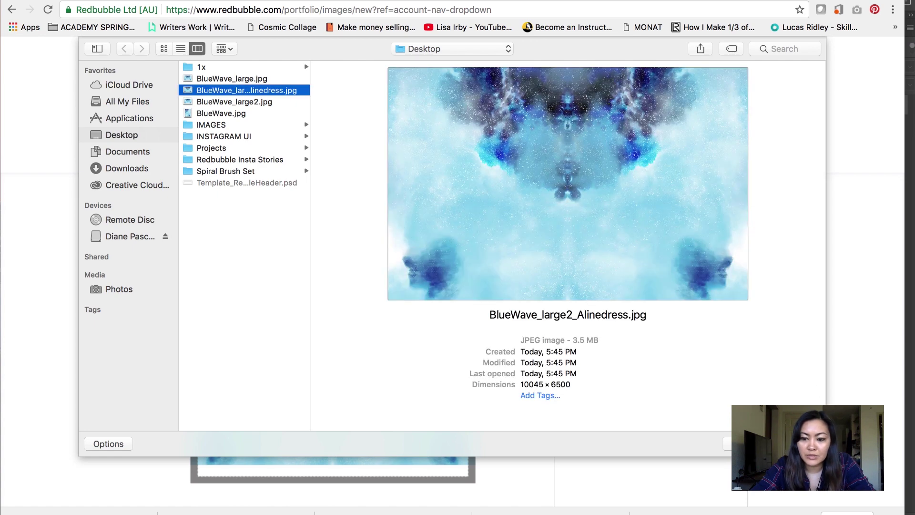
left_click(796, 443)
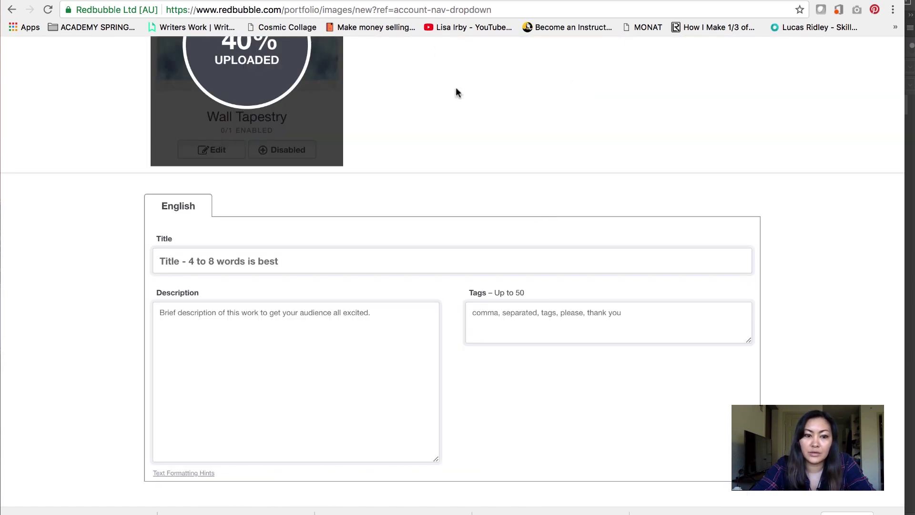
scroll(456, 143, "up", 8)
scroll(457, 143, "down", 6)
scroll(456, 180, "up", 3)
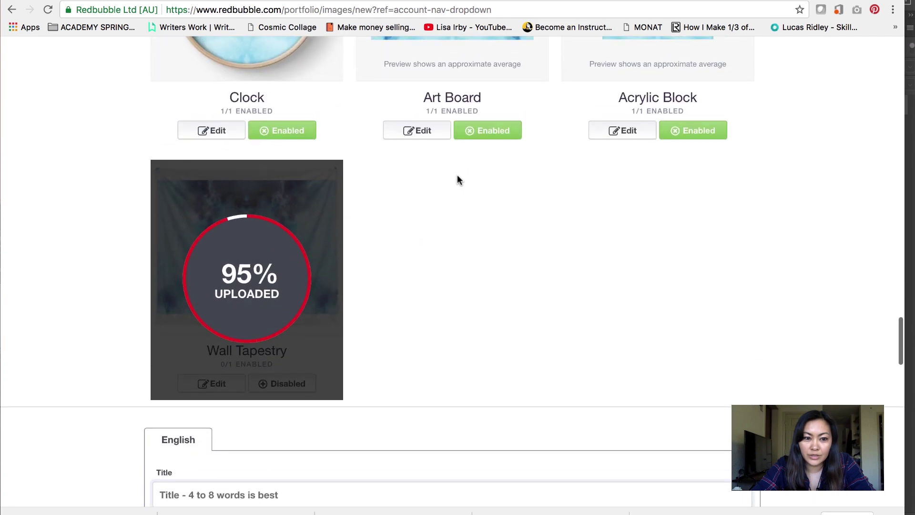
Open the Mugs design for editing, shift the artwork slightly down within the print area and apply the changes
scroll(297, 260, "up", 10)
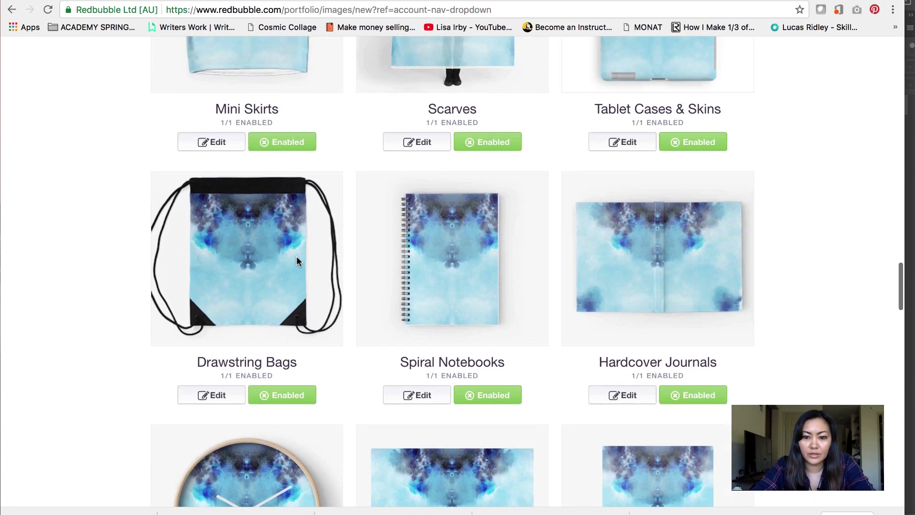
scroll(297, 260, "up", 8)
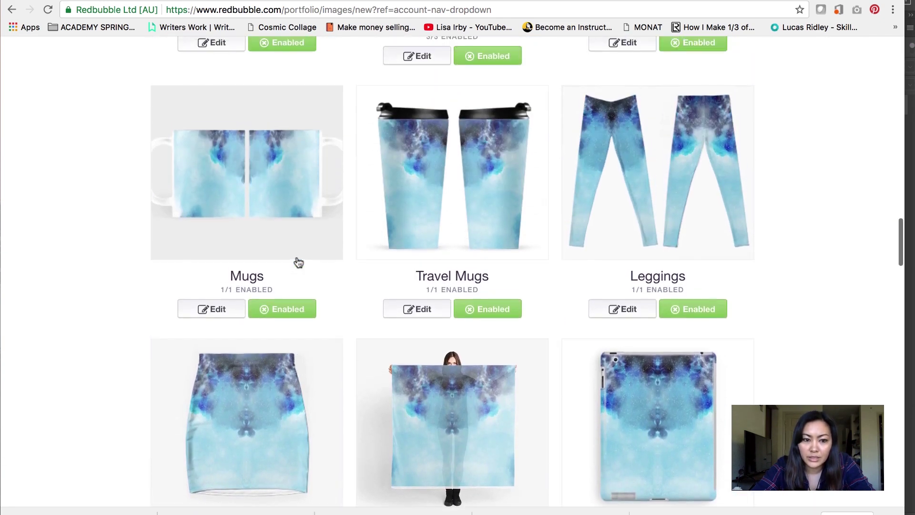
scroll(298, 262, "up", 2)
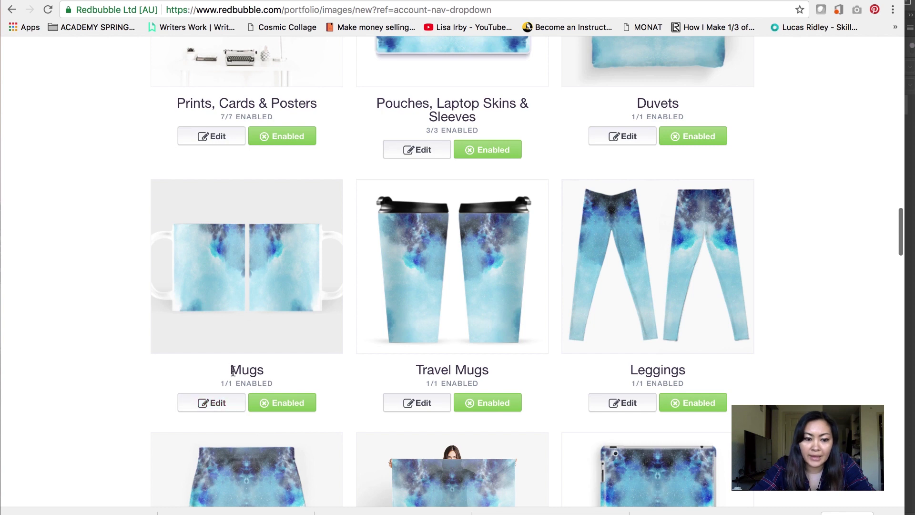
left_click(211, 403)
scroll(210, 414, "down", 12)
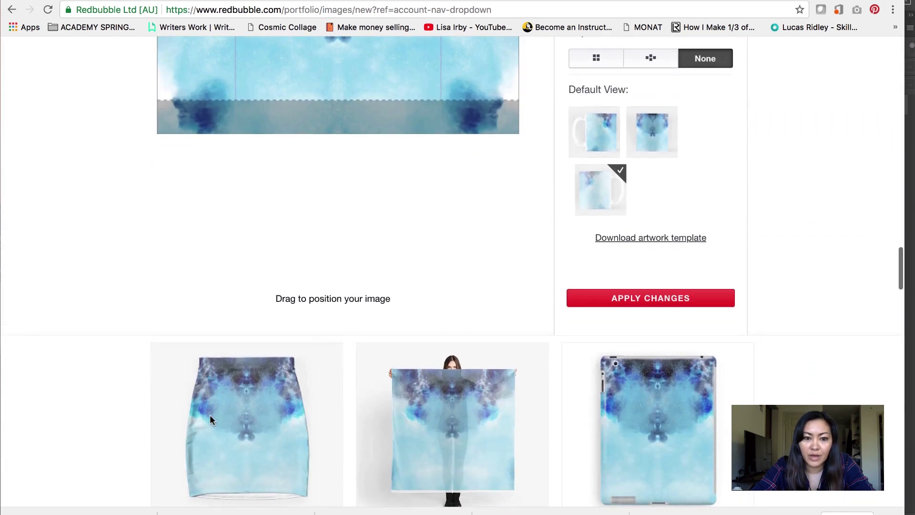
scroll(227, 339, "up", 3)
scroll(228, 340, "up", 1)
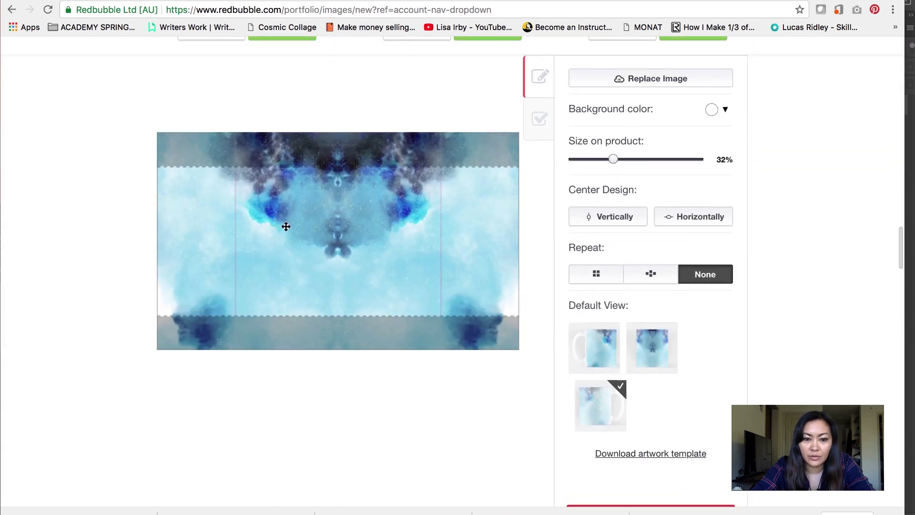
left_click_drag(286, 226, 284, 245)
scroll(686, 386, "down", 3)
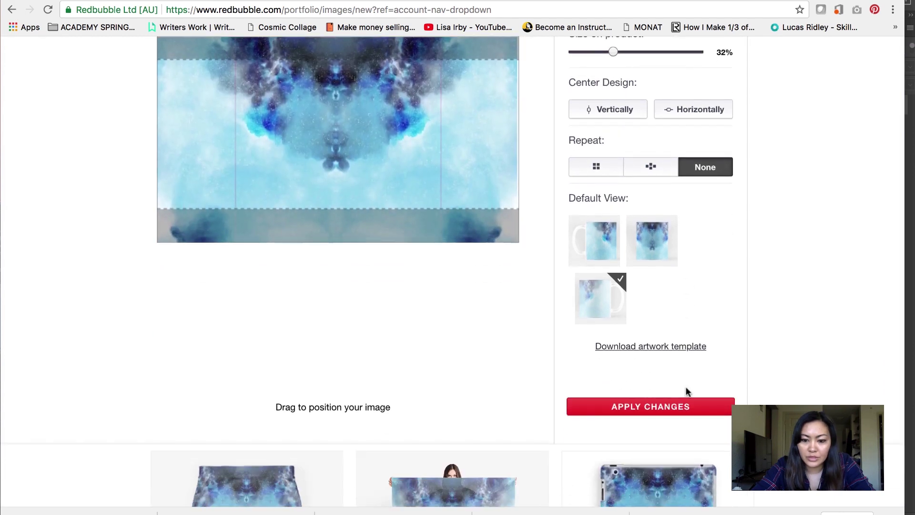
left_click(666, 411)
Open the Graphic T-Shirt Dress design for editing and replace its artwork with the enlarged image file
scroll(662, 228, "up", 3)
scroll(592, 217, "up", 10)
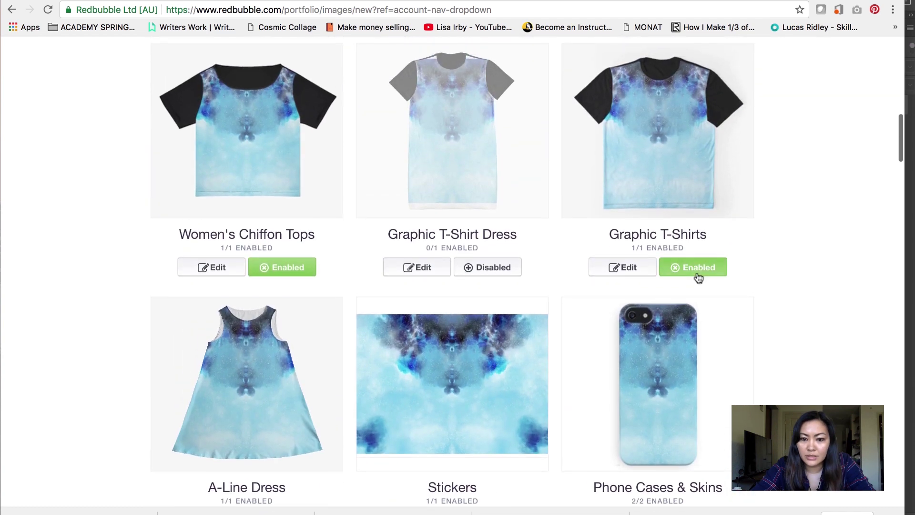
scroll(405, 263, "up", 4)
scroll(224, 207, "down", 5)
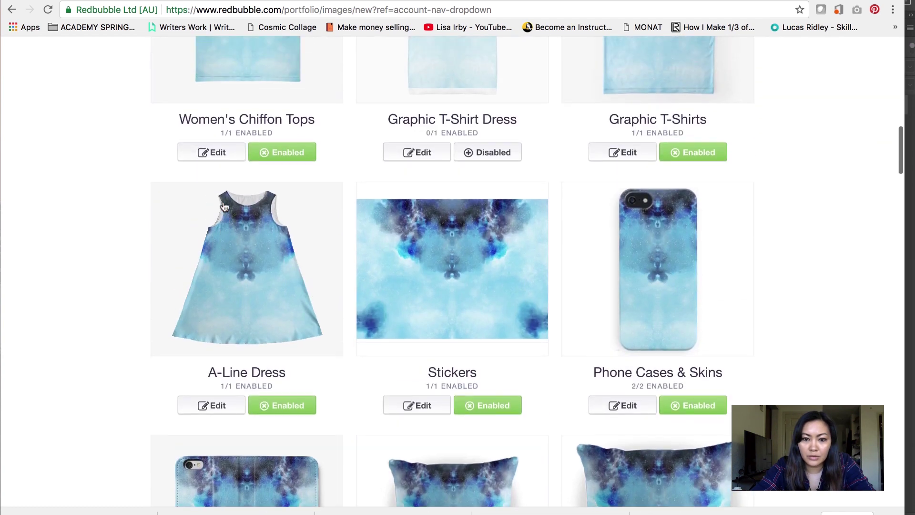
scroll(405, 186, "up", 4)
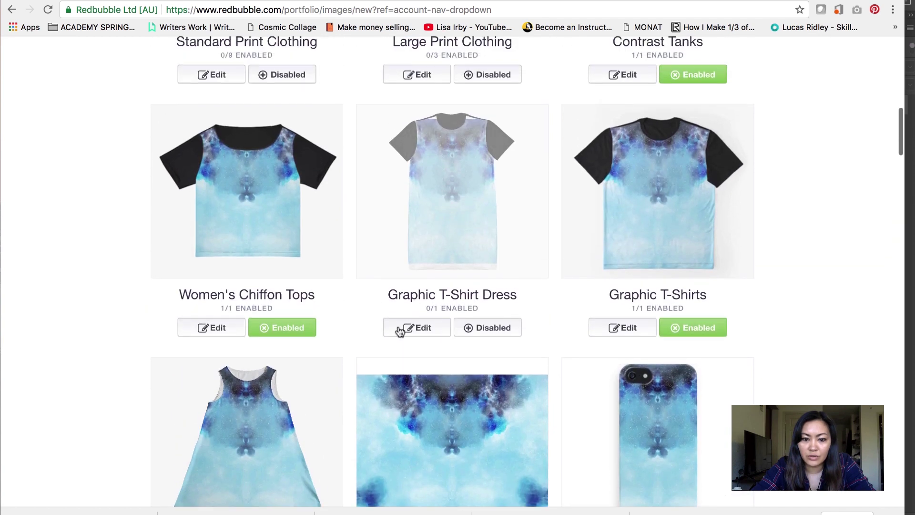
left_click(411, 333)
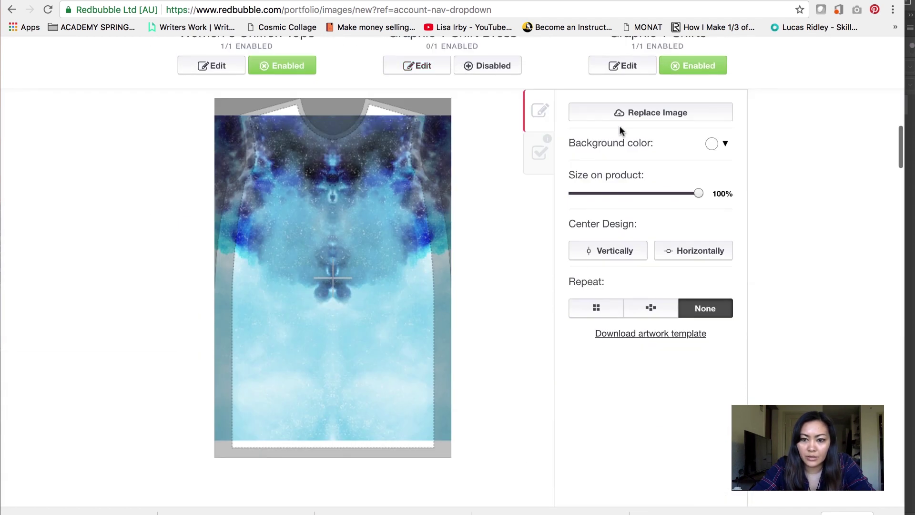
left_click(616, 114)
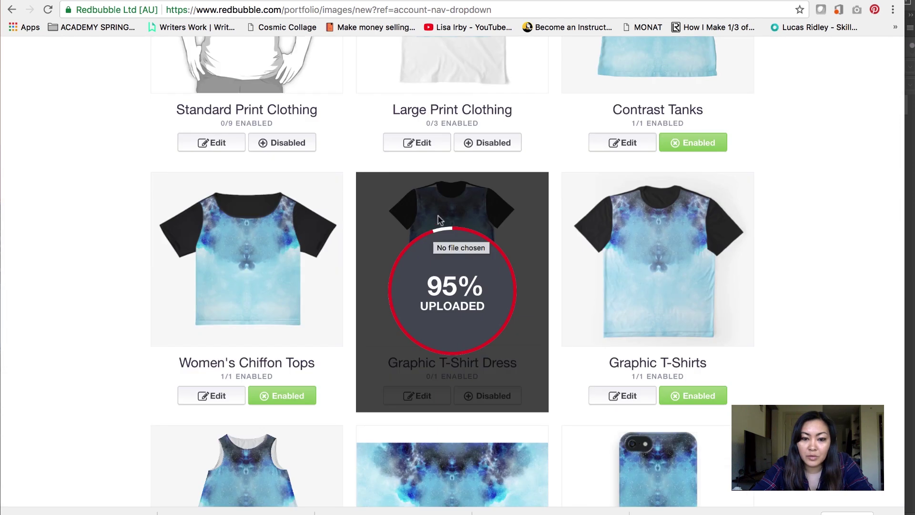
scroll(440, 219, "down", 1)
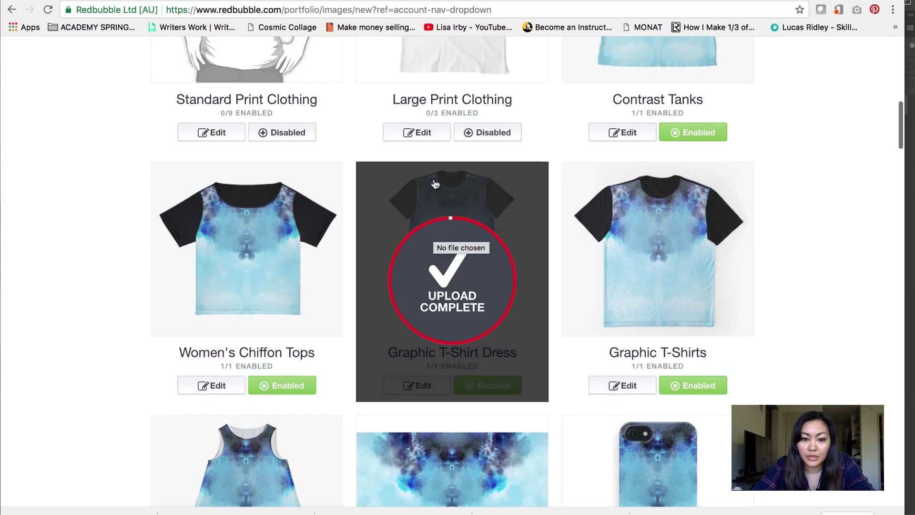
scroll(456, 290, "down", 2)
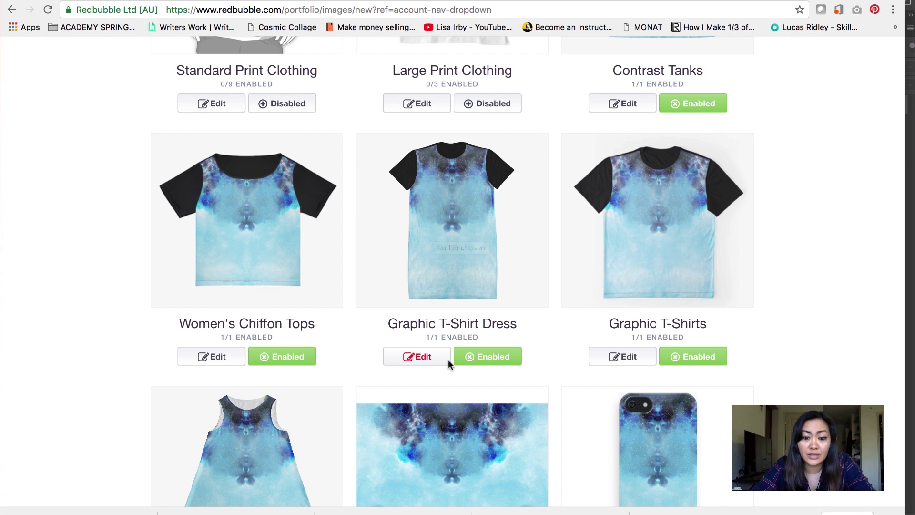
Reopen the Graphic T-Shirt Dress design for editing and move the artwork slightly up on the dress
left_click(423, 356)
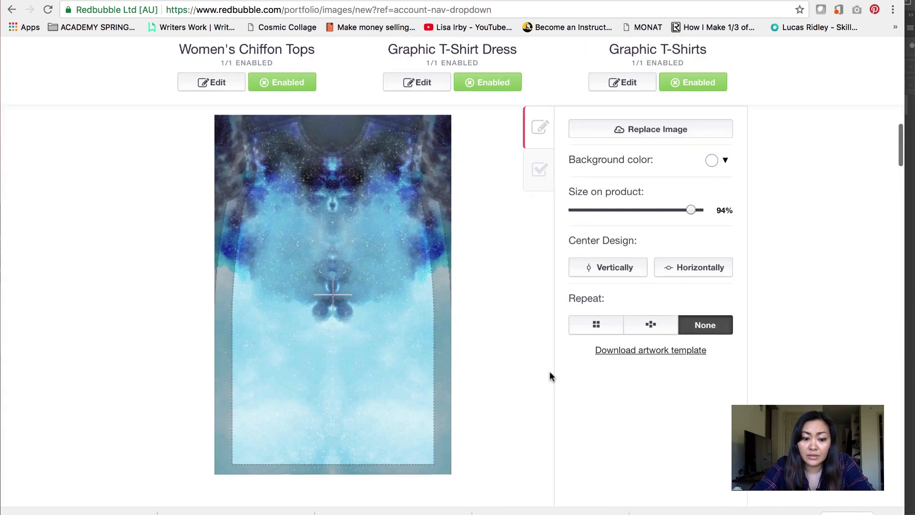
mouse_move(351, 296)
left_mouse_down()
mouse_move(350, 276)
mouse_move(351, 284)
left_mouse_up()
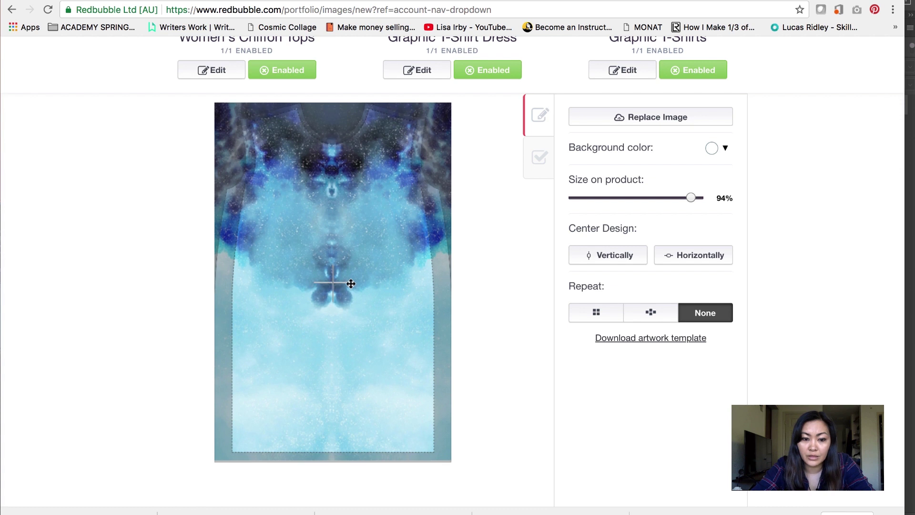
scroll(634, 390, "down", 3)
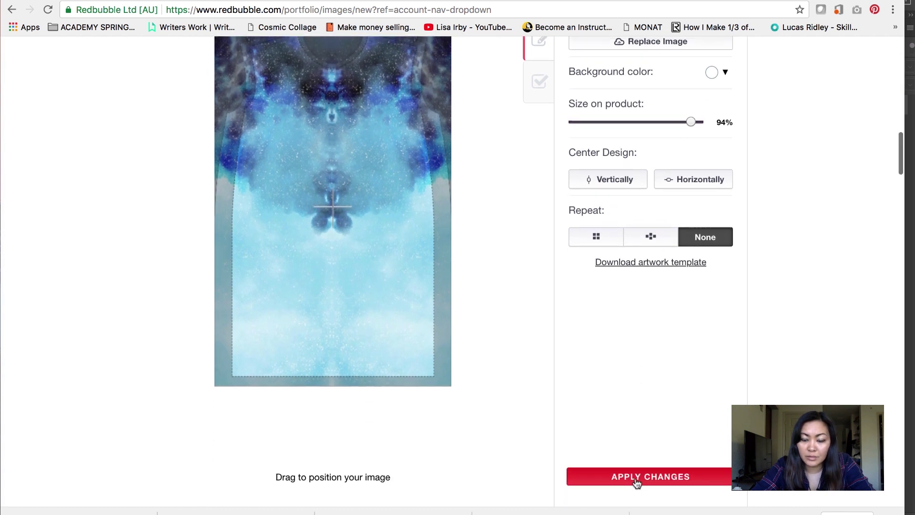
Open the Graphic T-Shirt Dress artwork template folder in Google Drive and select Graphic Dress Template.psd
scroll(628, 332, "down", 1)
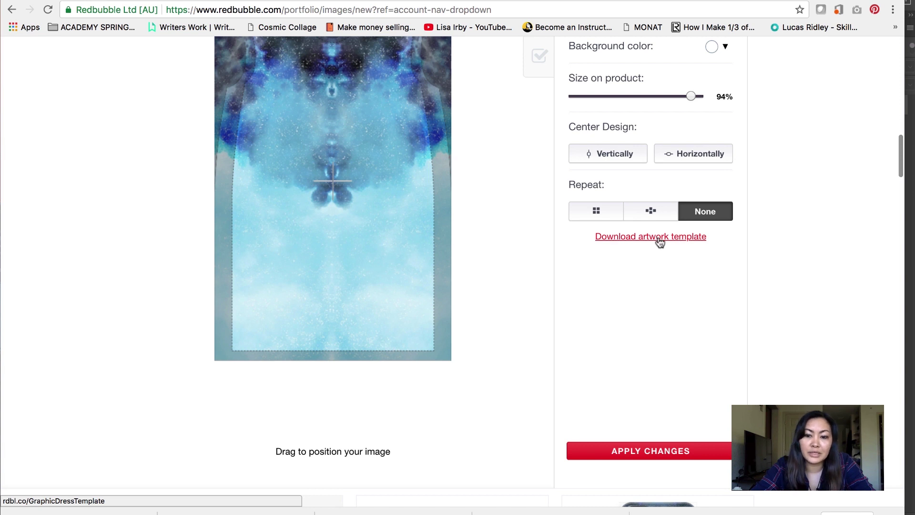
scroll(658, 241, "up", 1)
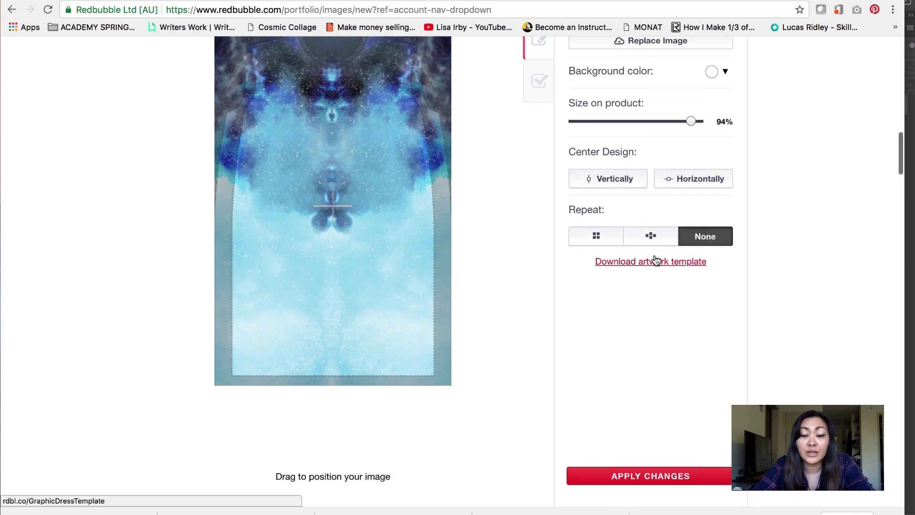
scroll(655, 257, "up", 1)
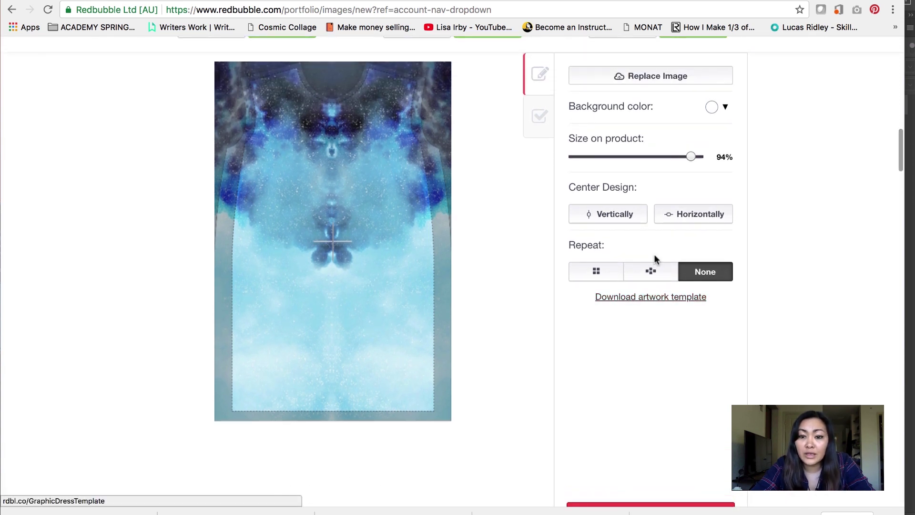
left_click(653, 297)
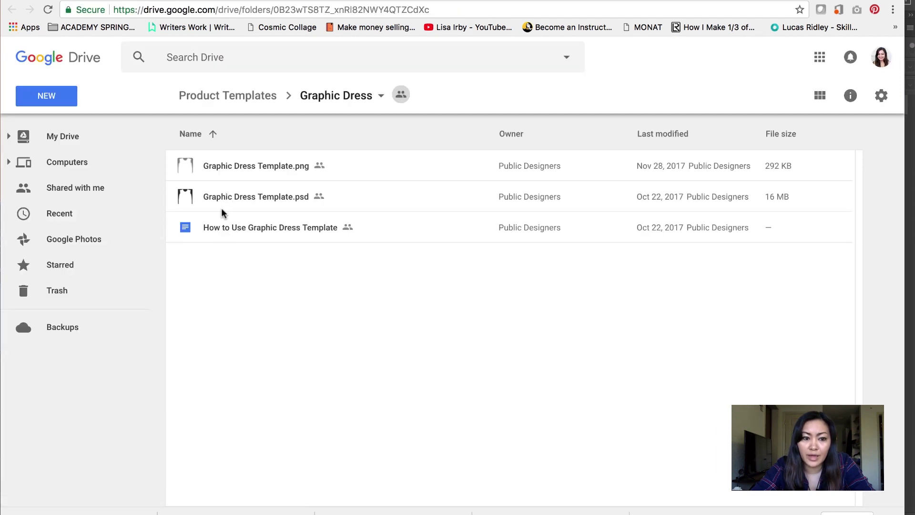
left_click(222, 206)
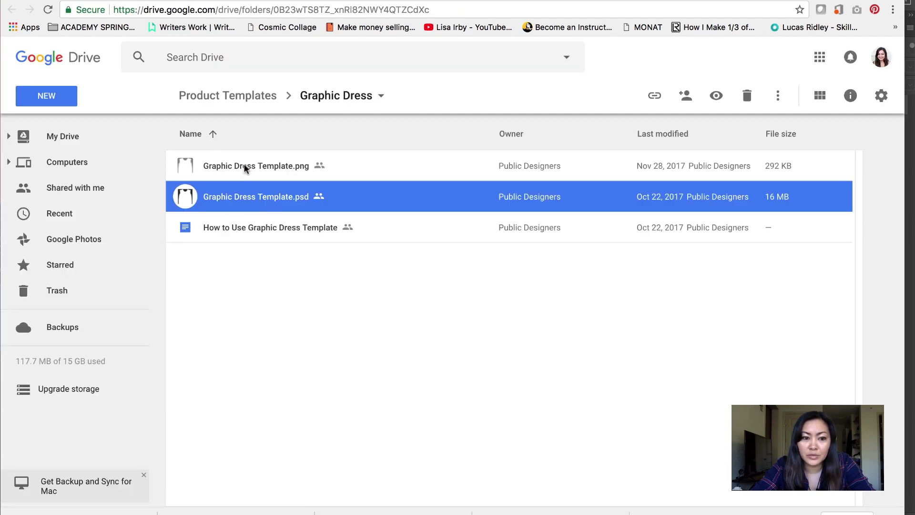
Open the How to Use Graphic Dress Template document and read its instructions through to the end
double_click(243, 230)
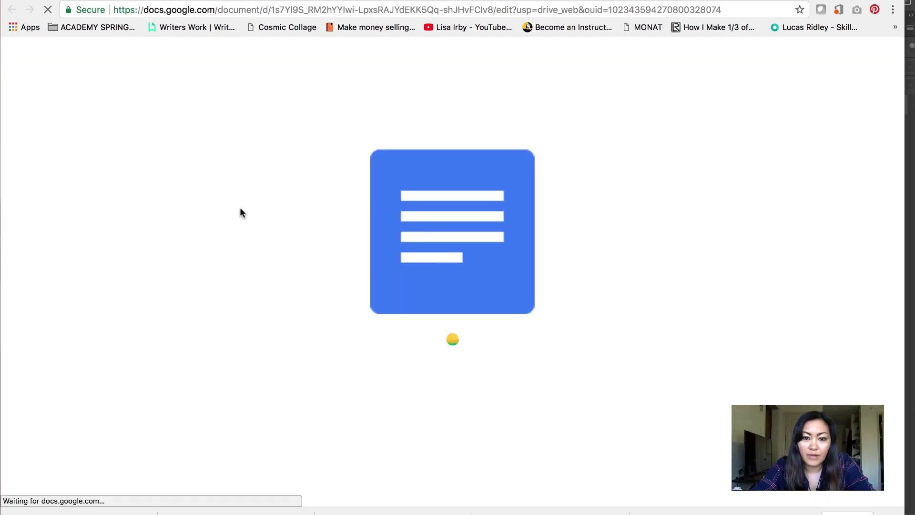
scroll(452, 333, "down", 20)
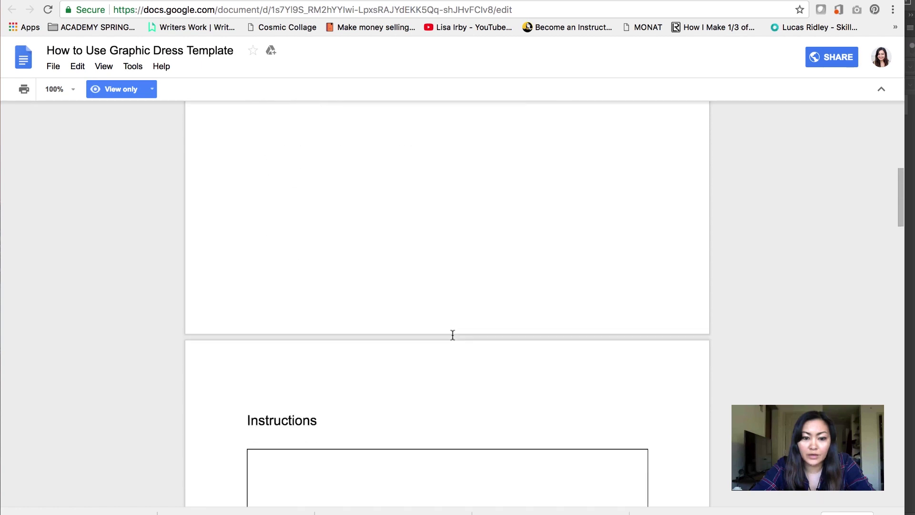
scroll(437, 271, "down", 20)
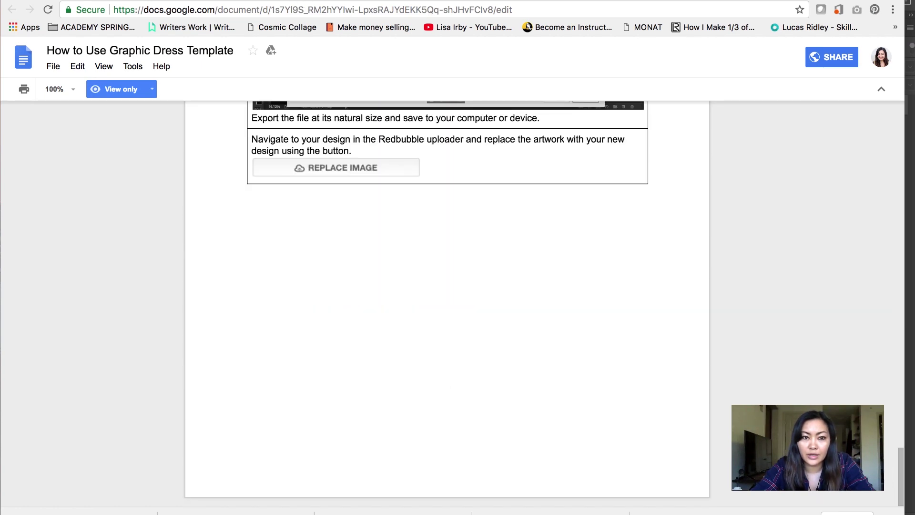
Return to the Redbubble upload page and apply the artwork changes to the Graphic T-Shirt Dress
key("ctrl+Tab")
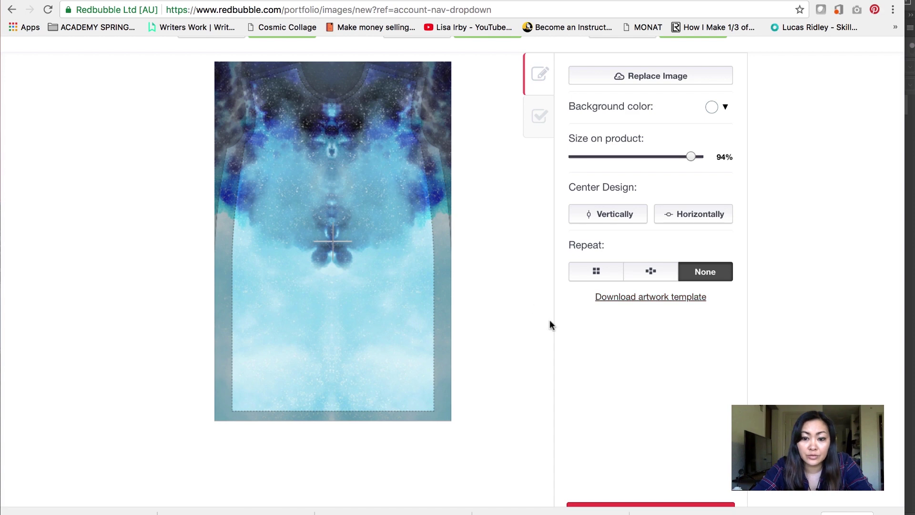
scroll(555, 300, "down", 3)
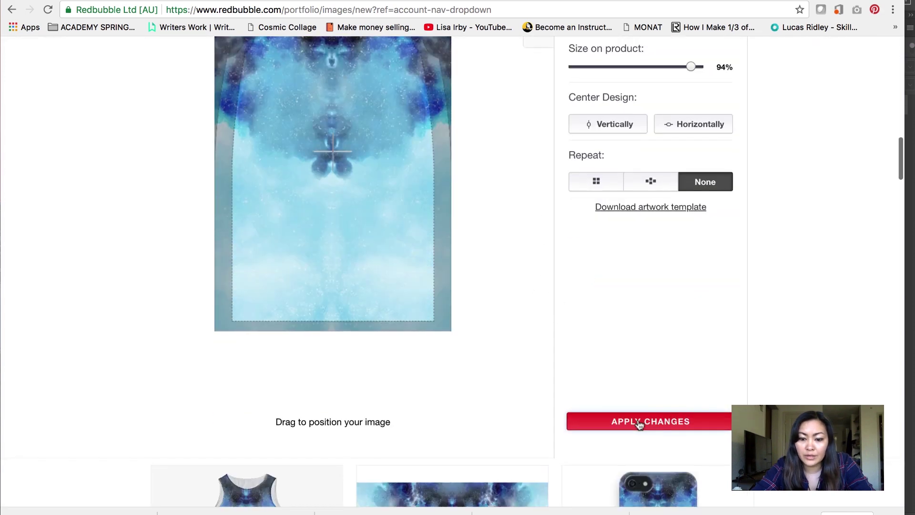
left_click(639, 423)
scroll(604, 409, "up", 5)
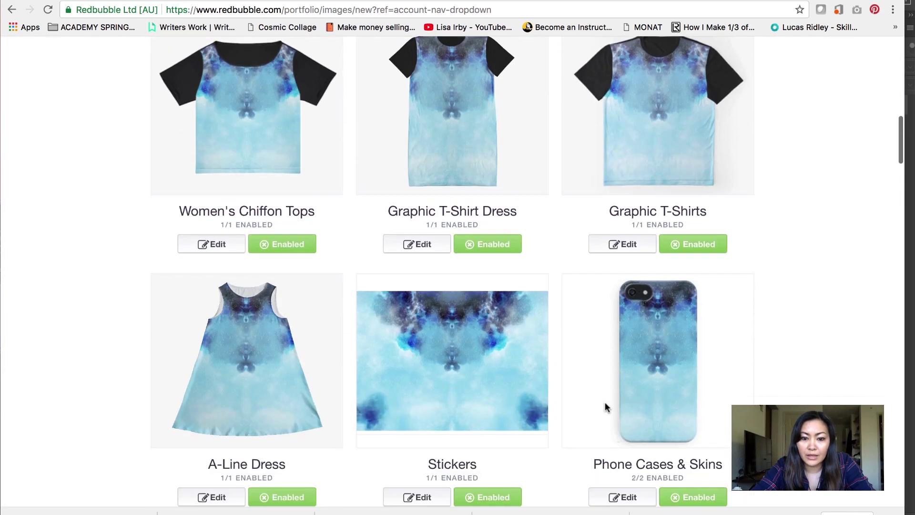
Title the work "Blue Wave" and enter the English description "Digital pattern created and inspired by the beach."
scroll(604, 402, "down", 10)
scroll(605, 403, "down", 15)
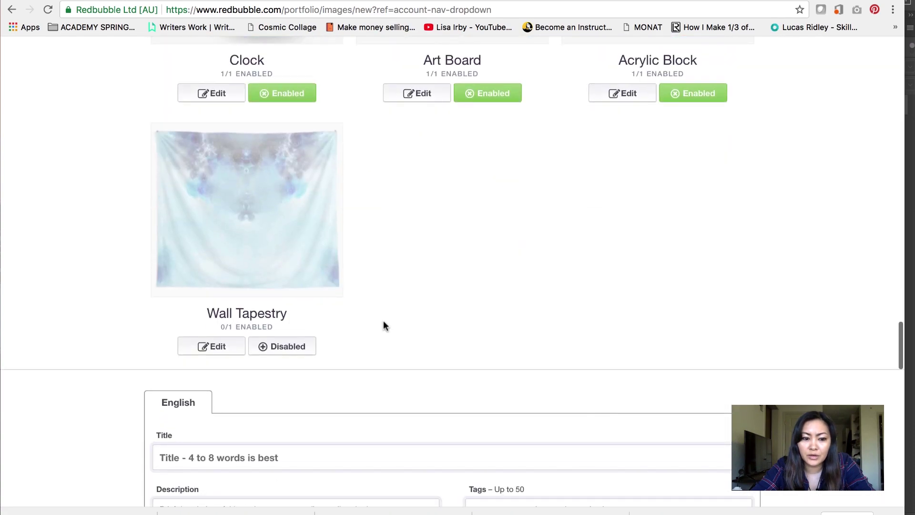
scroll(383, 326, "down", 7)
scroll(325, 281, "up", 2)
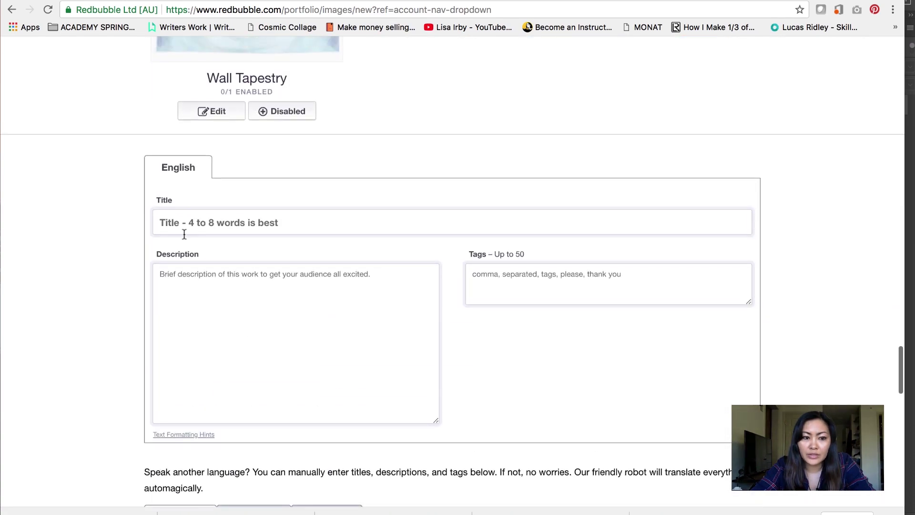
left_click(184, 233)
type("Blue")
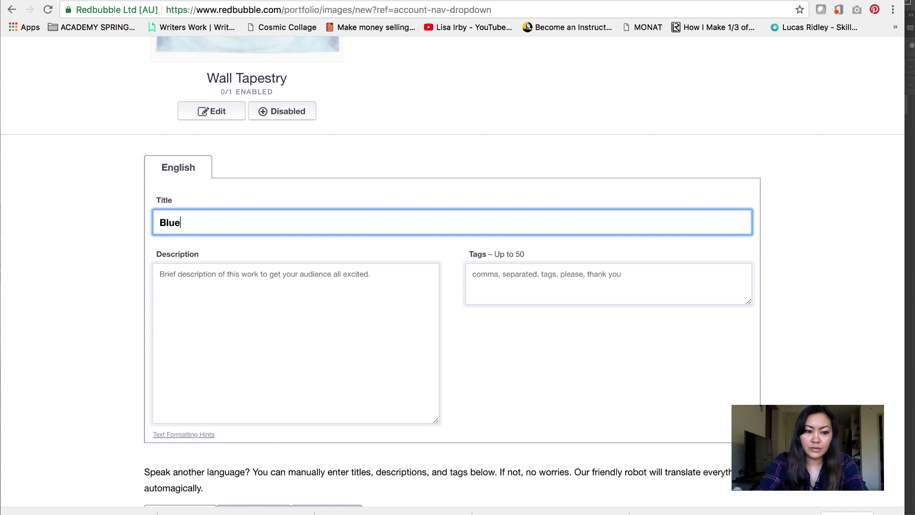
type(" Wav")
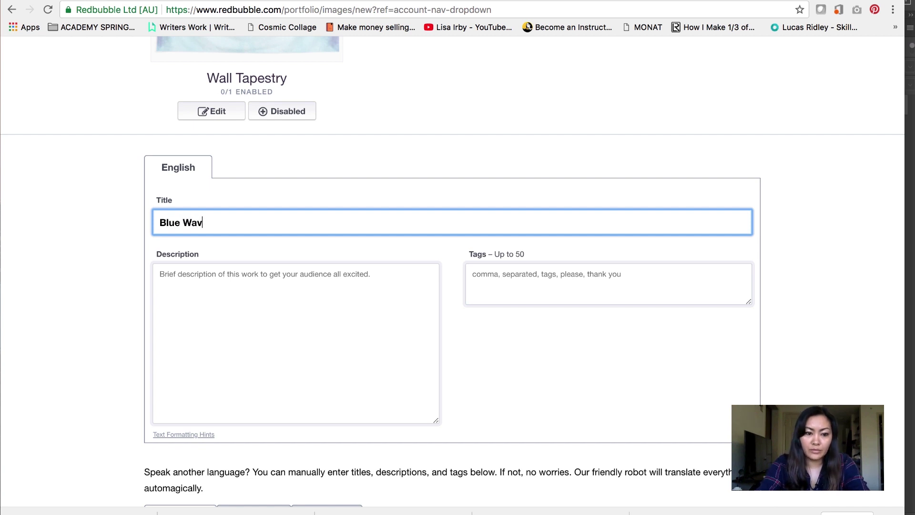
type("e")
left_click(197, 287)
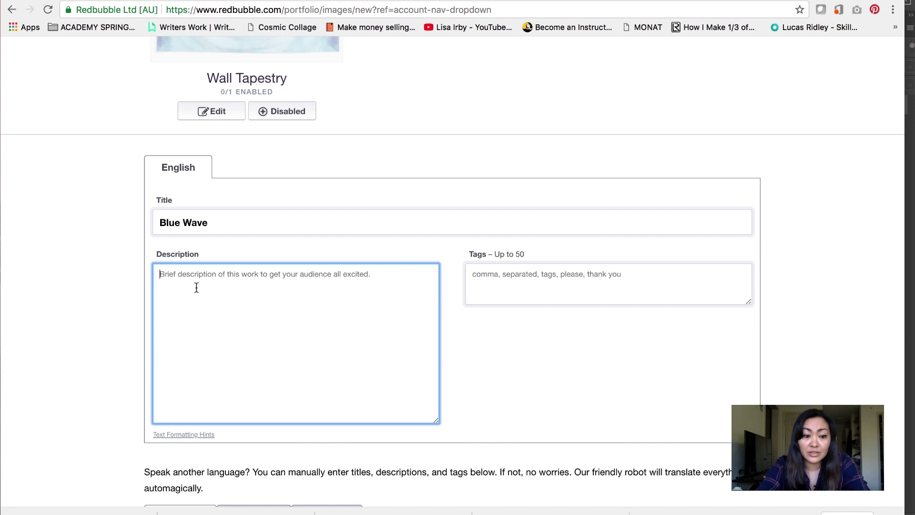
type("Di")
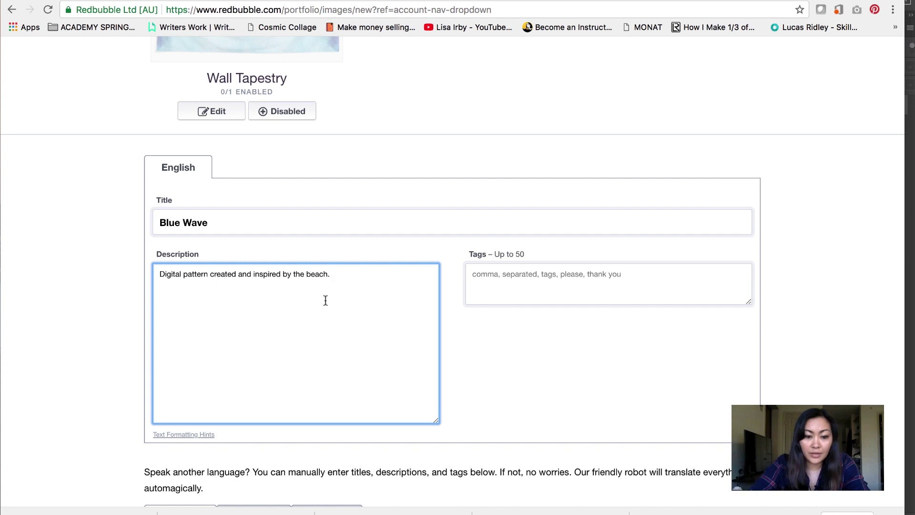
Enter the tags blue, wave, beach, watercolor, water, blue ocean, surf, surfer, blue wave, ride the wave, summer, summer vacation, graphic design, digital art, digital patterns, pattern
scroll(415, 377, "down", 3)
left_click(488, 185)
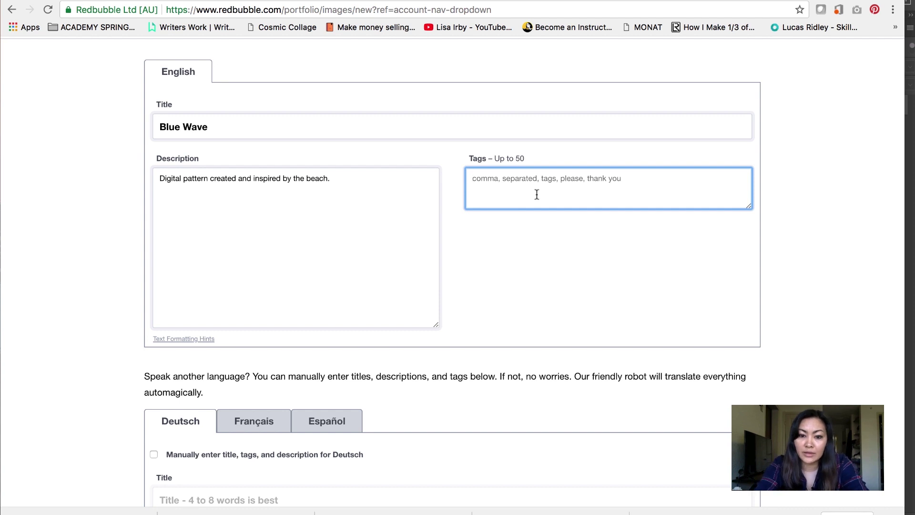
type("blue,")
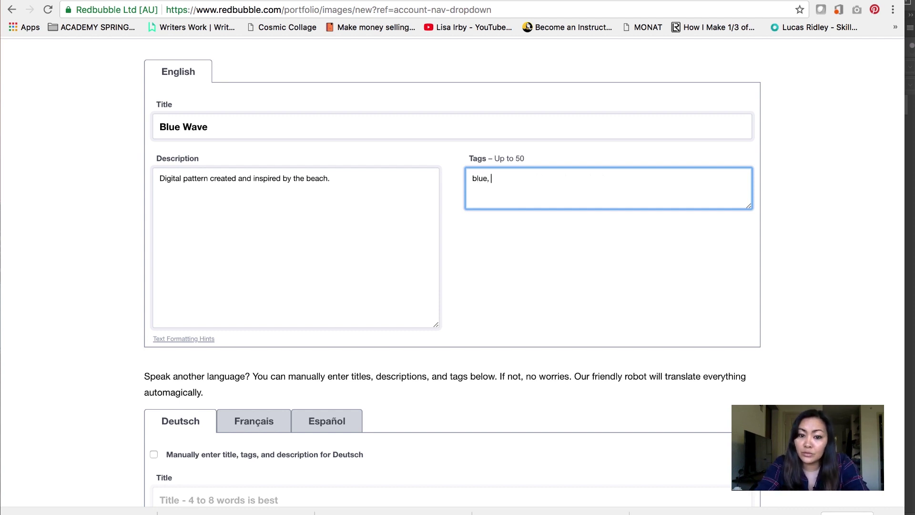
type(" wave, beach")
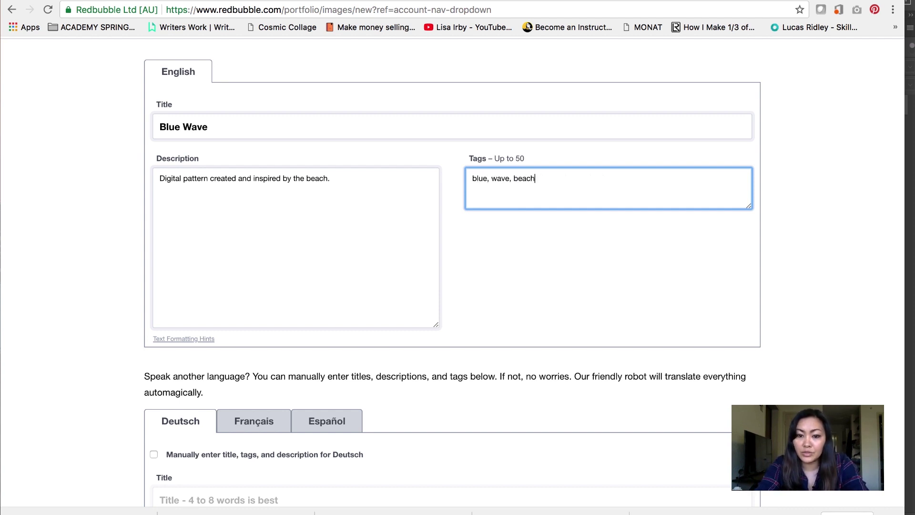
type(", watercolor, water, blue ocean, surf, surfer, blue wave, ride the wave")
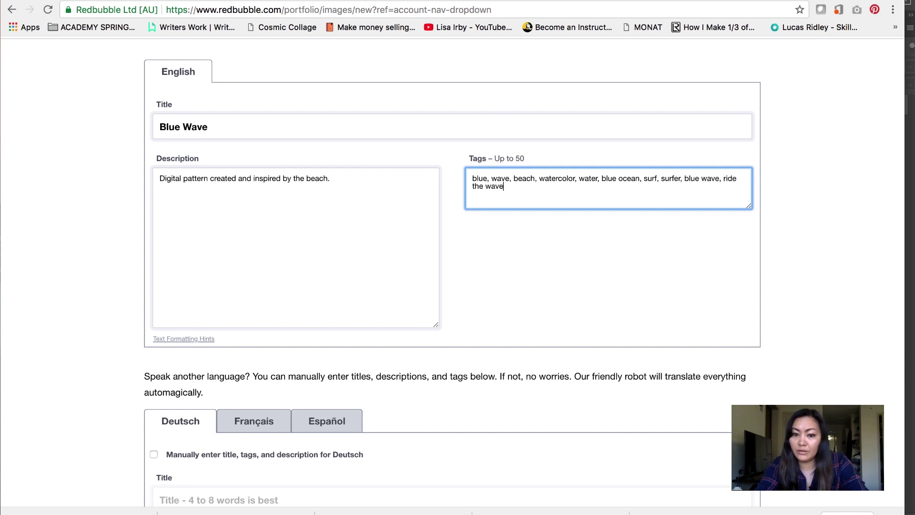
type("summer vacation,")
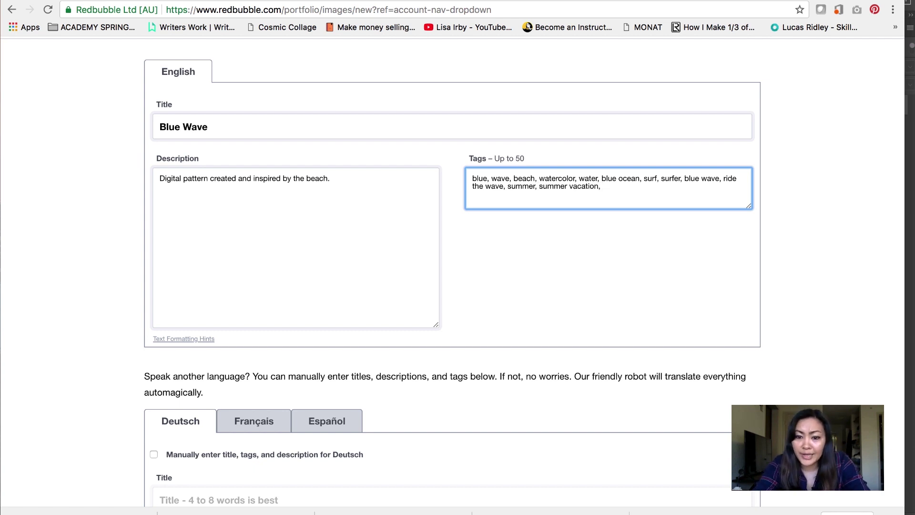
type("graphic des")
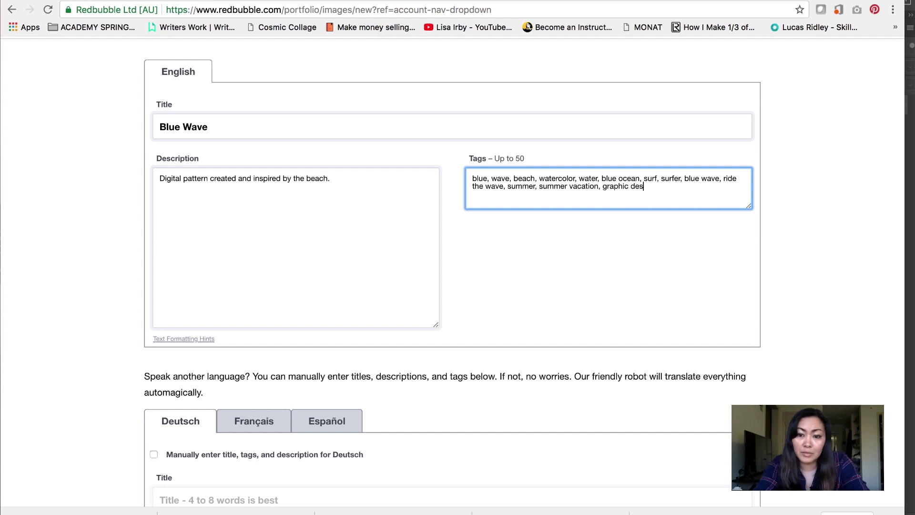
type("ign, digital art")
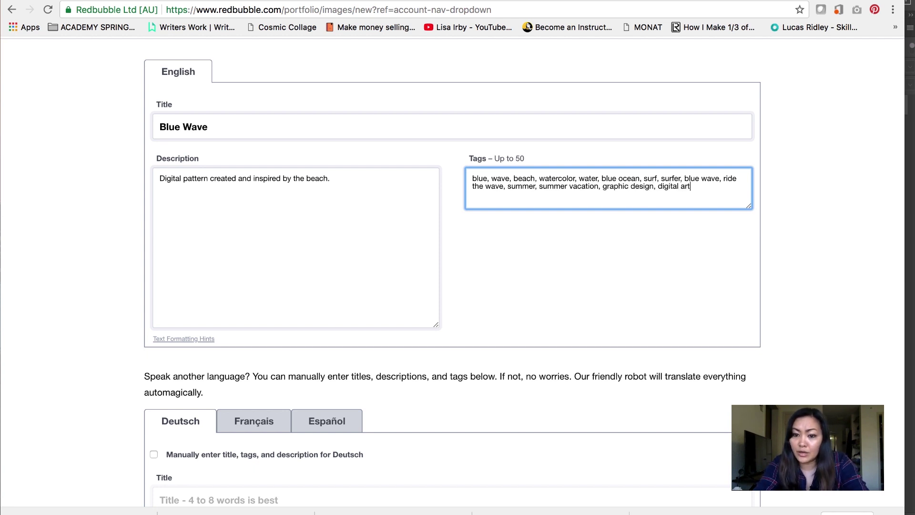
type(", digital pa")
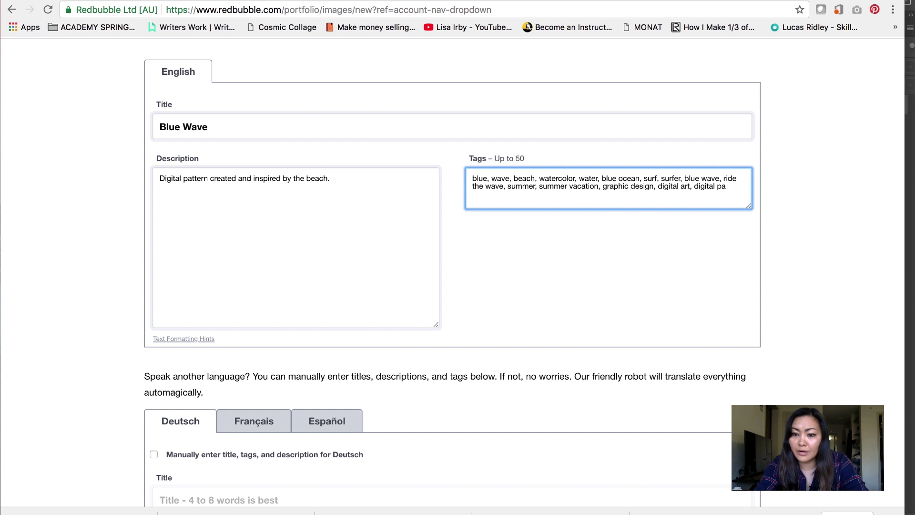
type("rterns, pattern,")
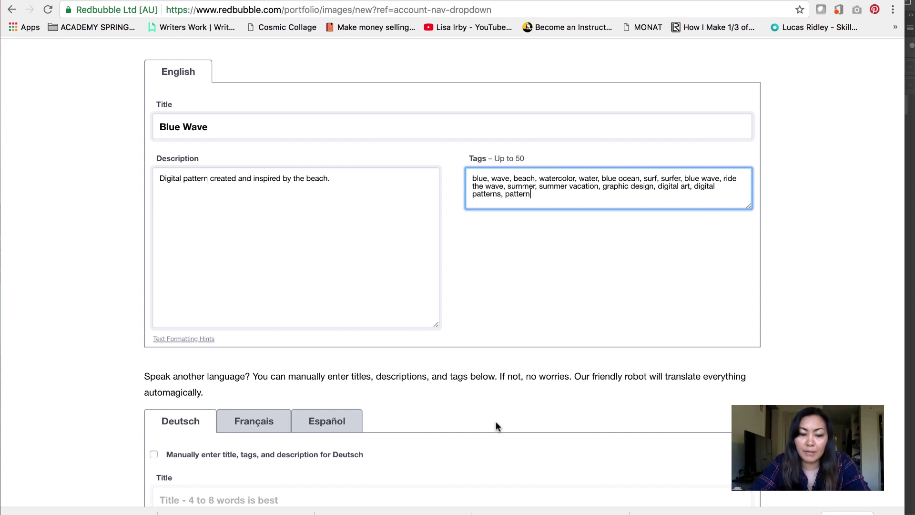
Add the work to the Beach Vibes collection and set its media to Digital Art and Design & Illustration
scroll(495, 421, "down", 2)
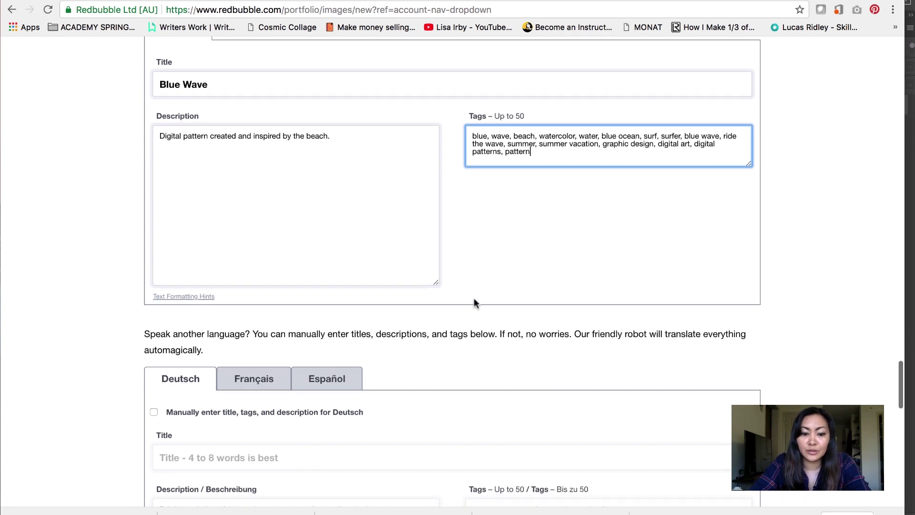
scroll(469, 290, "down", 20)
left_click(157, 334)
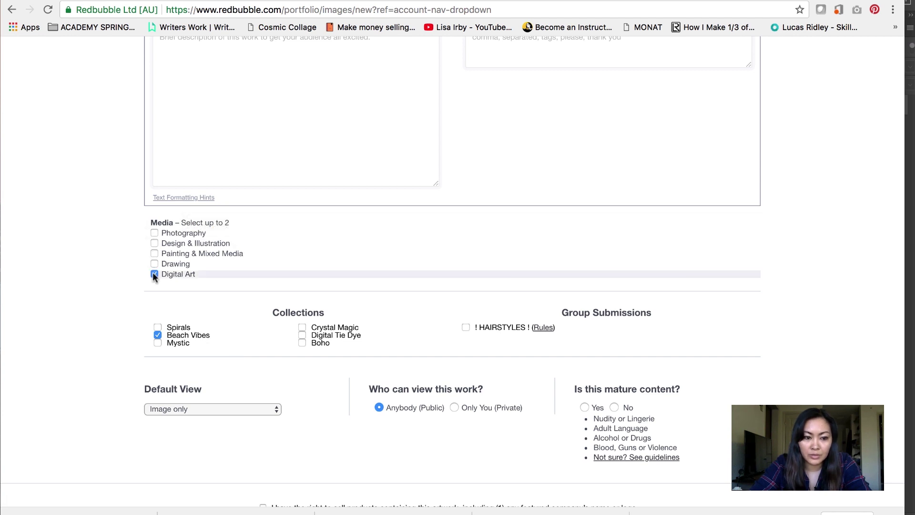
left_click(154, 243)
Mark the work as not mature content, confirm the right to sell products with it and save the work
scroll(310, 310, "down", 3)
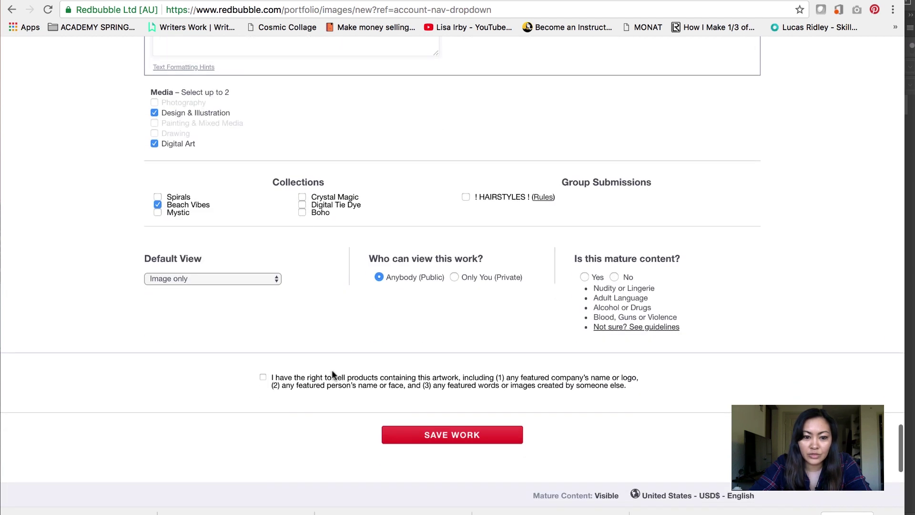
left_click(614, 277)
scroll(526, 375, "down", 1)
left_click(263, 325)
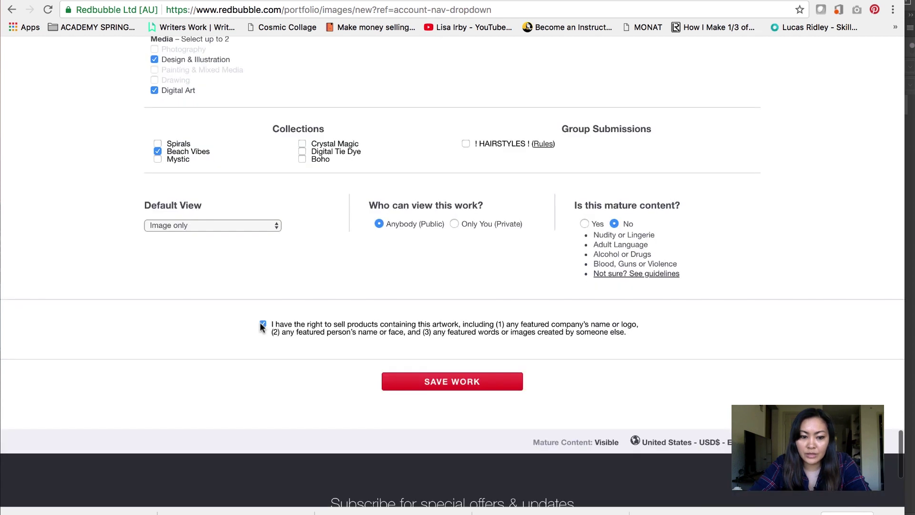
left_click(450, 379)
scroll(451, 289, "down", 2)
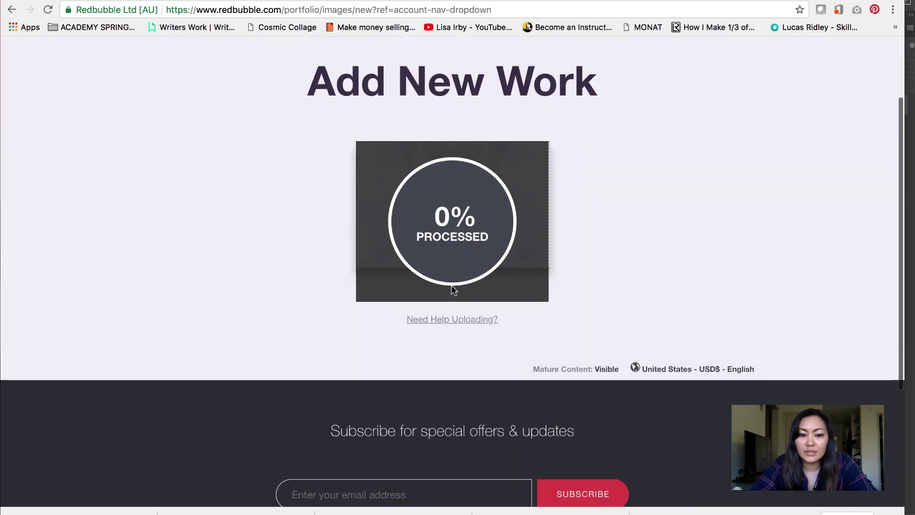
scroll(284, 125, "up", 2)
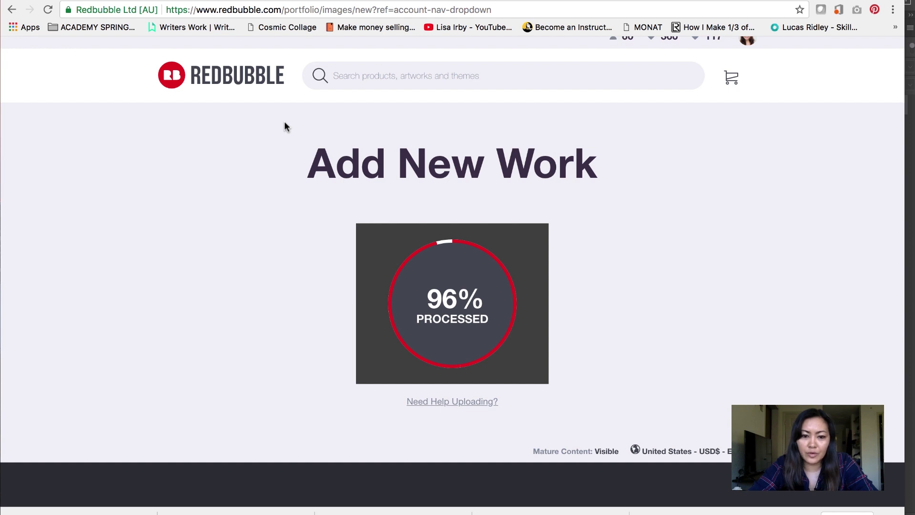
scroll(307, 224, "down", 2)
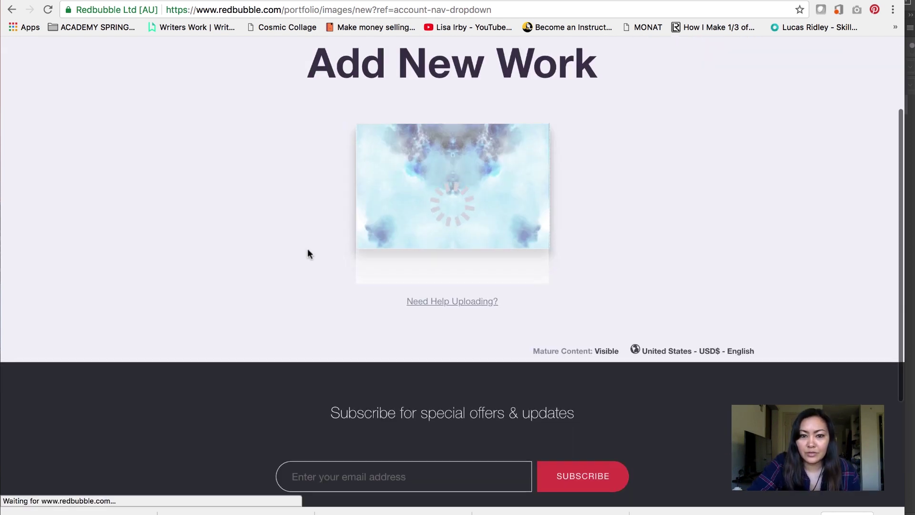
scroll(308, 248, "up", 2)
Review the Blue Wave product previews from apparel and cases through wall art, home decor and bags
scroll(311, 299, "down", 4)
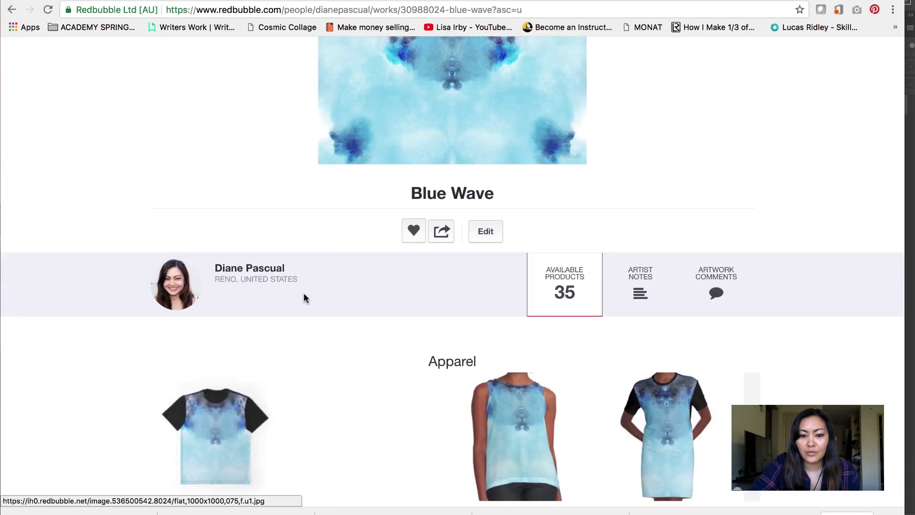
scroll(301, 309, "down", 2)
scroll(298, 321, "down", 6)
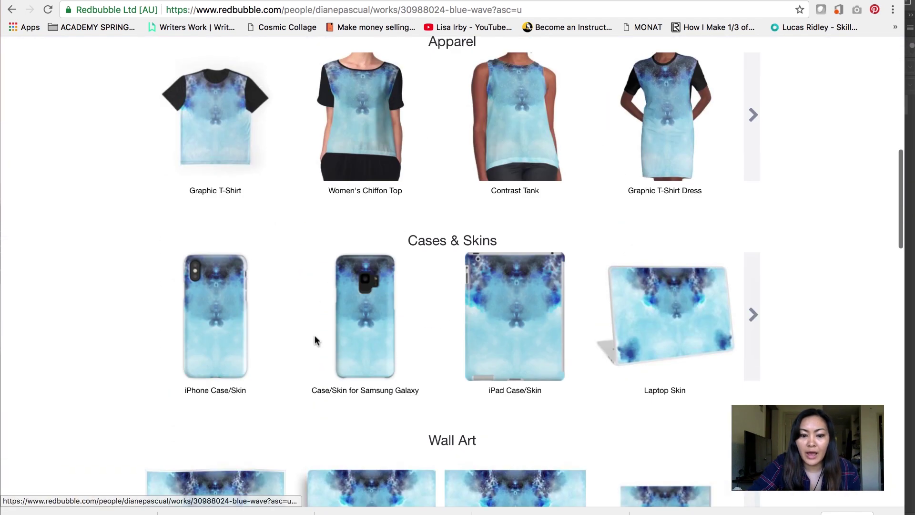
left_click(753, 281)
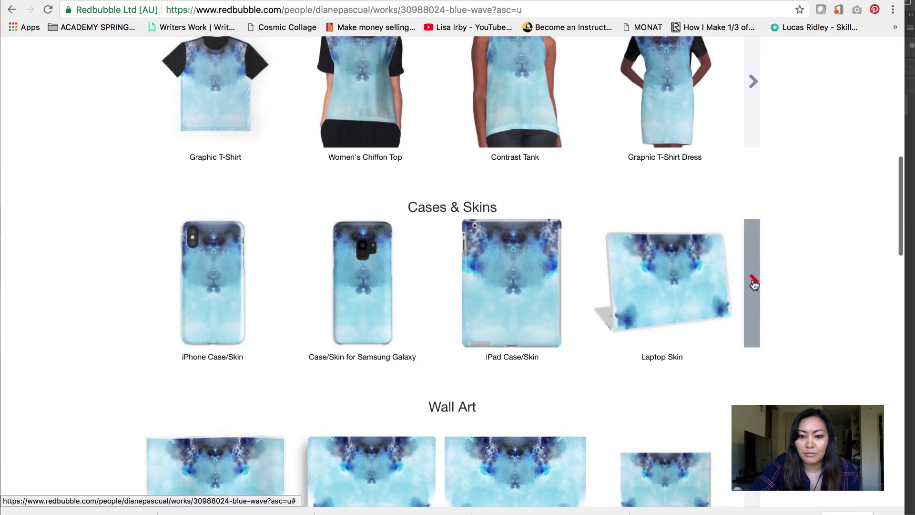
scroll(470, 262, "down", 9)
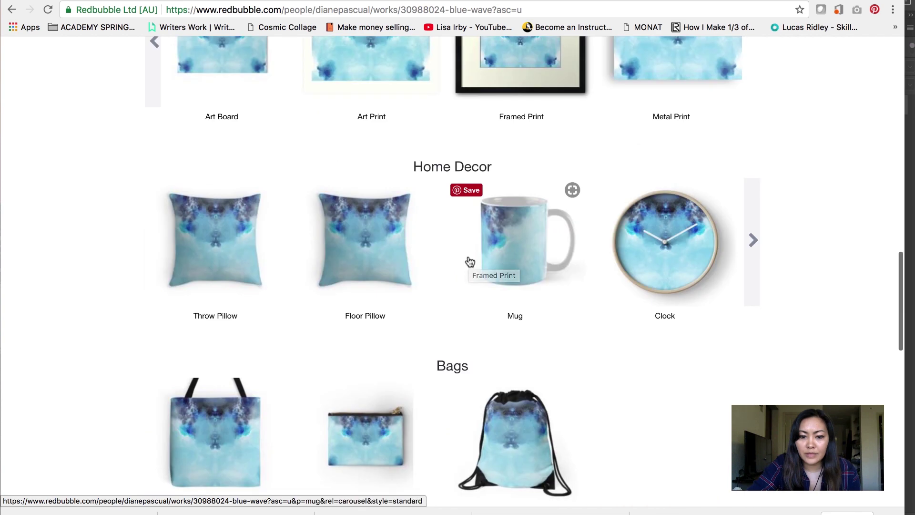
Open the Floor Pillow product page, inspect the pillow preview and enlarge the alternate photo with the panda figure
left_click(356, 237)
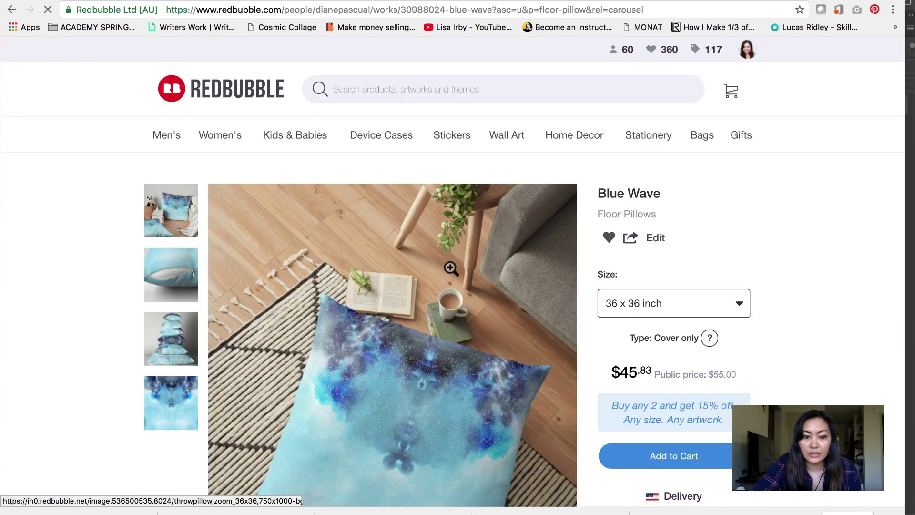
scroll(449, 267, "down", 3)
scroll(450, 267, "down", 3)
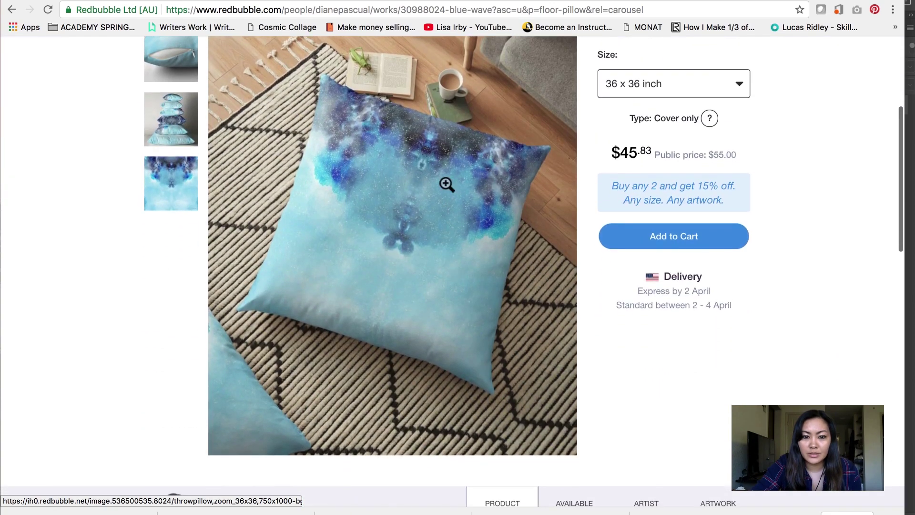
scroll(446, 184, "up", 2)
scroll(446, 184, "up", 3)
left_click(152, 204)
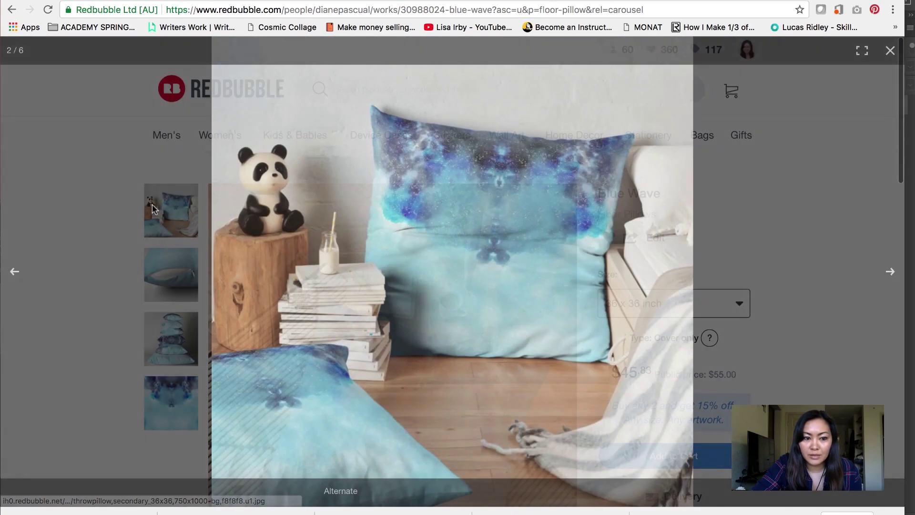
Close the enlarged panda photo and capture a screenshot of the main floor pillow preview on the patterned rug
left_click(200, 300)
left_click(223, 214)
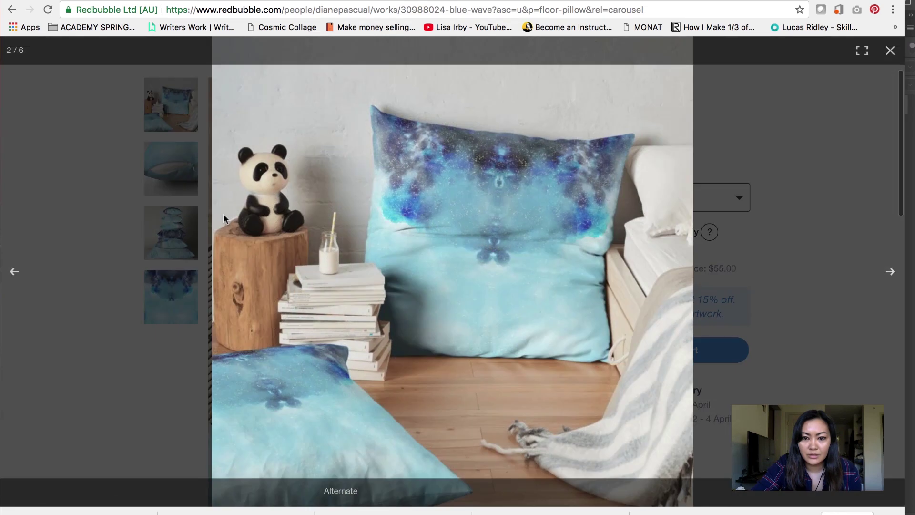
scroll(223, 214, "up", 1)
scroll(231, 222, "down", 3)
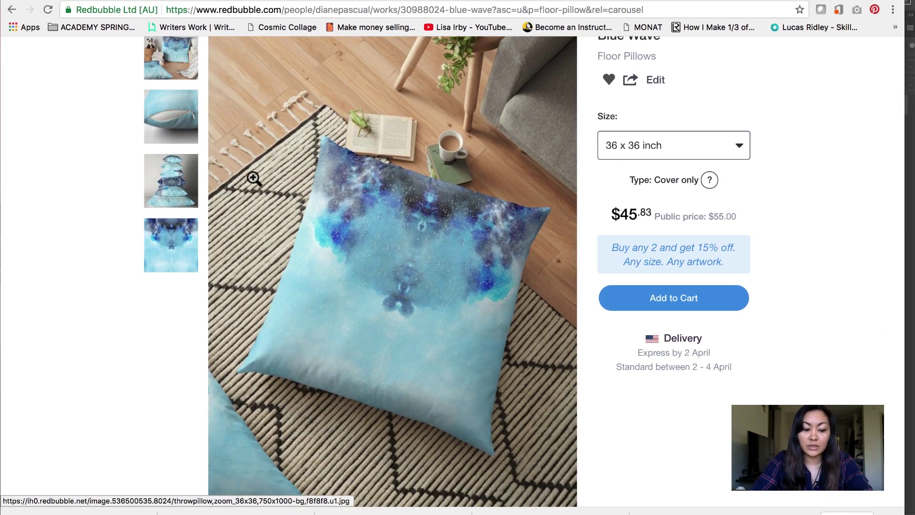
key("super+shift+4")
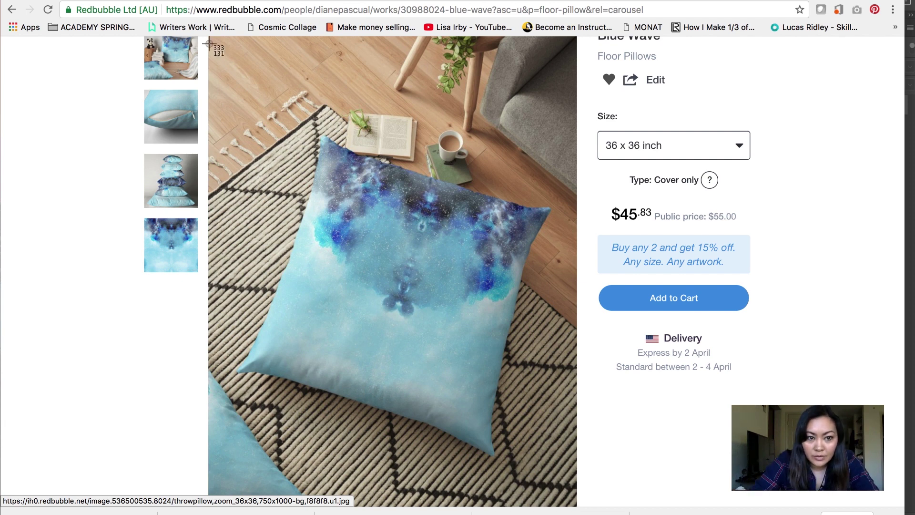
left_click_drag(210, 43, 576, 486)
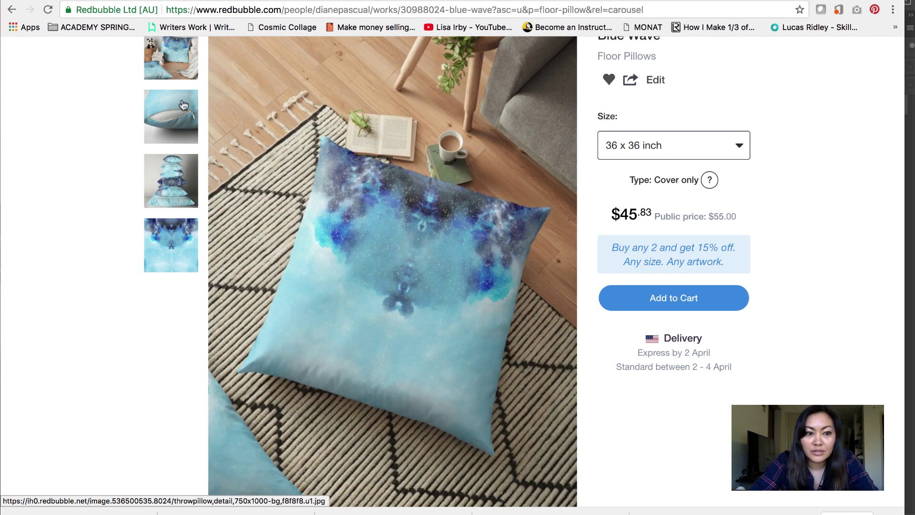
Enlarge the alternate floor pillow photo with the panda figure, capture a screenshot of it and close the enlarged view
left_click(178, 79)
key("super+shift+4")
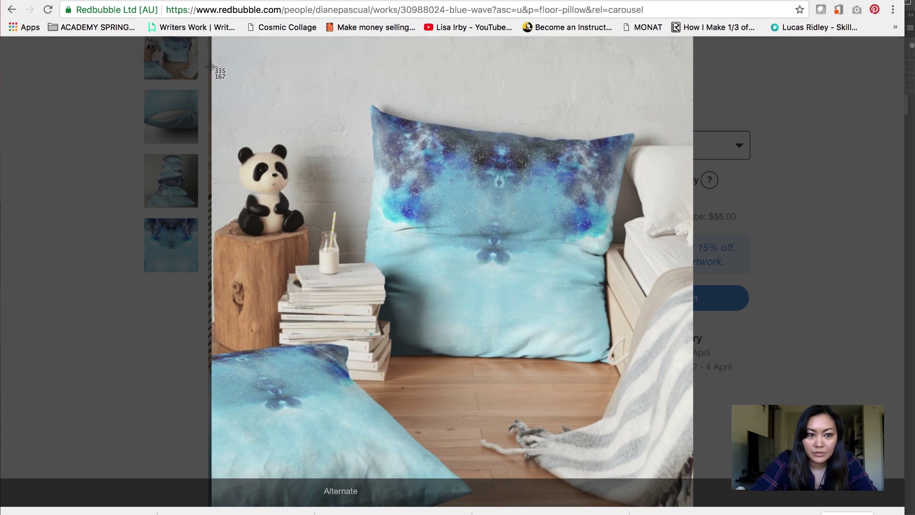
left_click_drag(212, 59, 706, 485)
left_click(93, 213)
scroll(94, 213, "up", 4)
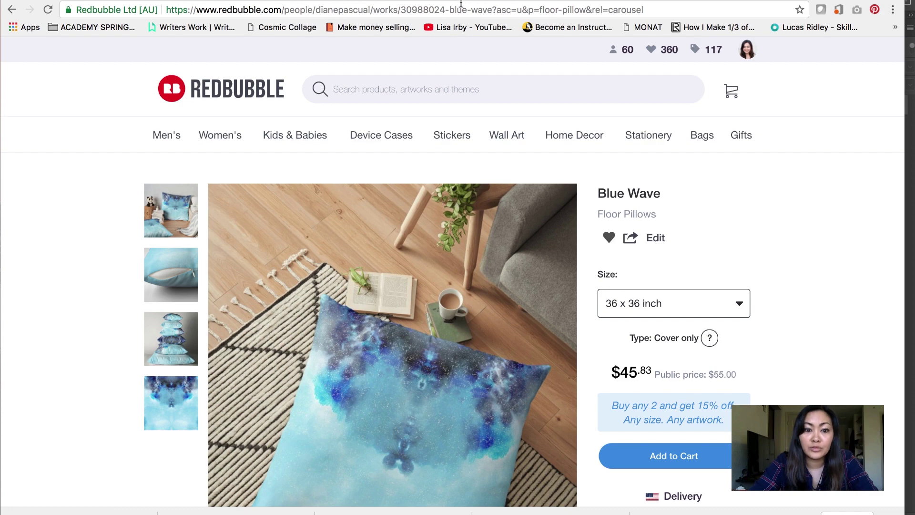
Review the floor pillow's sizing information, features and main preview on the product page
scroll(448, 153, "down", 15)
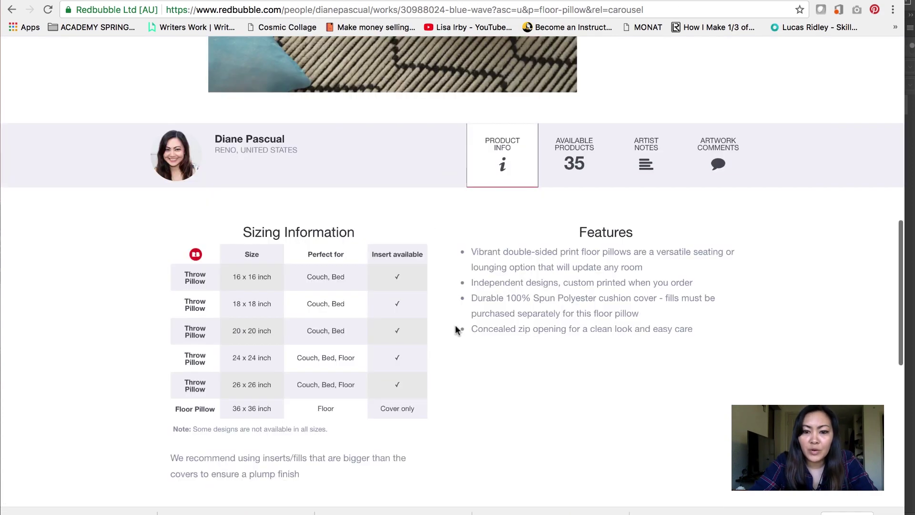
scroll(456, 326, "up", 11)
scroll(455, 324, "up", 4)
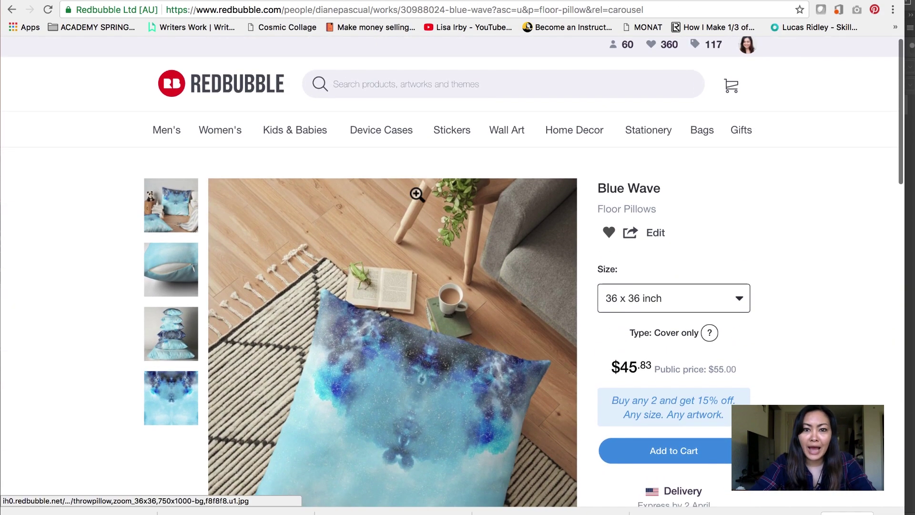
scroll(366, 293, "down", 3)
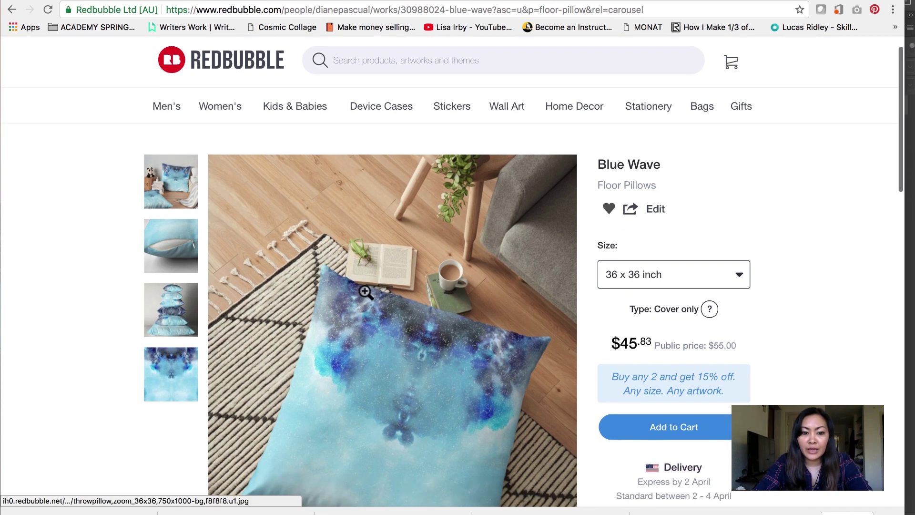
scroll(355, 201, "up", 1)
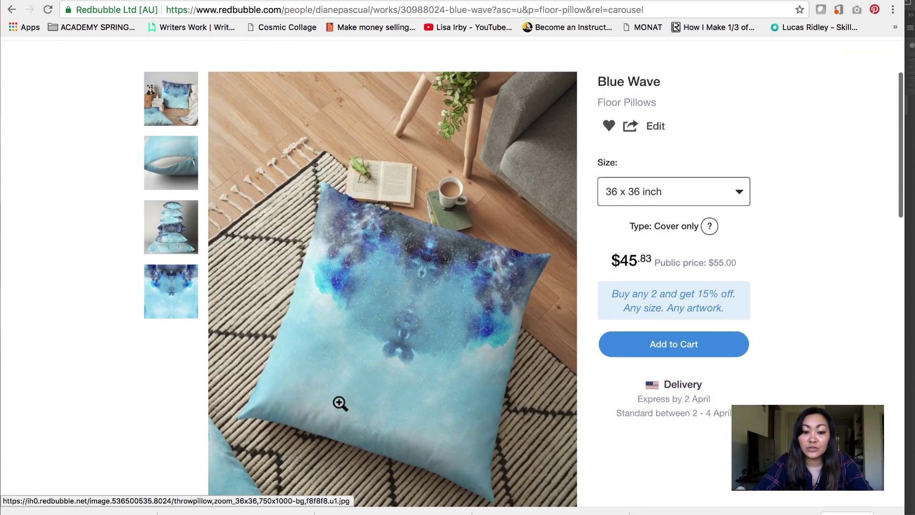